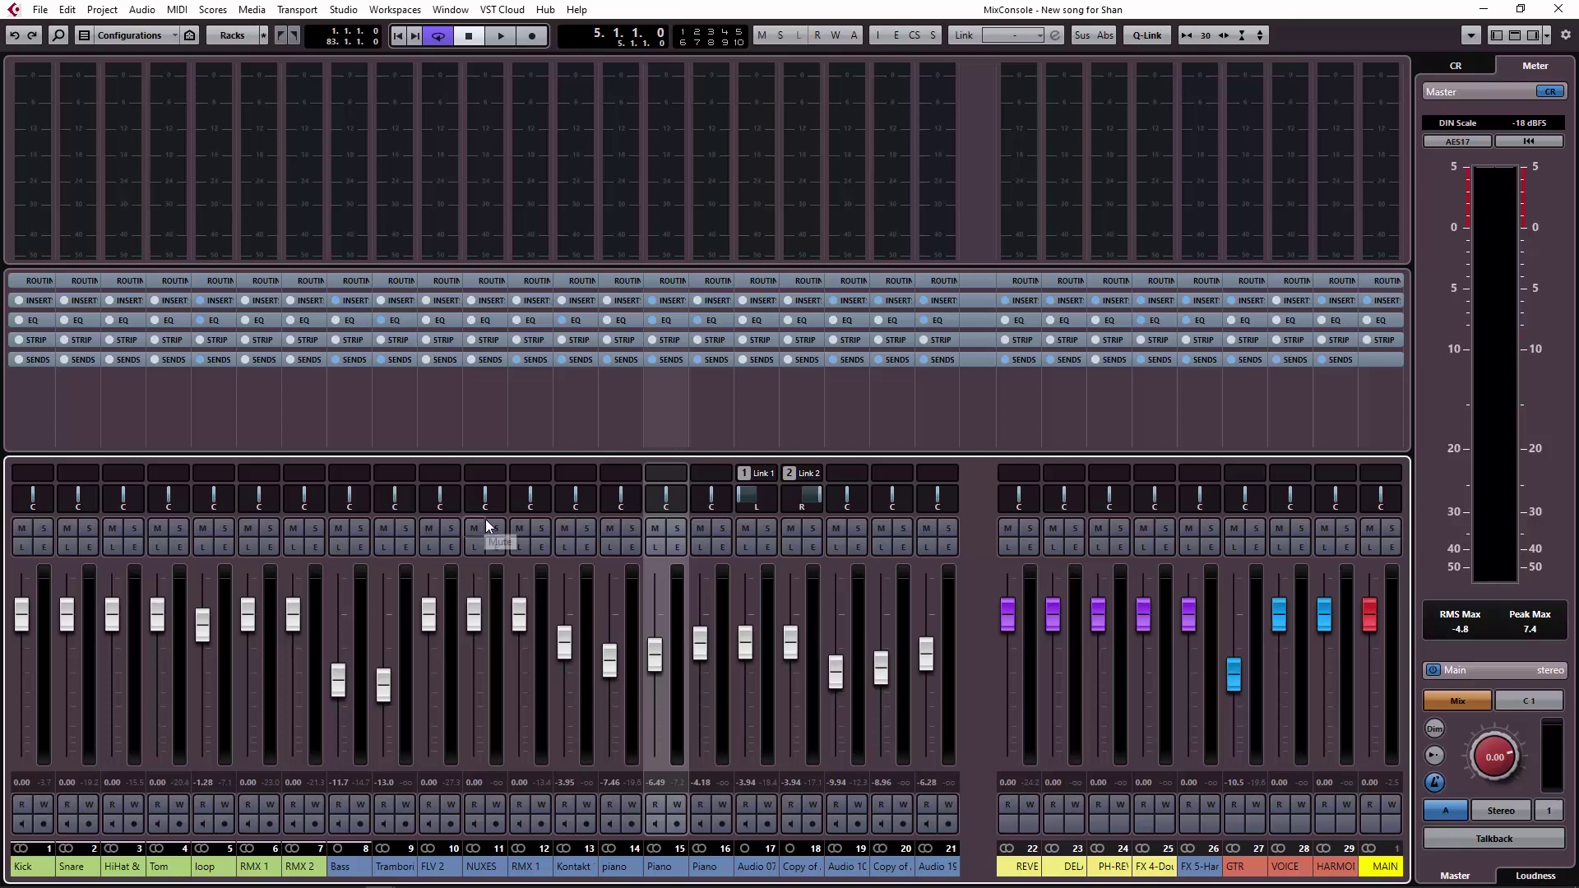
pyautogui.click(360, 548)
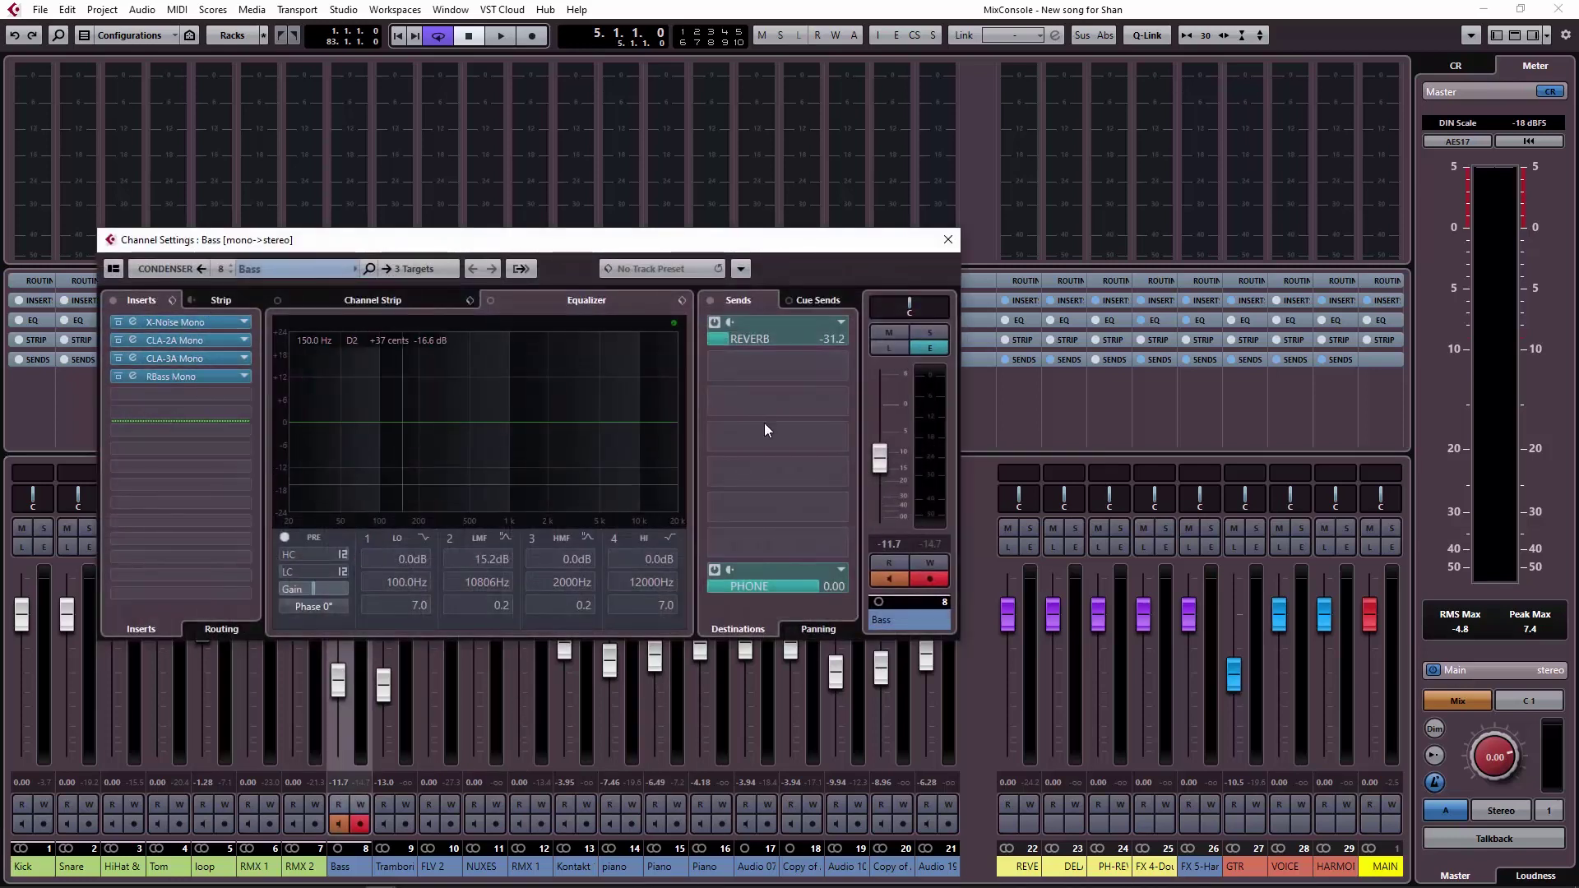
pyautogui.click(948, 240)
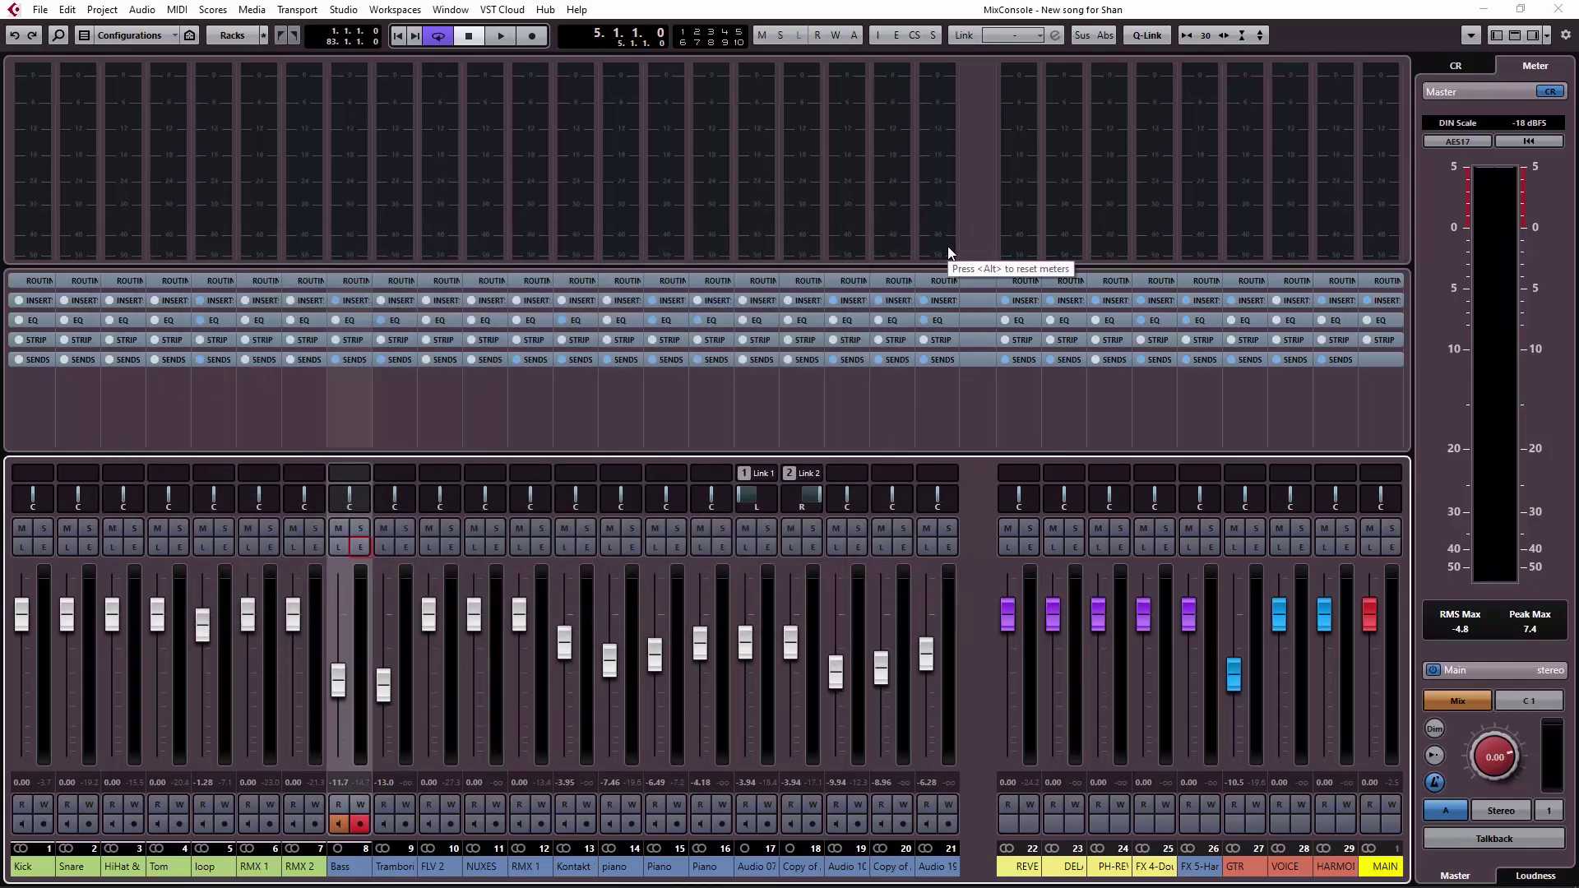
pyautogui.click(450, 10)
# - Bring the project arrangement window back in place of the MixConsole
pyautogui.click(497, 182)
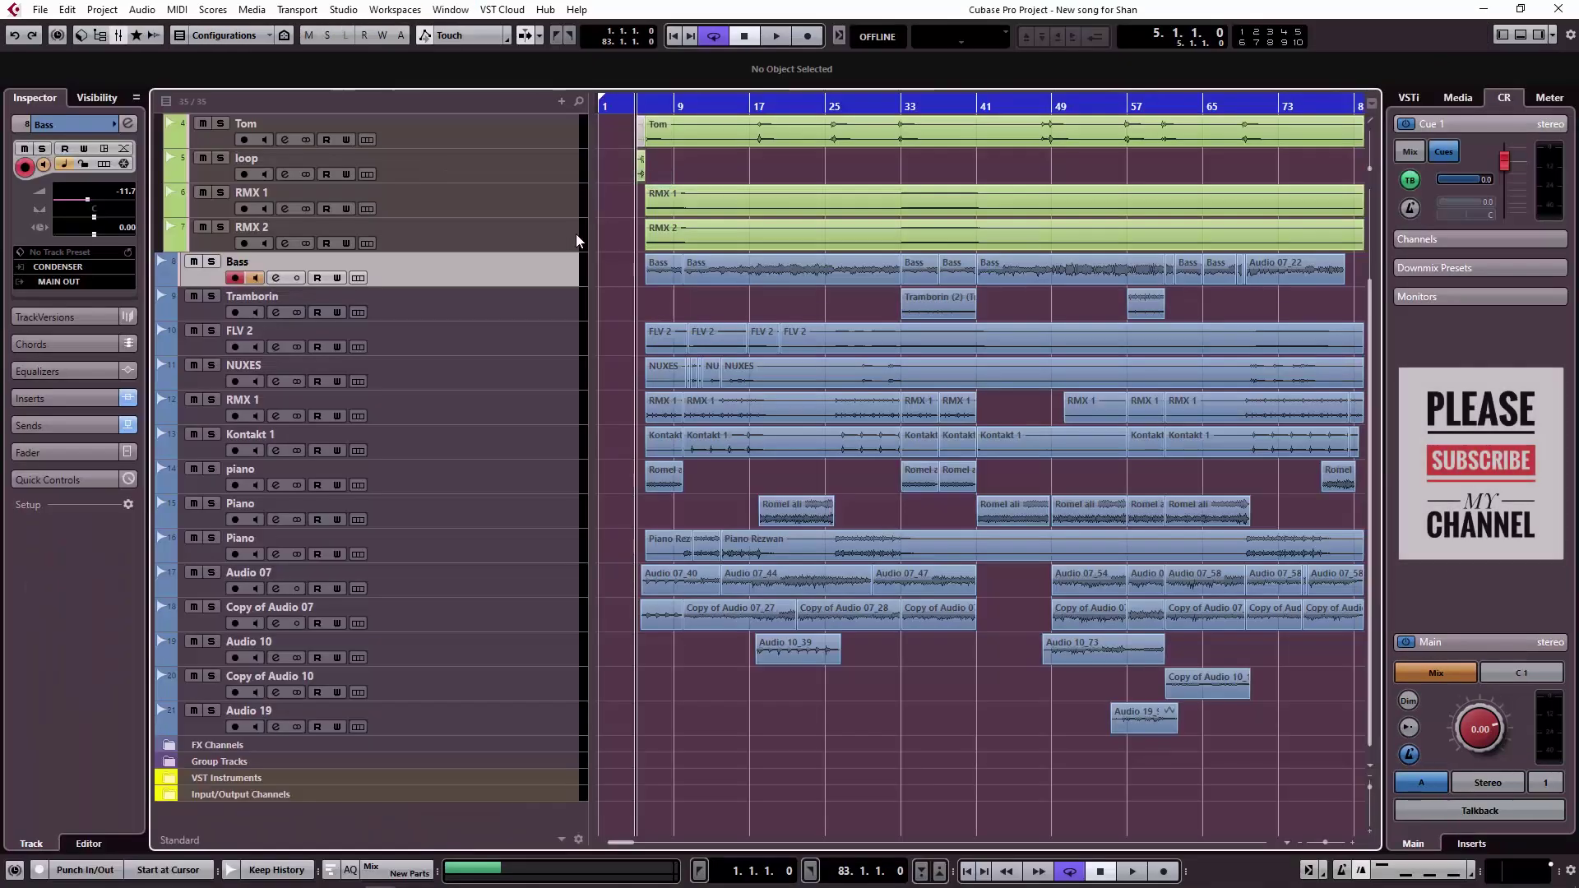
pyautogui.scroll(3, 994, 413)
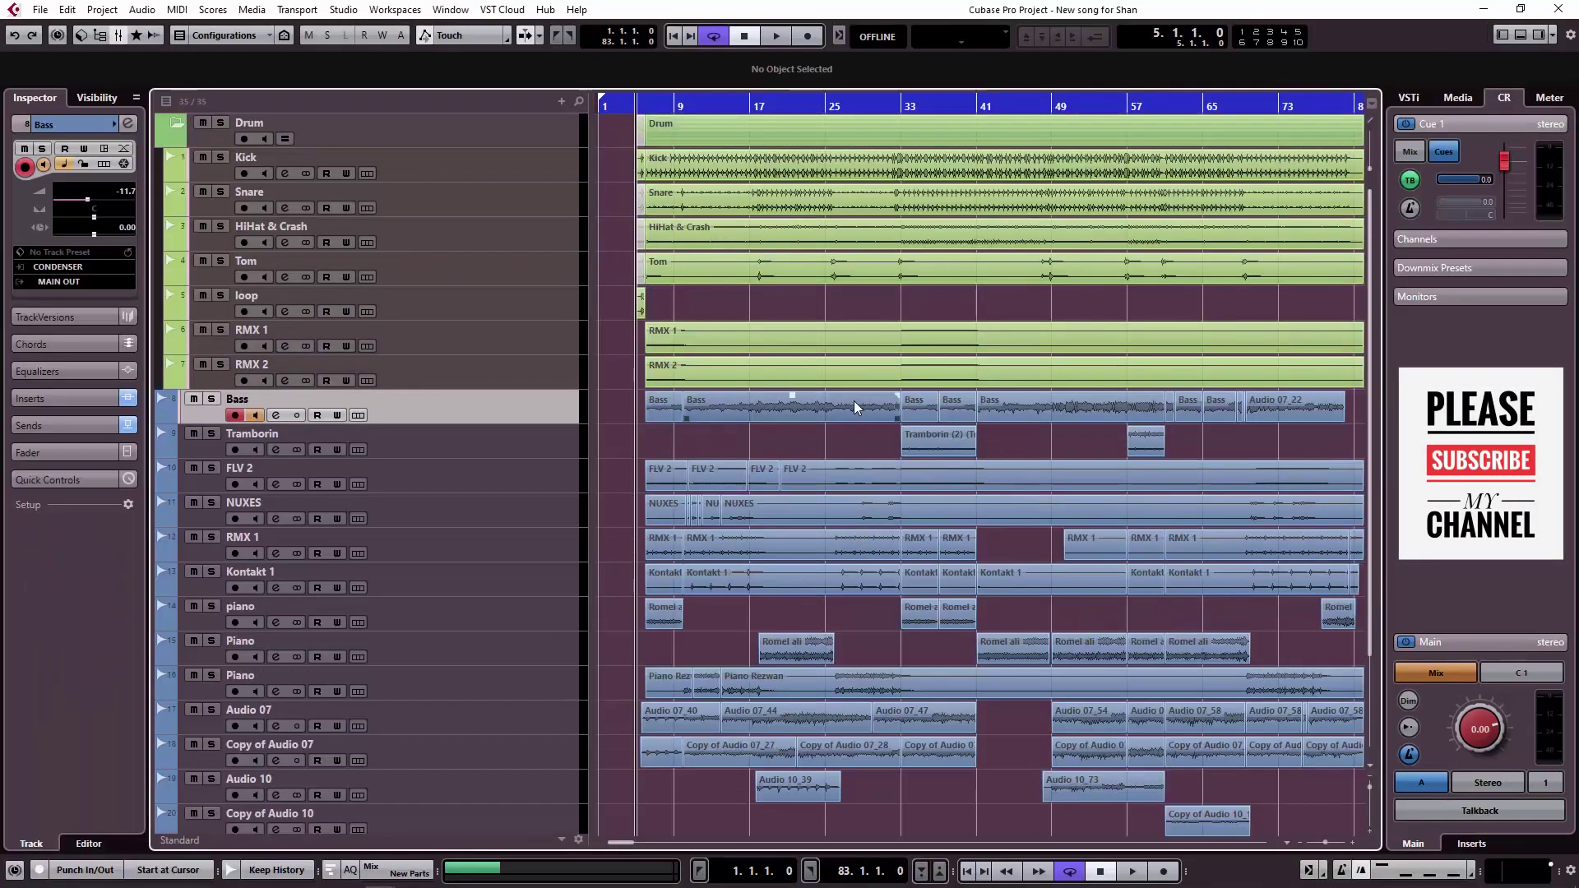
pyautogui.scroll(-3, 854, 401)
pyautogui.press('F3')
pyautogui.press('F3')
# - Disarm recording on the Bass track and select the loop track
pyautogui.click(236, 278)
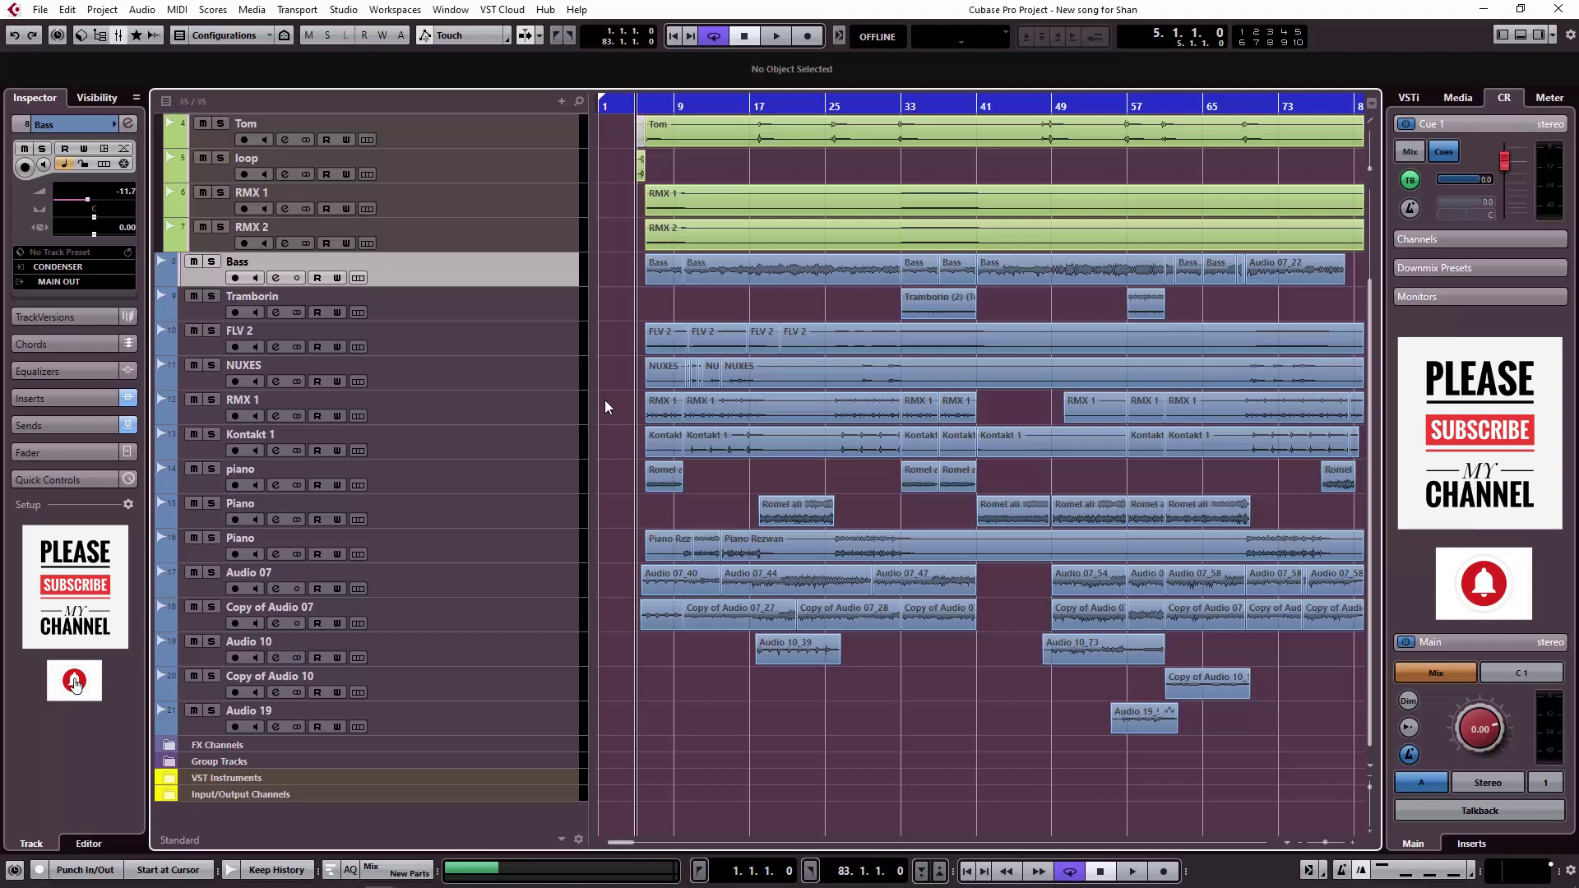
pyautogui.scroll(3, 323, 324)
pyautogui.click(323, 317)
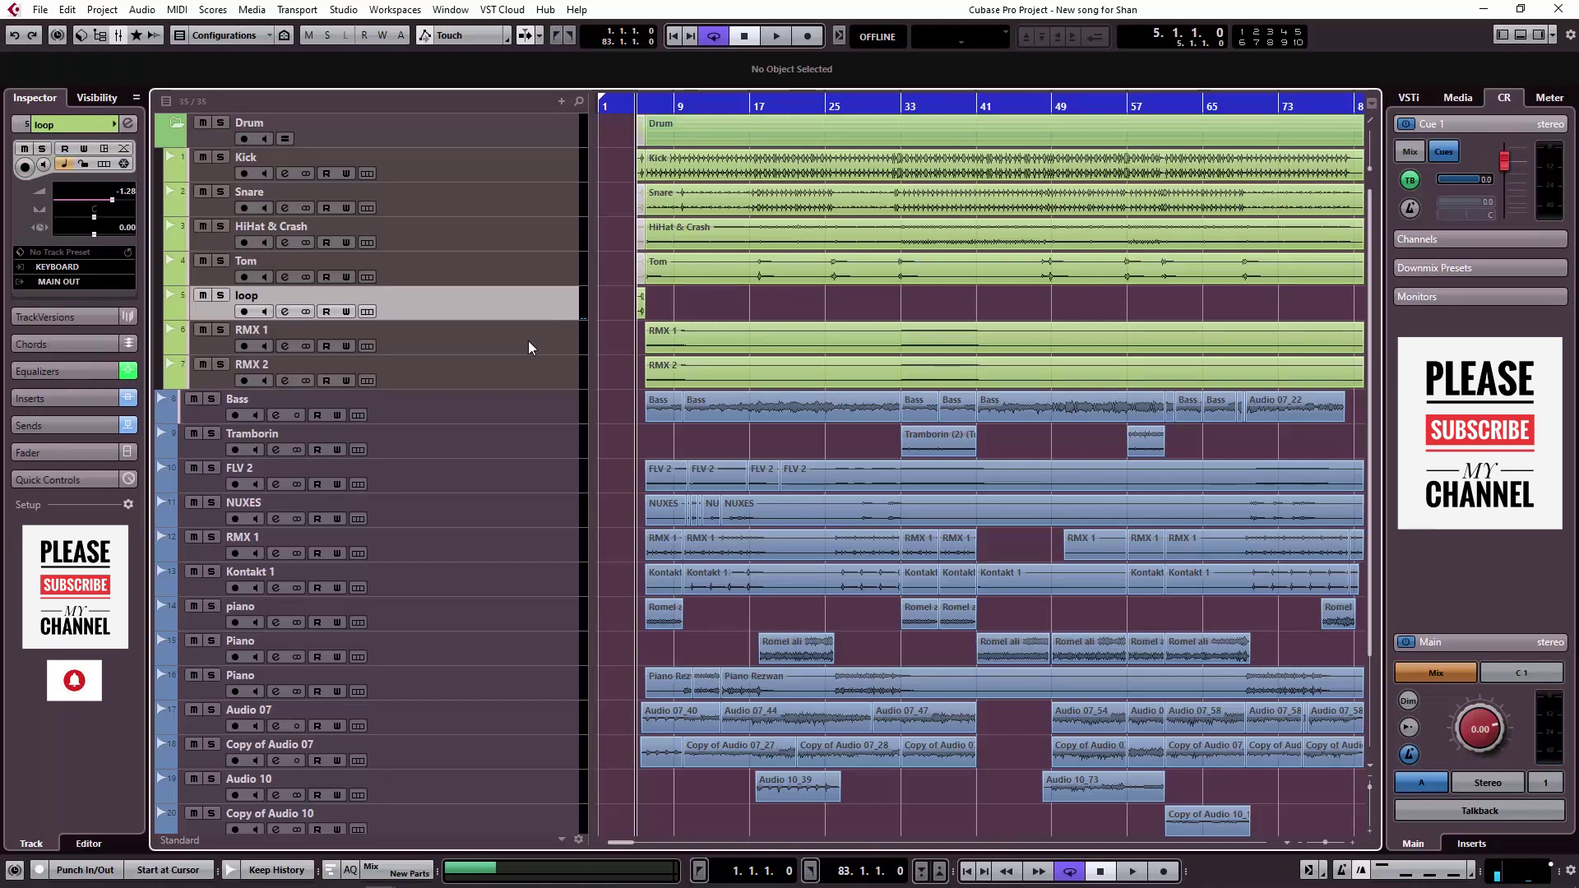
# - Start Back up Project and choose a new folder 'New' inside MY as the destination
pyautogui.click(40, 11)
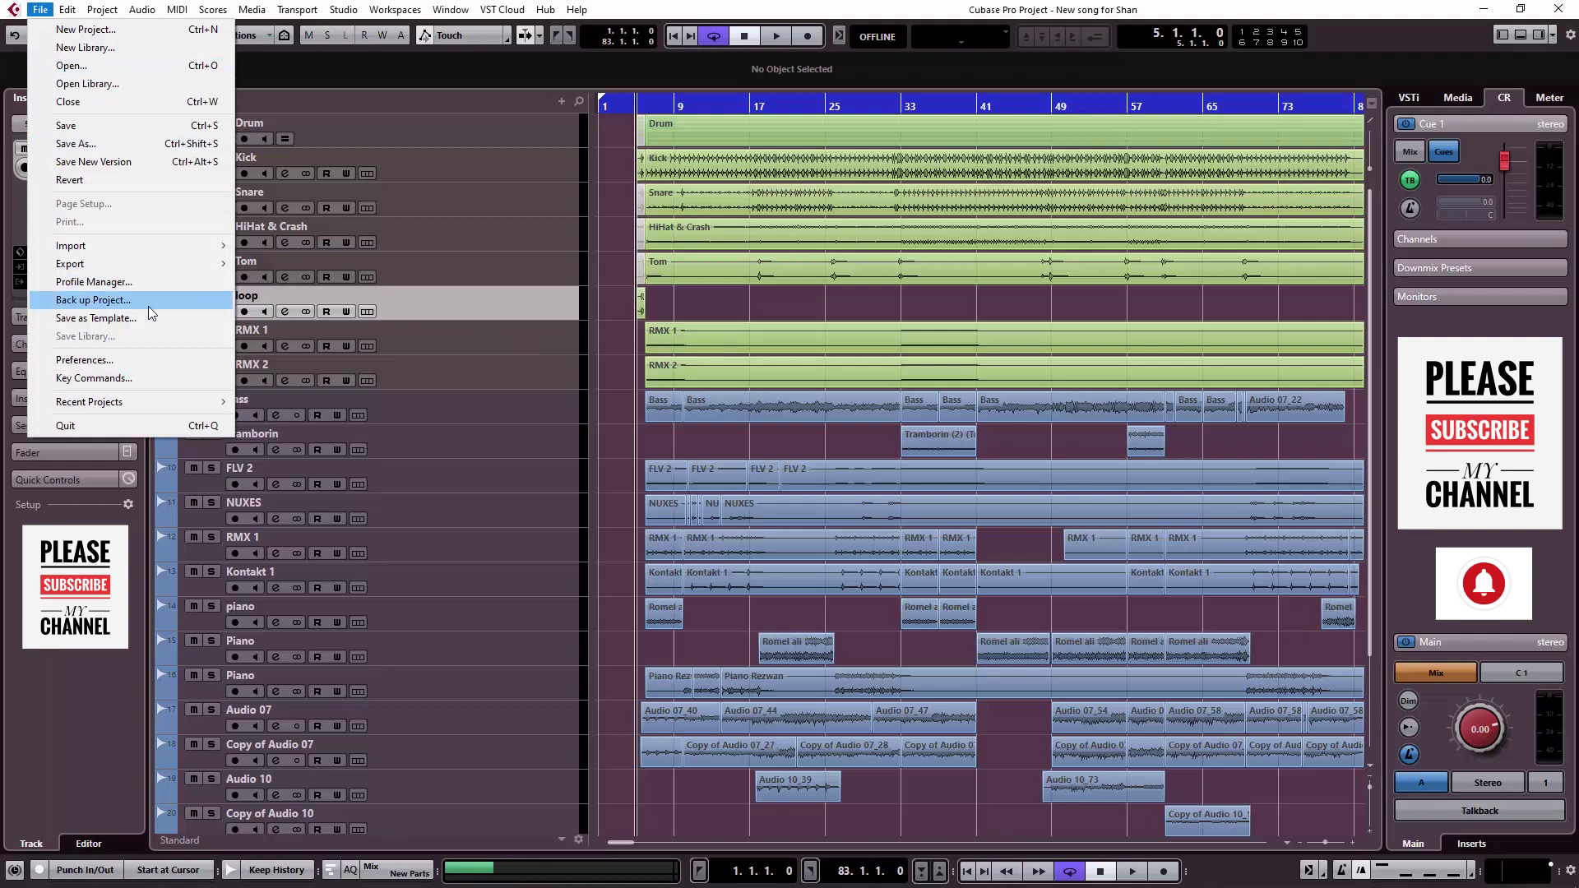
pyautogui.click(91, 300)
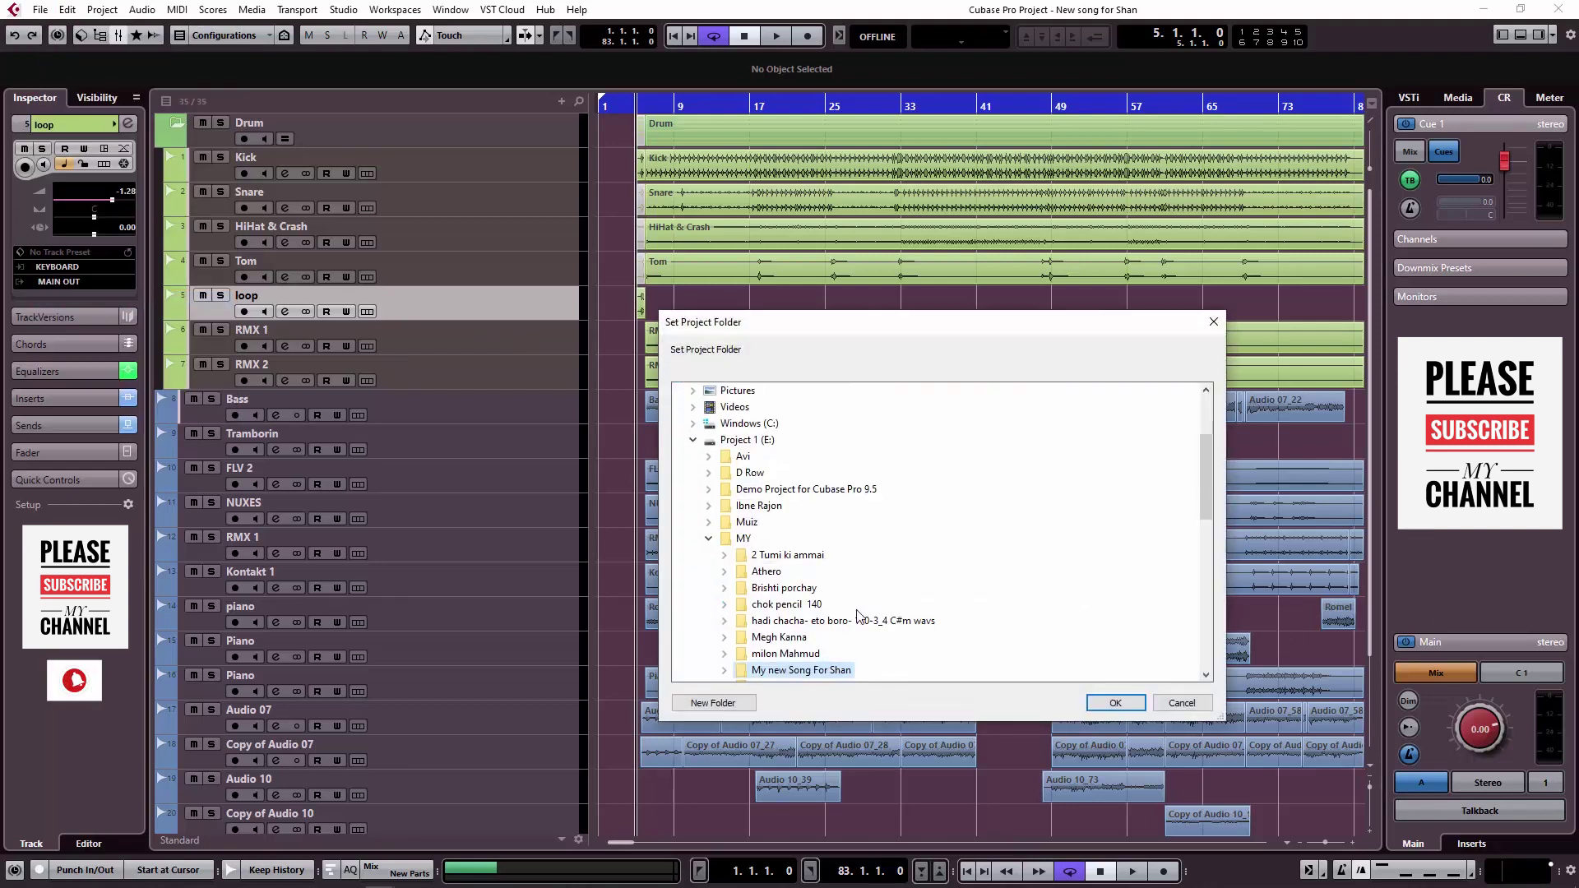
pyautogui.click(739, 538)
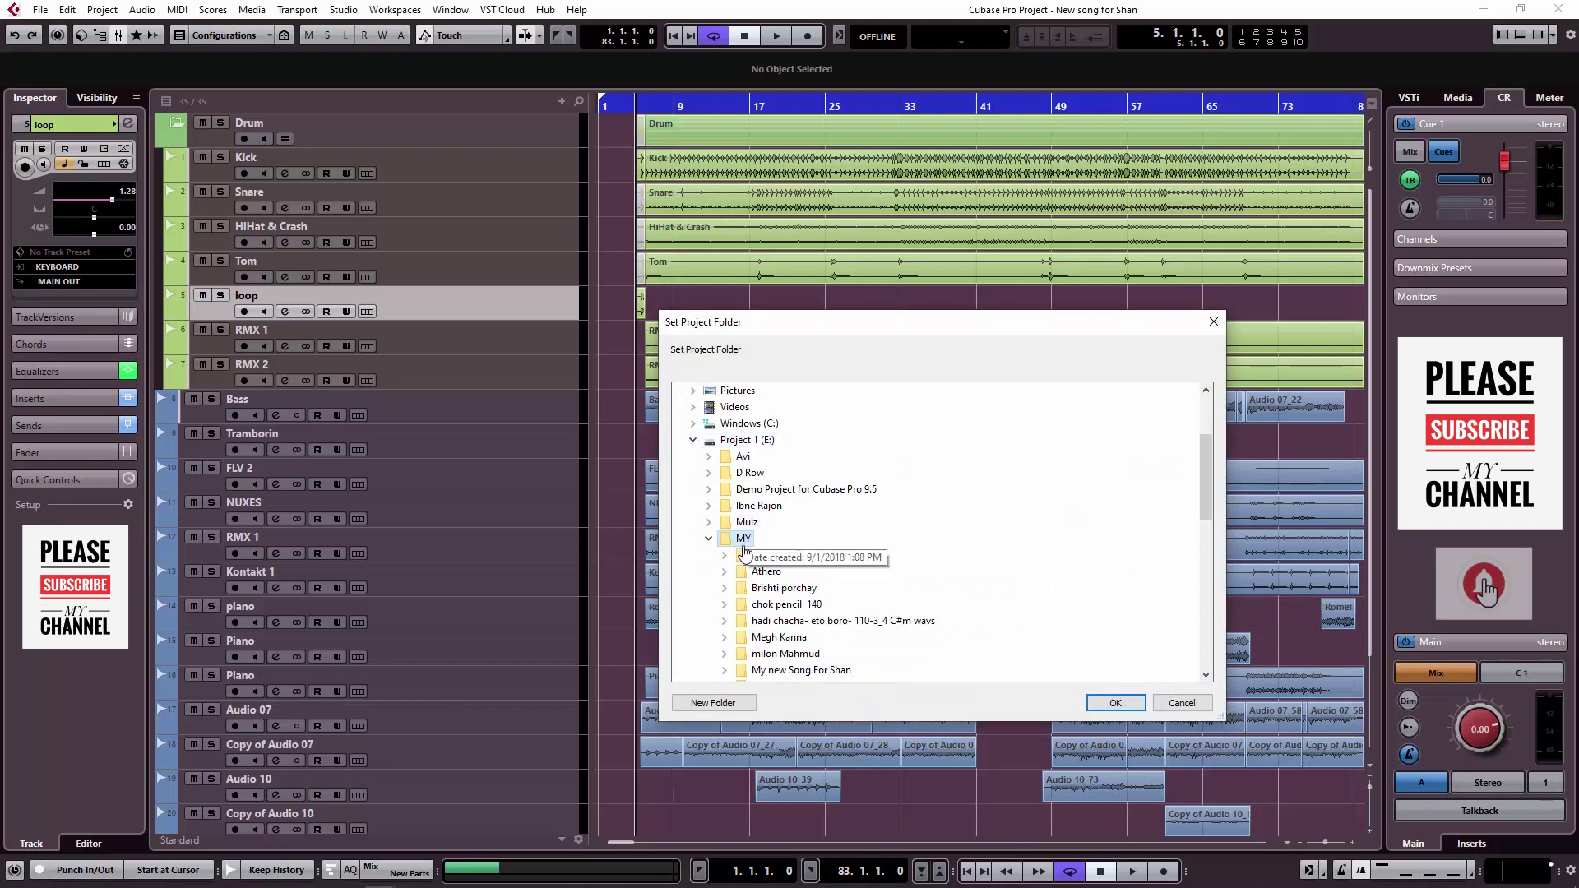
pyautogui.click(713, 703)
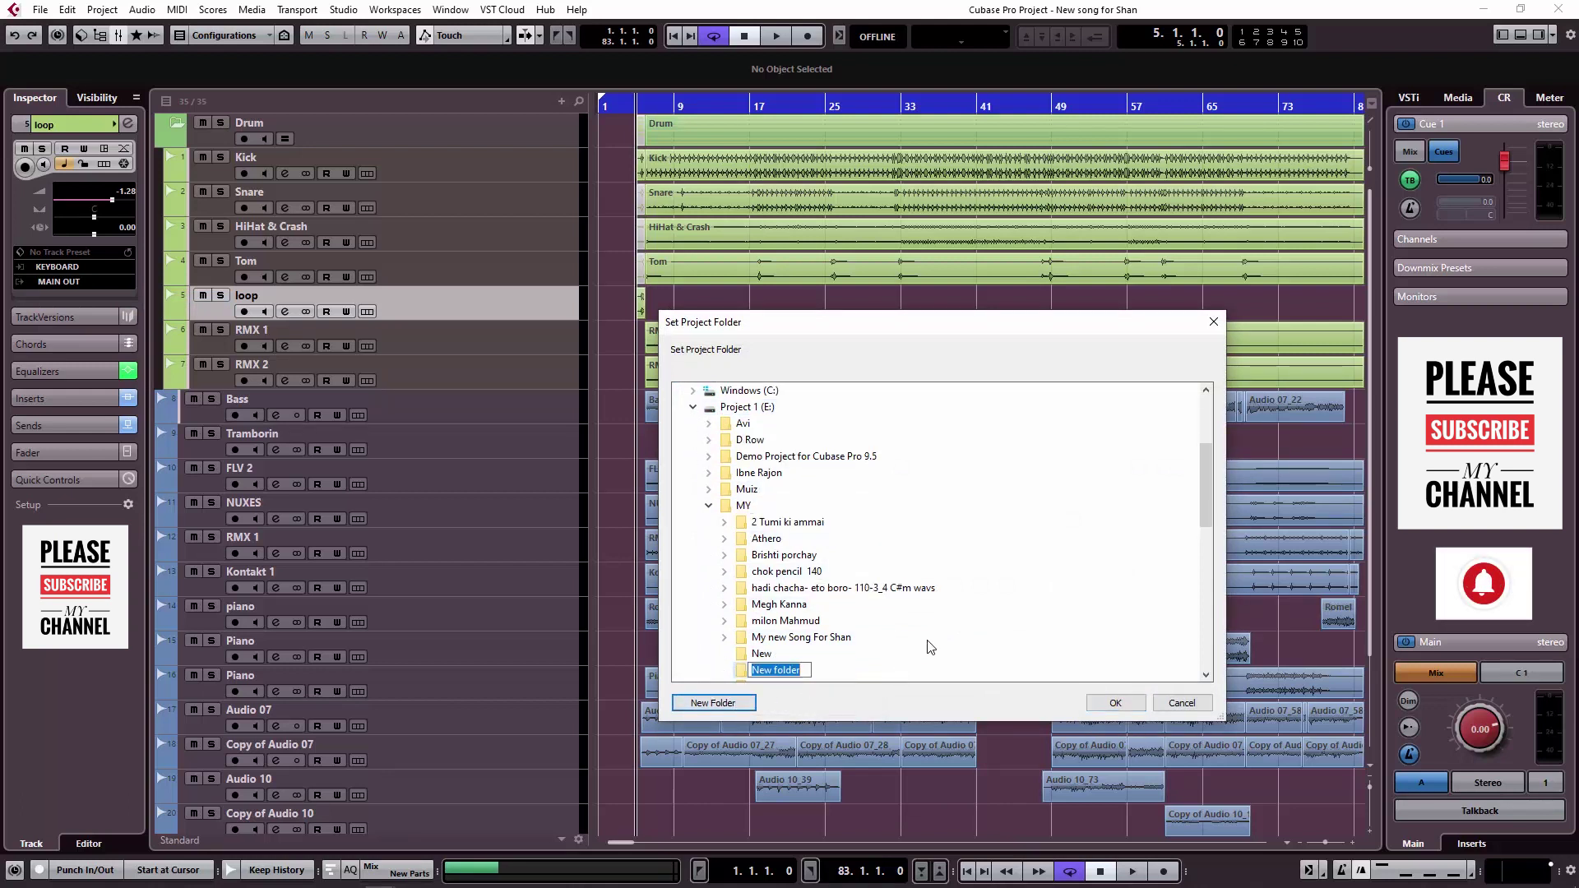
pyautogui.click(1115, 704)
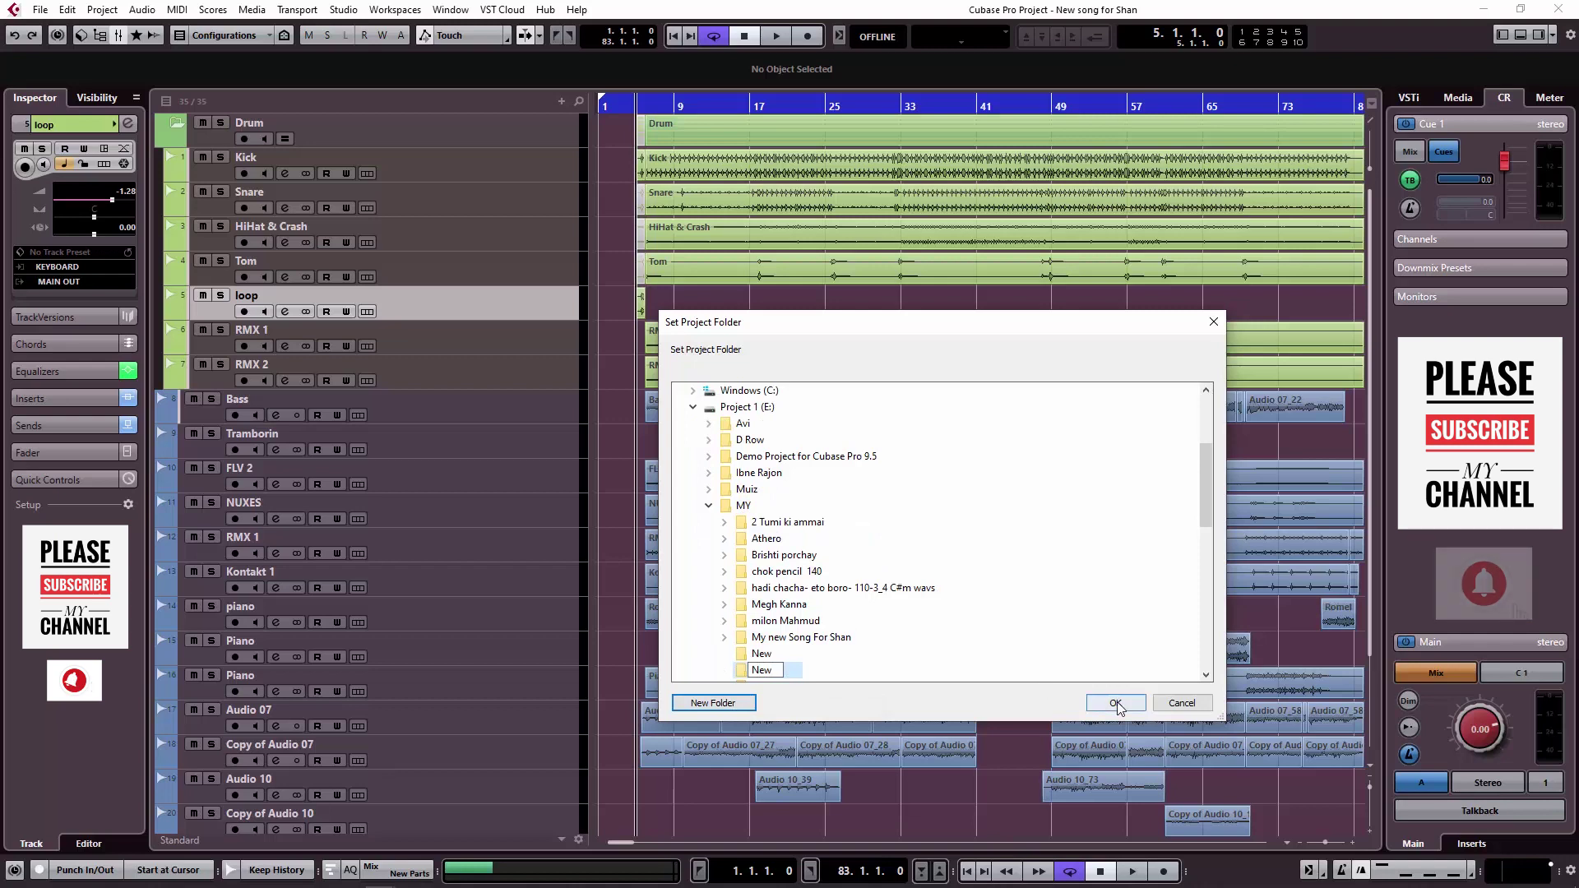
pyautogui.click(838, 616)
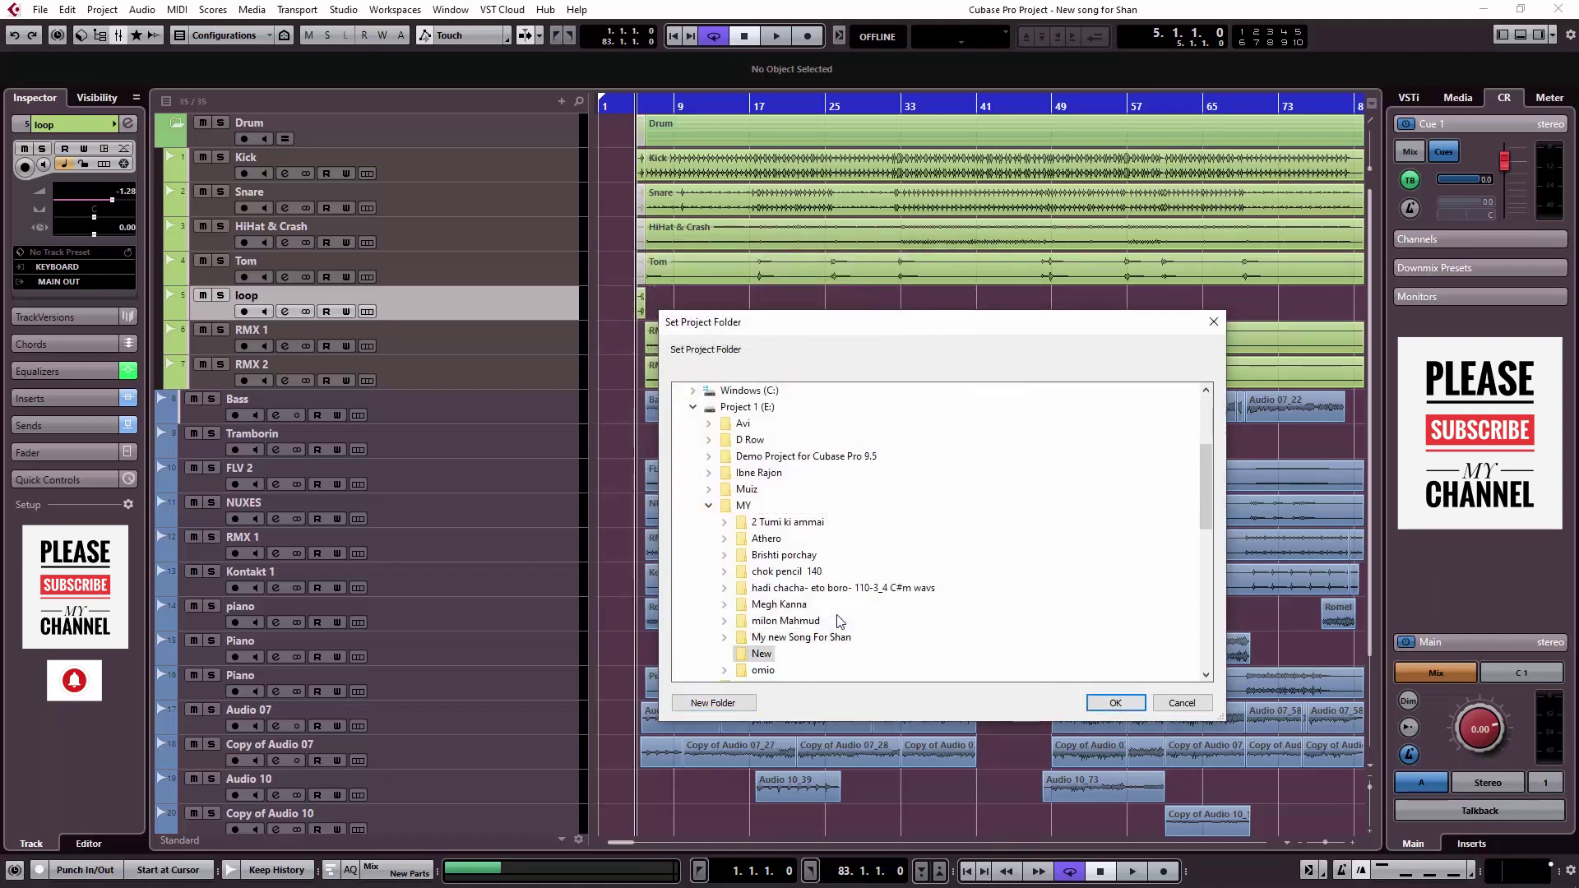
pyautogui.click(1115, 701)
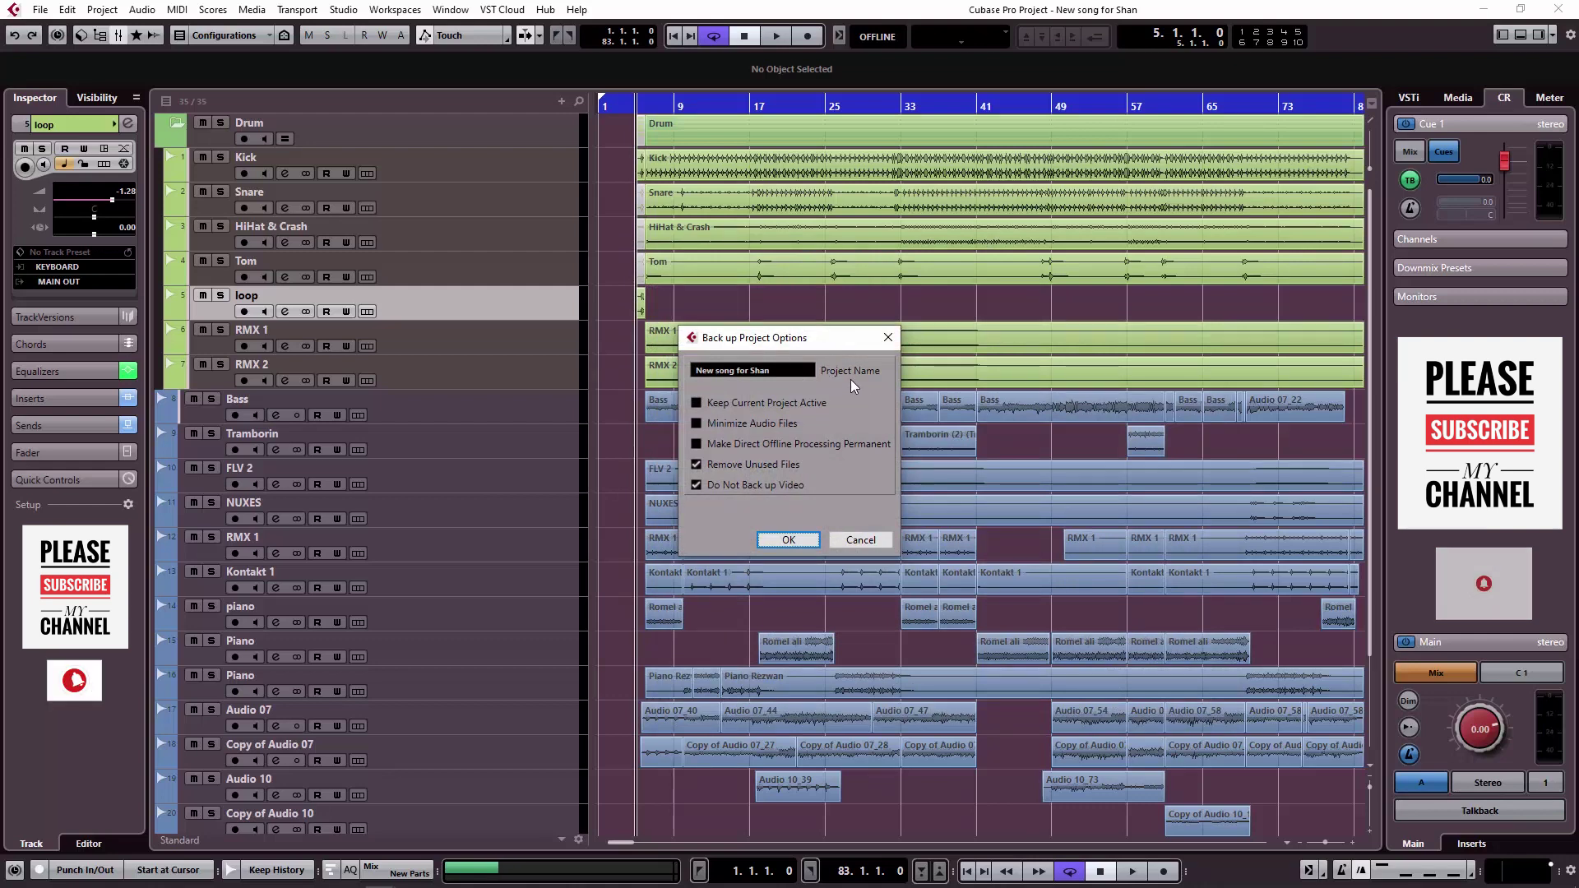
# - Back up as 'New song for Shan' with Remove Unused Files and Do Not Back up Video checked
pyautogui.click(792, 372)
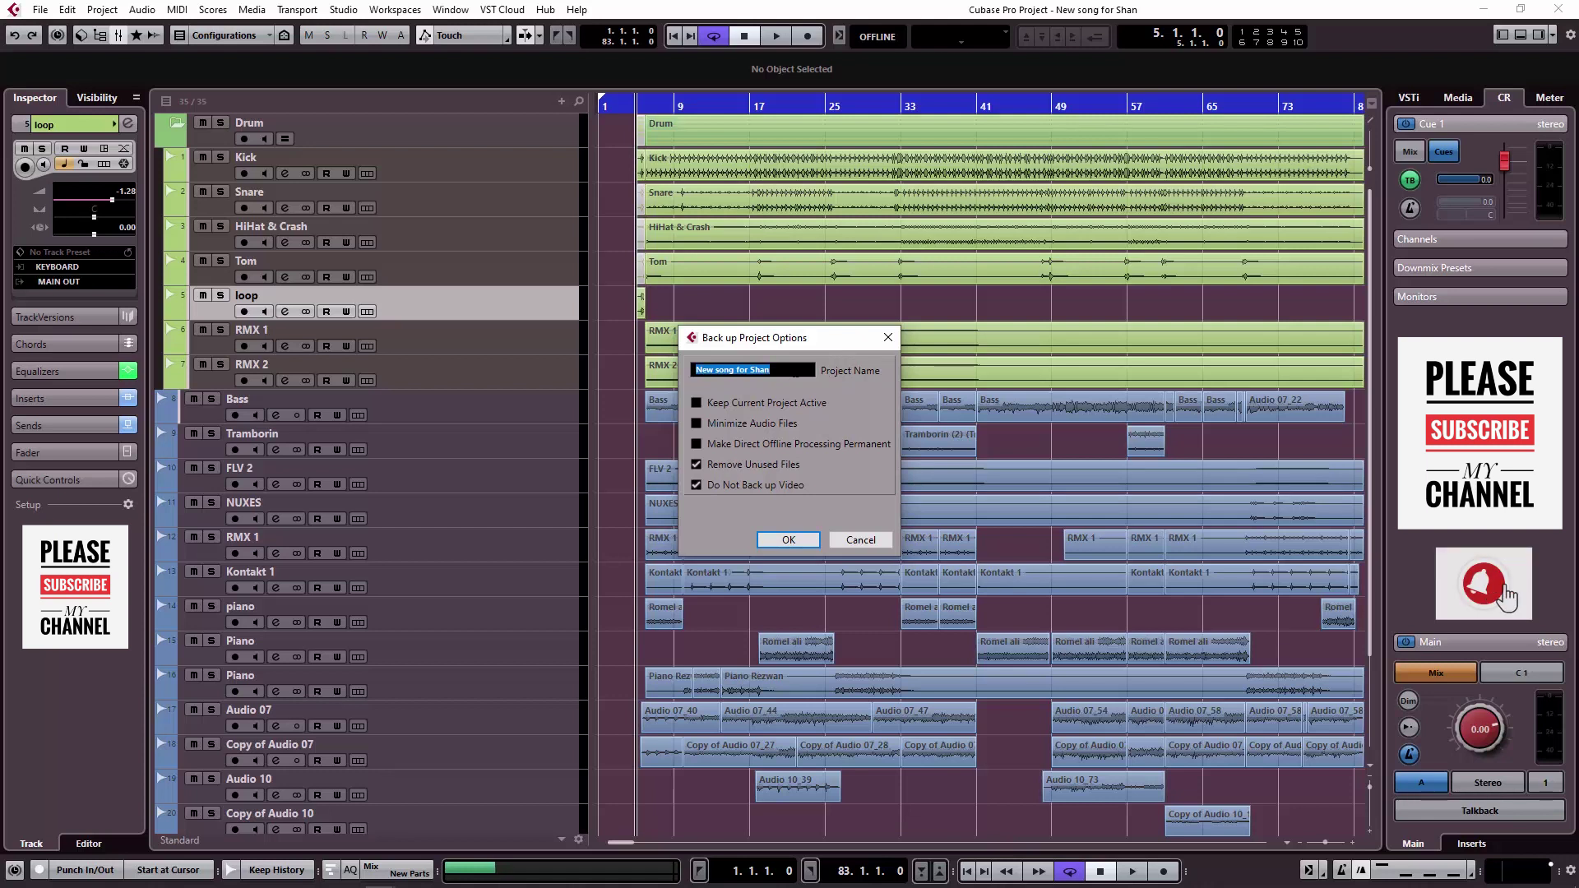
pyautogui.click(847, 424)
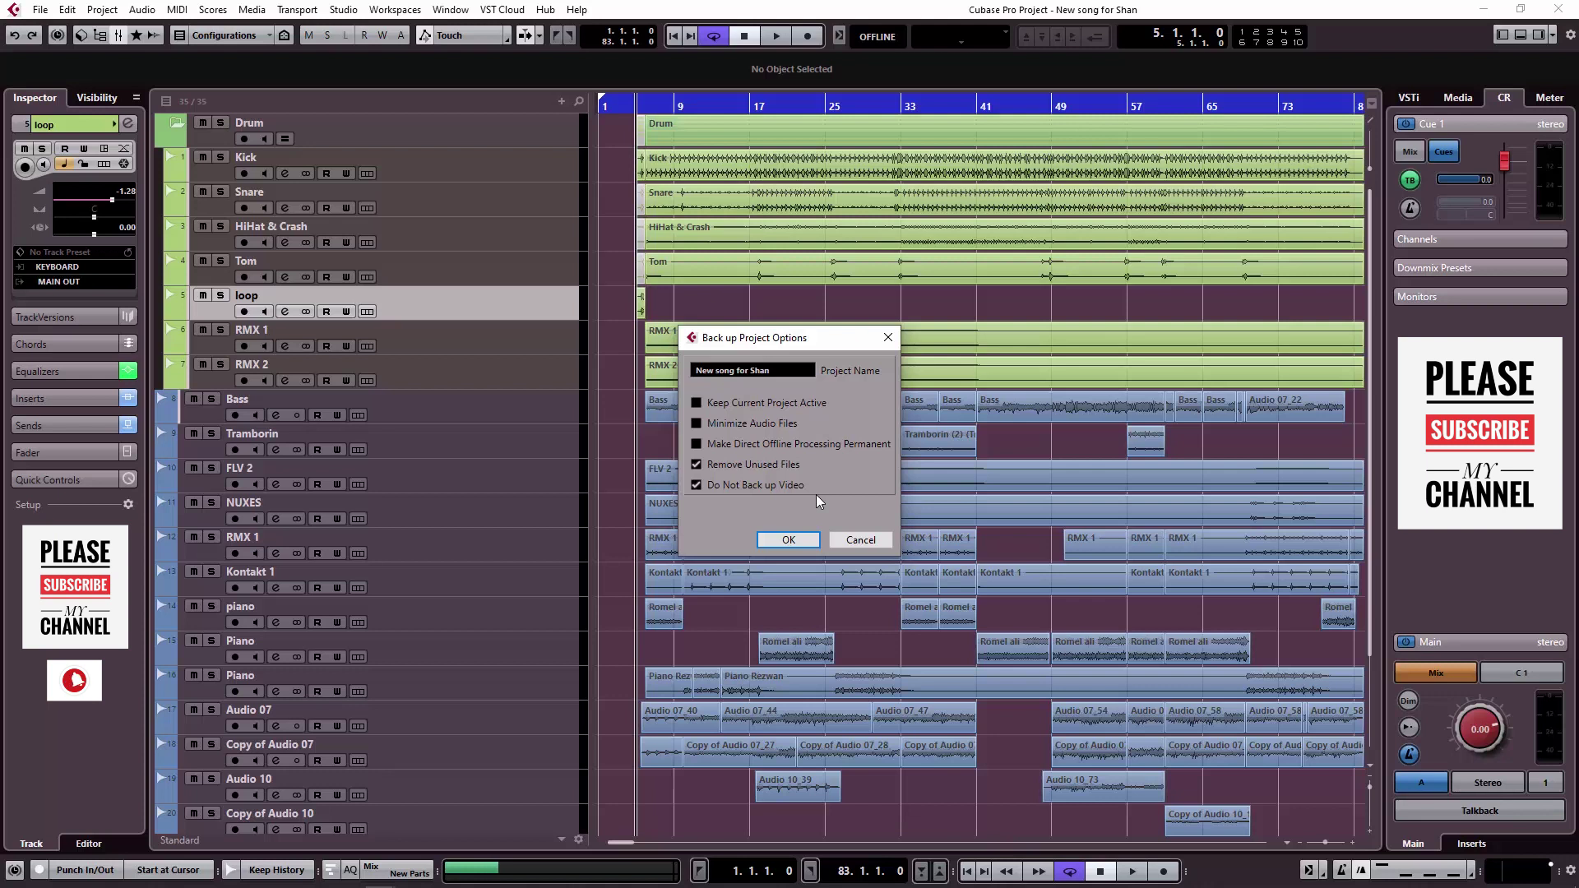
pyautogui.click(788, 541)
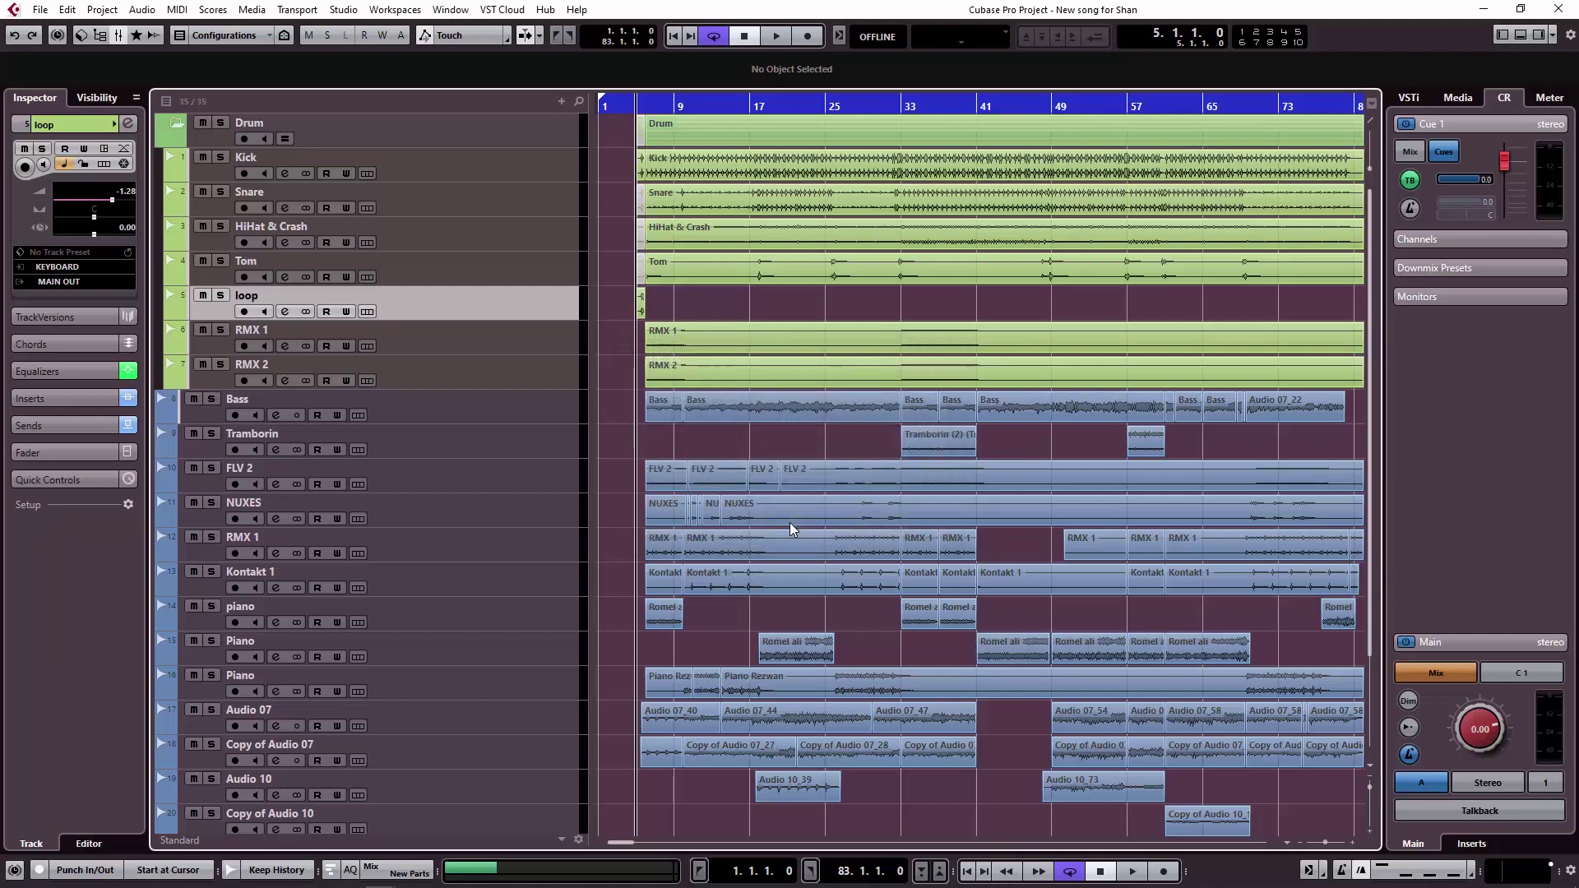
# - Close Cubase and open New song for Shan.cpr from the MY\New backup folder
pyautogui.click(1558, 9)
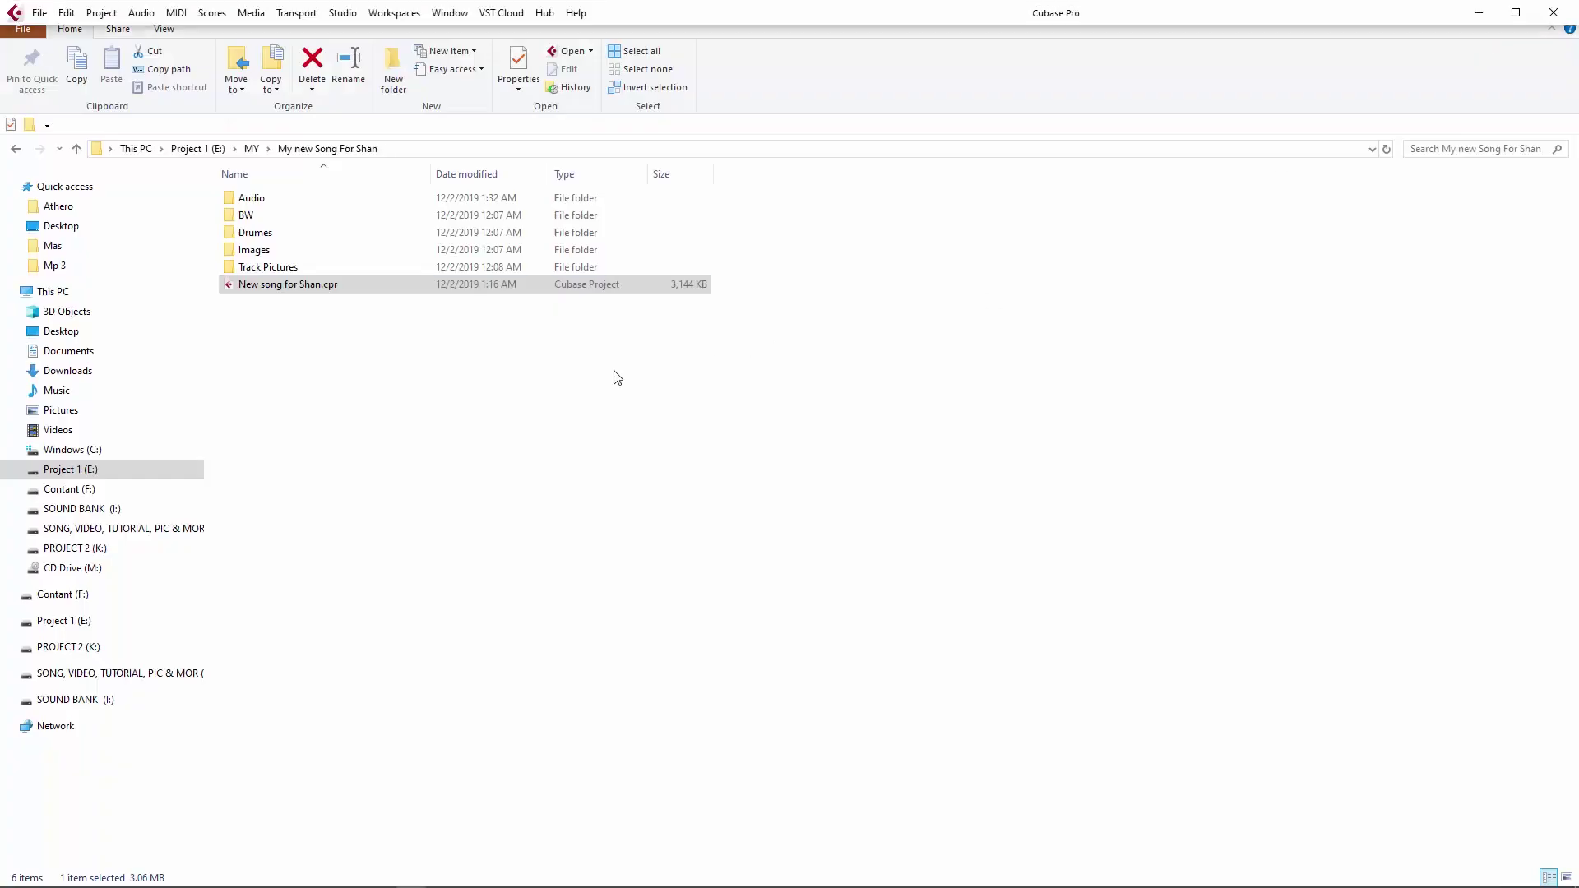
pyautogui.click(77, 148)
pyautogui.click(76, 148)
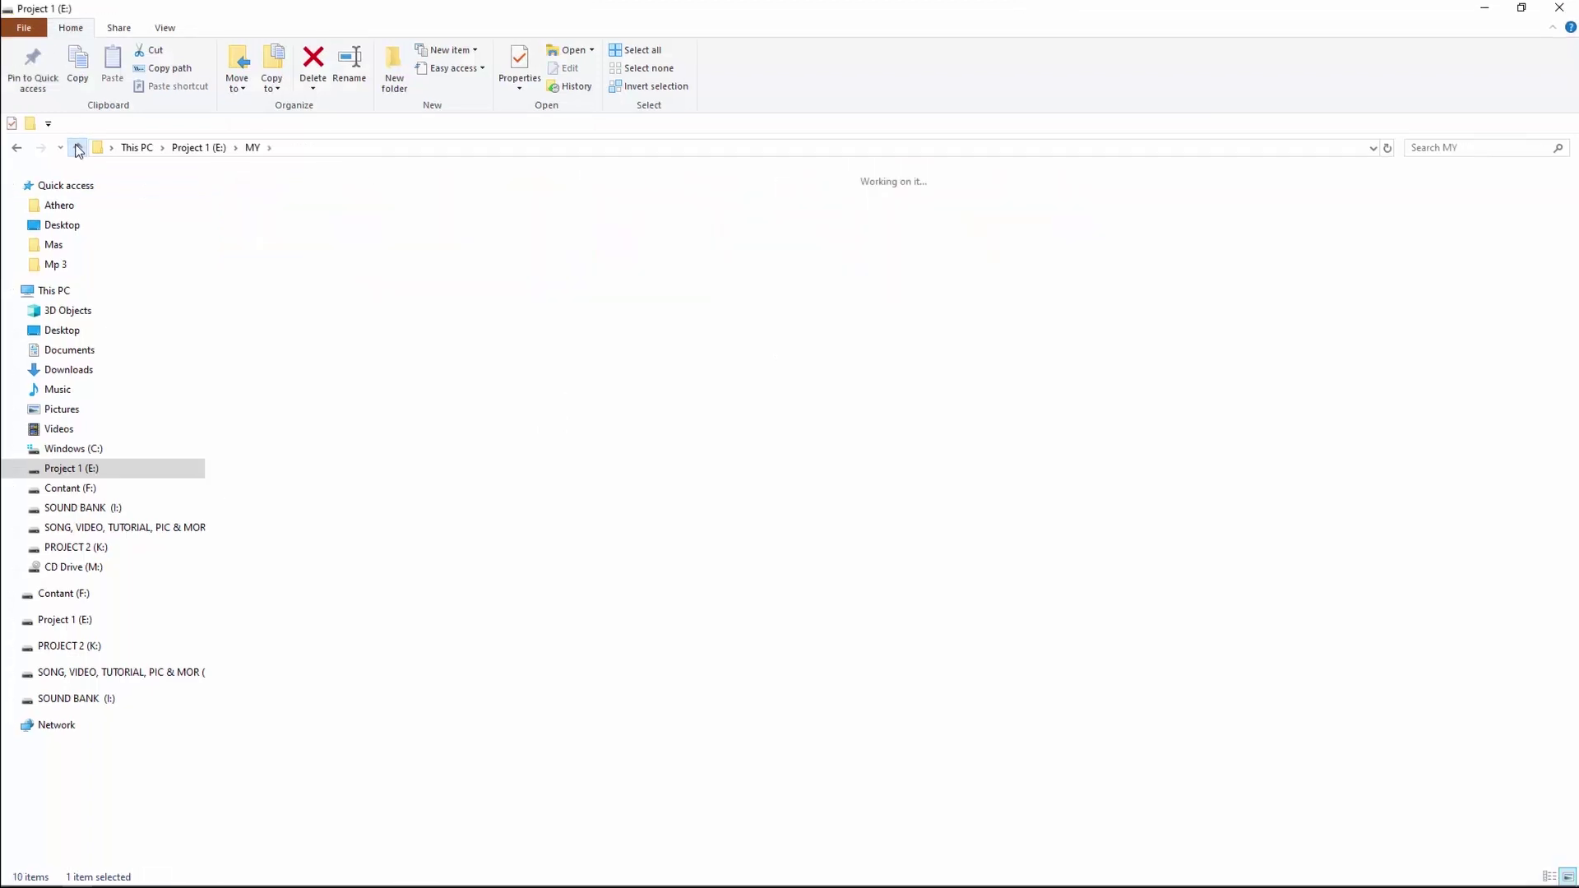
pyautogui.doubleClick(727, 247)
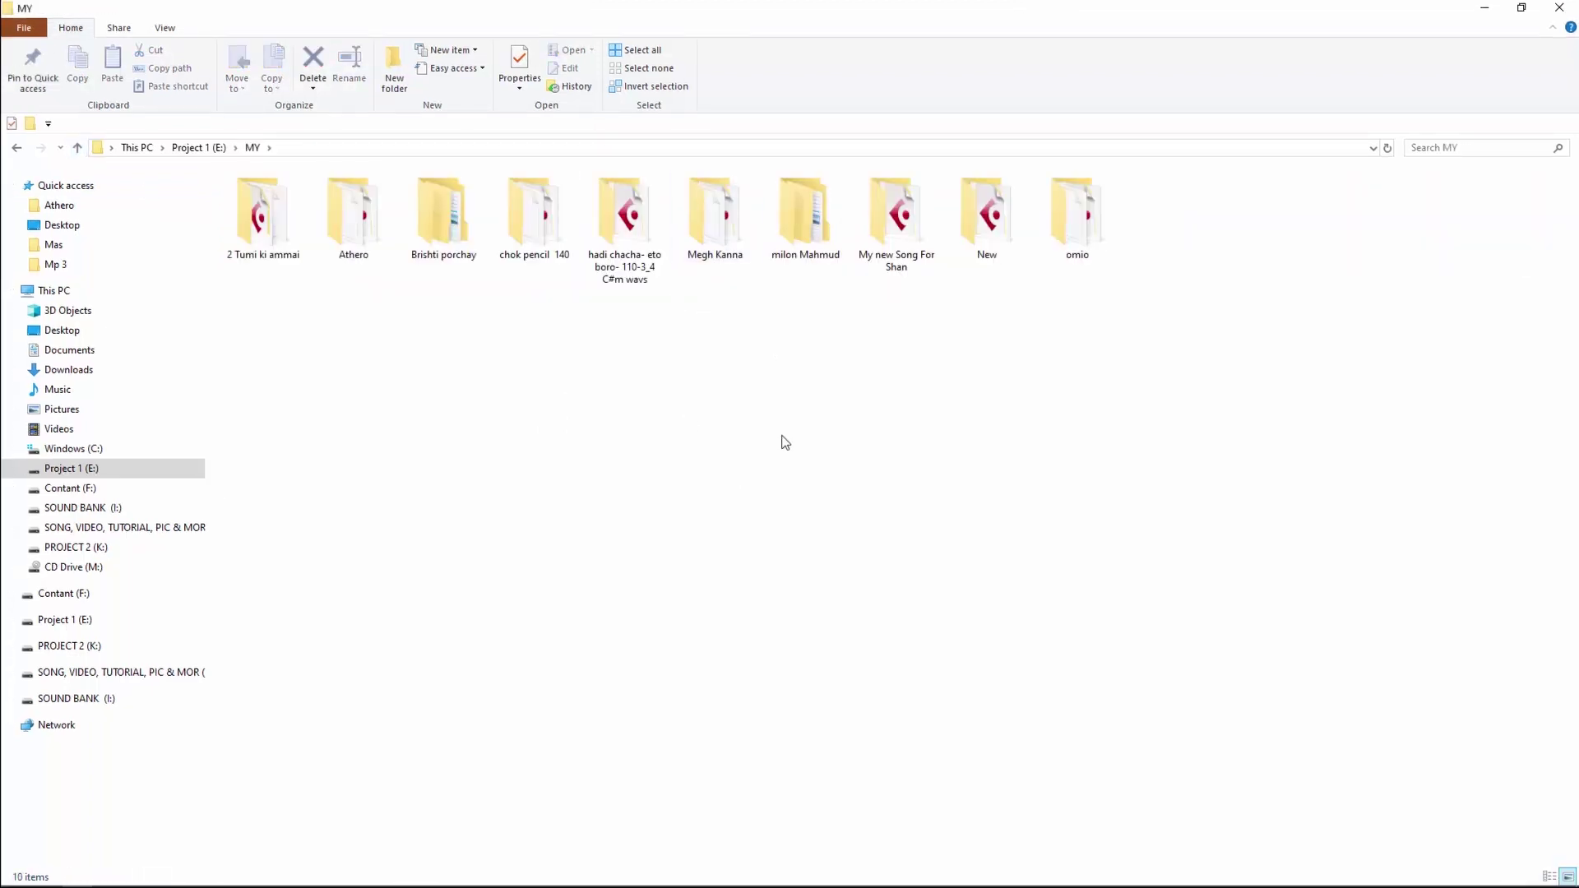
pyautogui.doubleClick(987, 215)
pyautogui.click(292, 271)
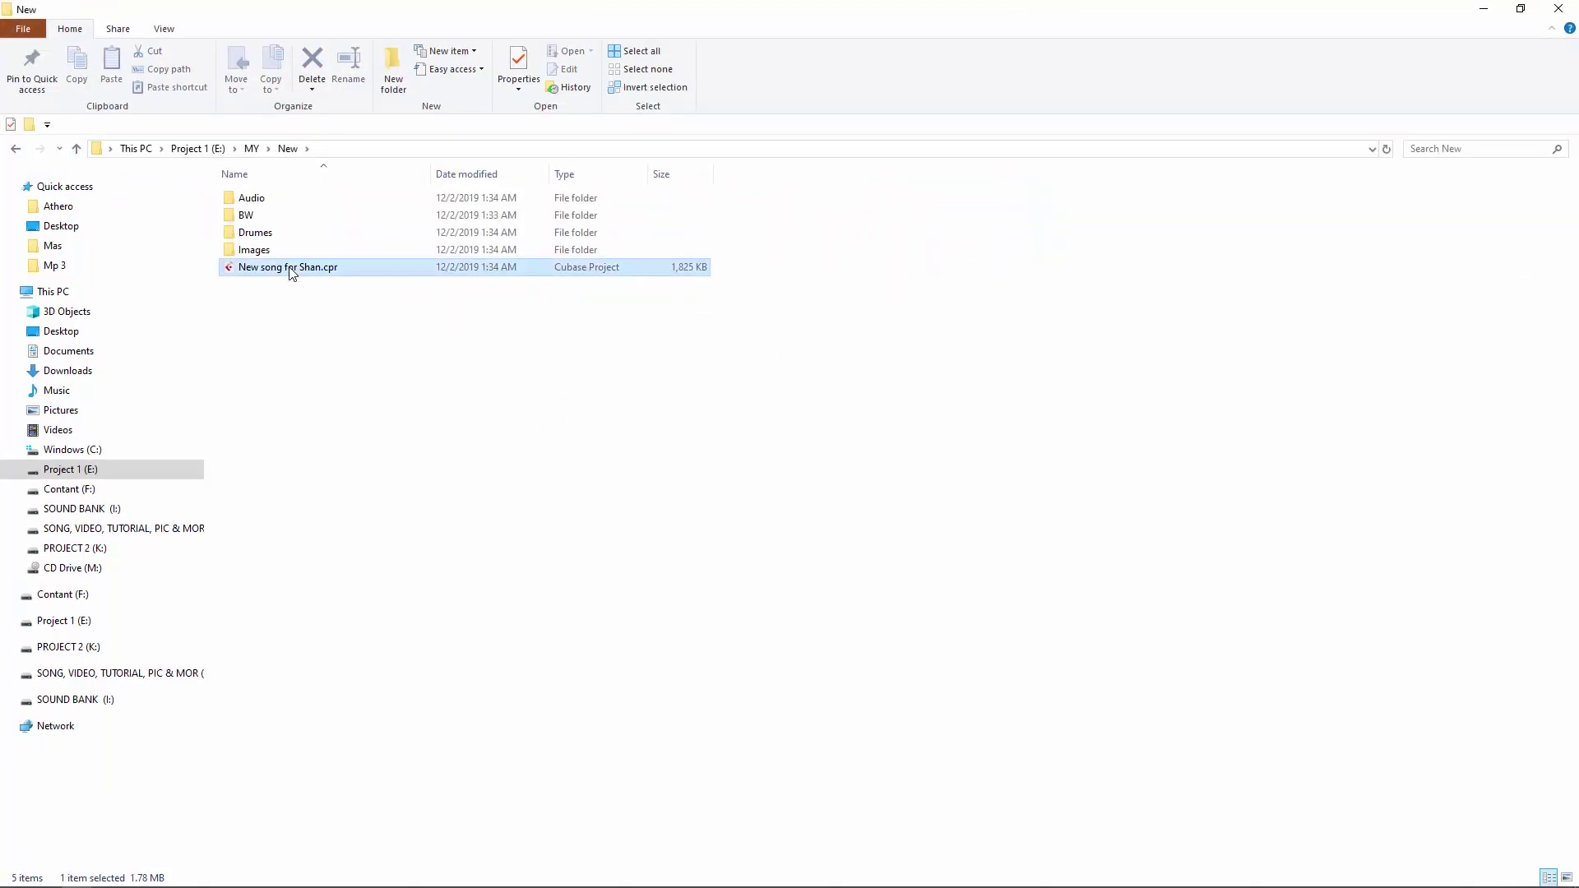
pyautogui.doubleClick(290, 267)
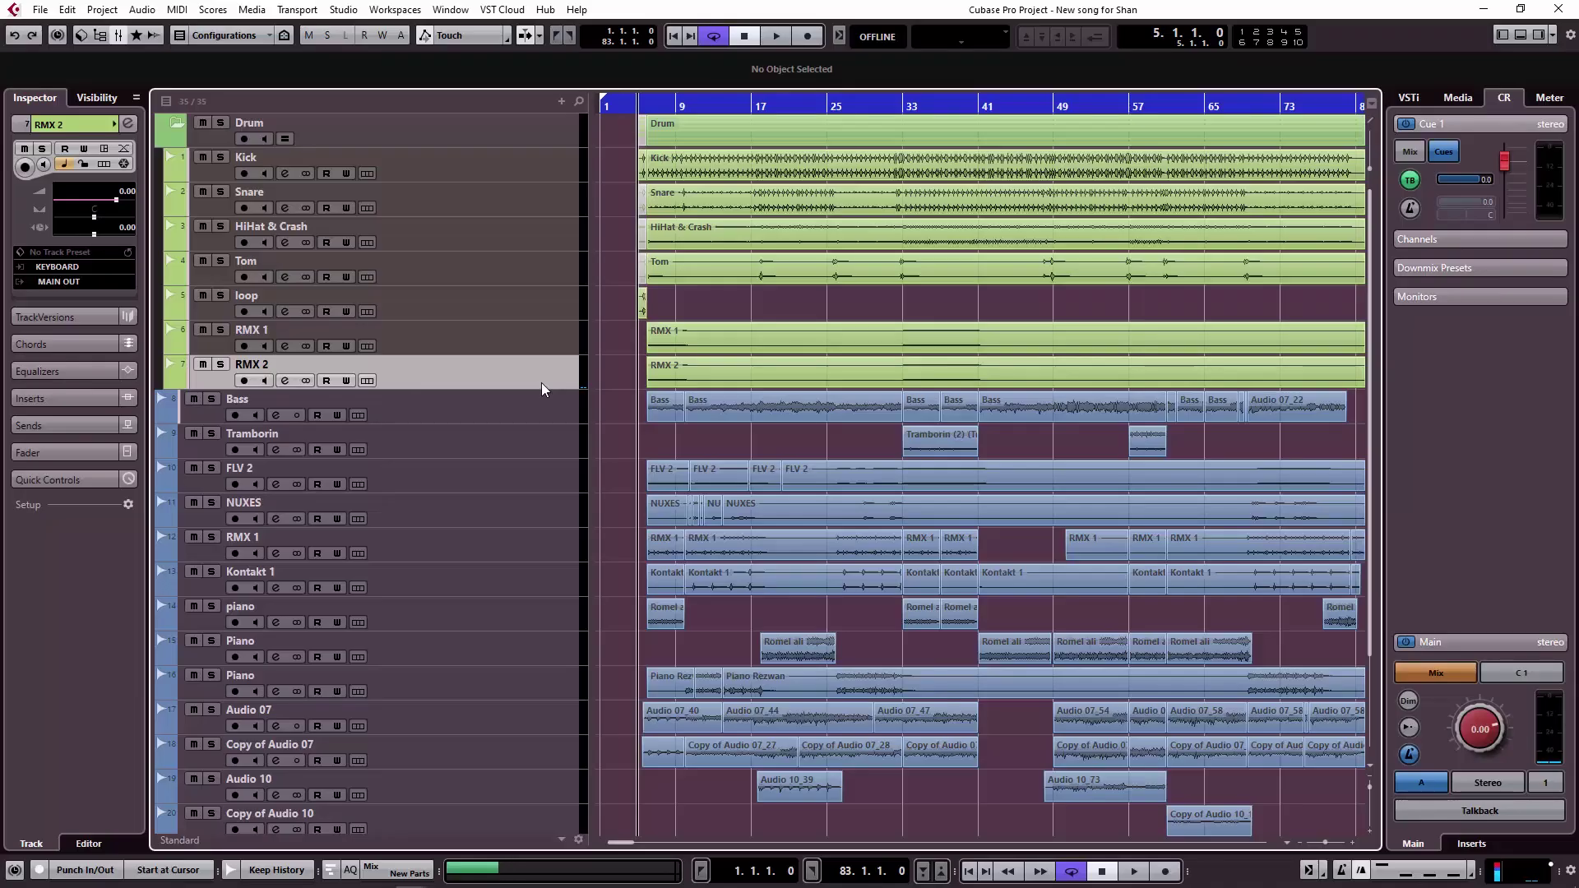
# - Move the playback position to bar 56 in the loaded backup project
pyautogui.press('F3')
pyautogui.press('F3')
pyautogui.moveTo(630, 845); pyautogui.dragTo(629, 846)
pyautogui.scroll(-3, 1108, 685)
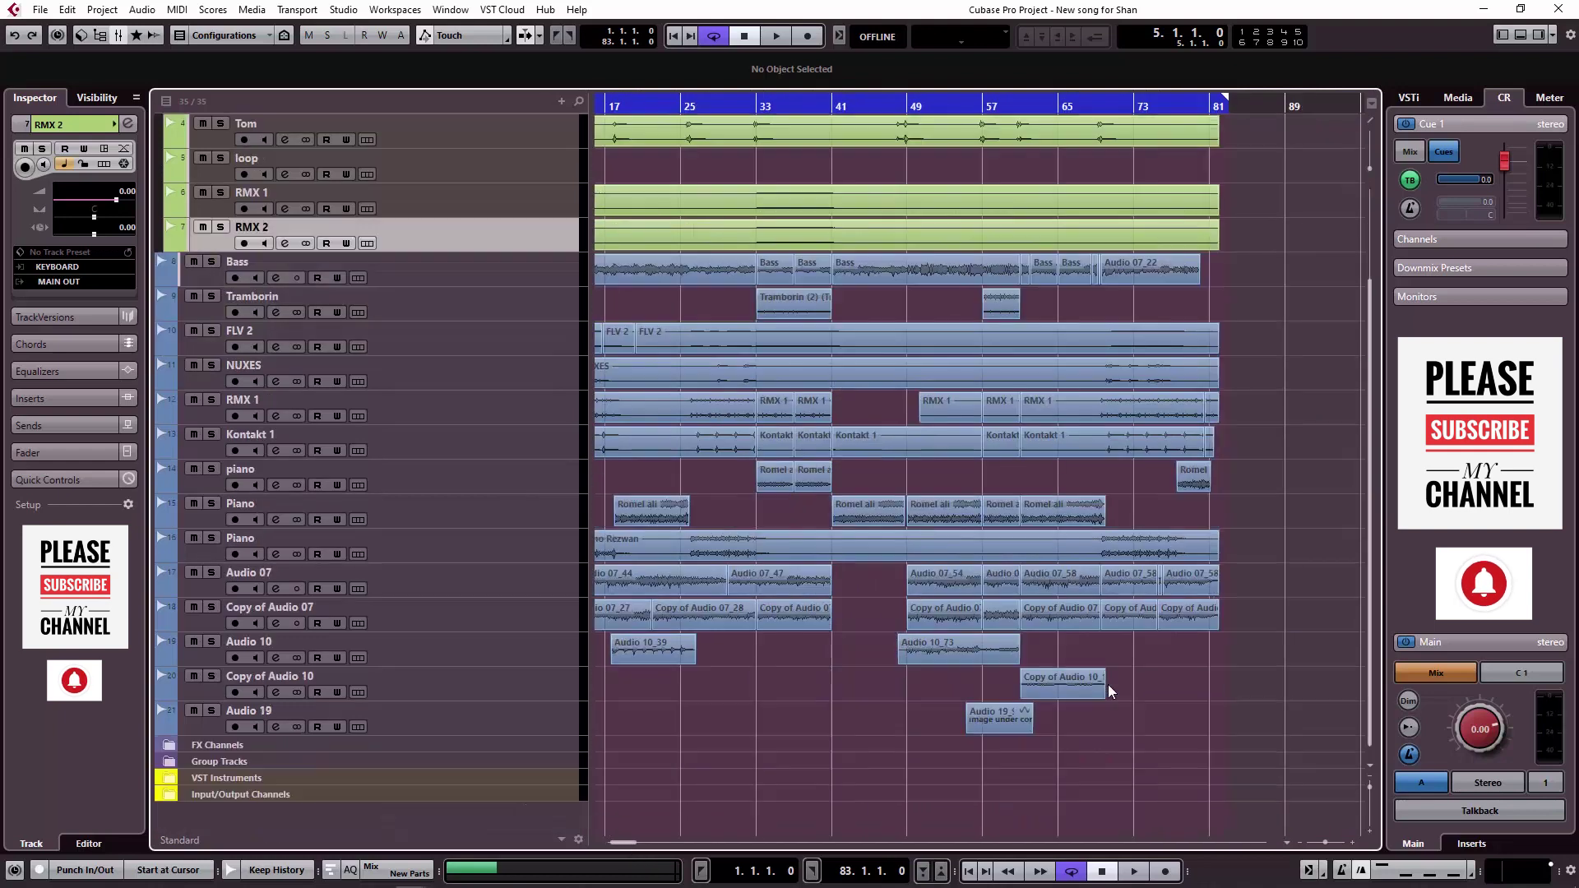
pyautogui.click(980, 113)
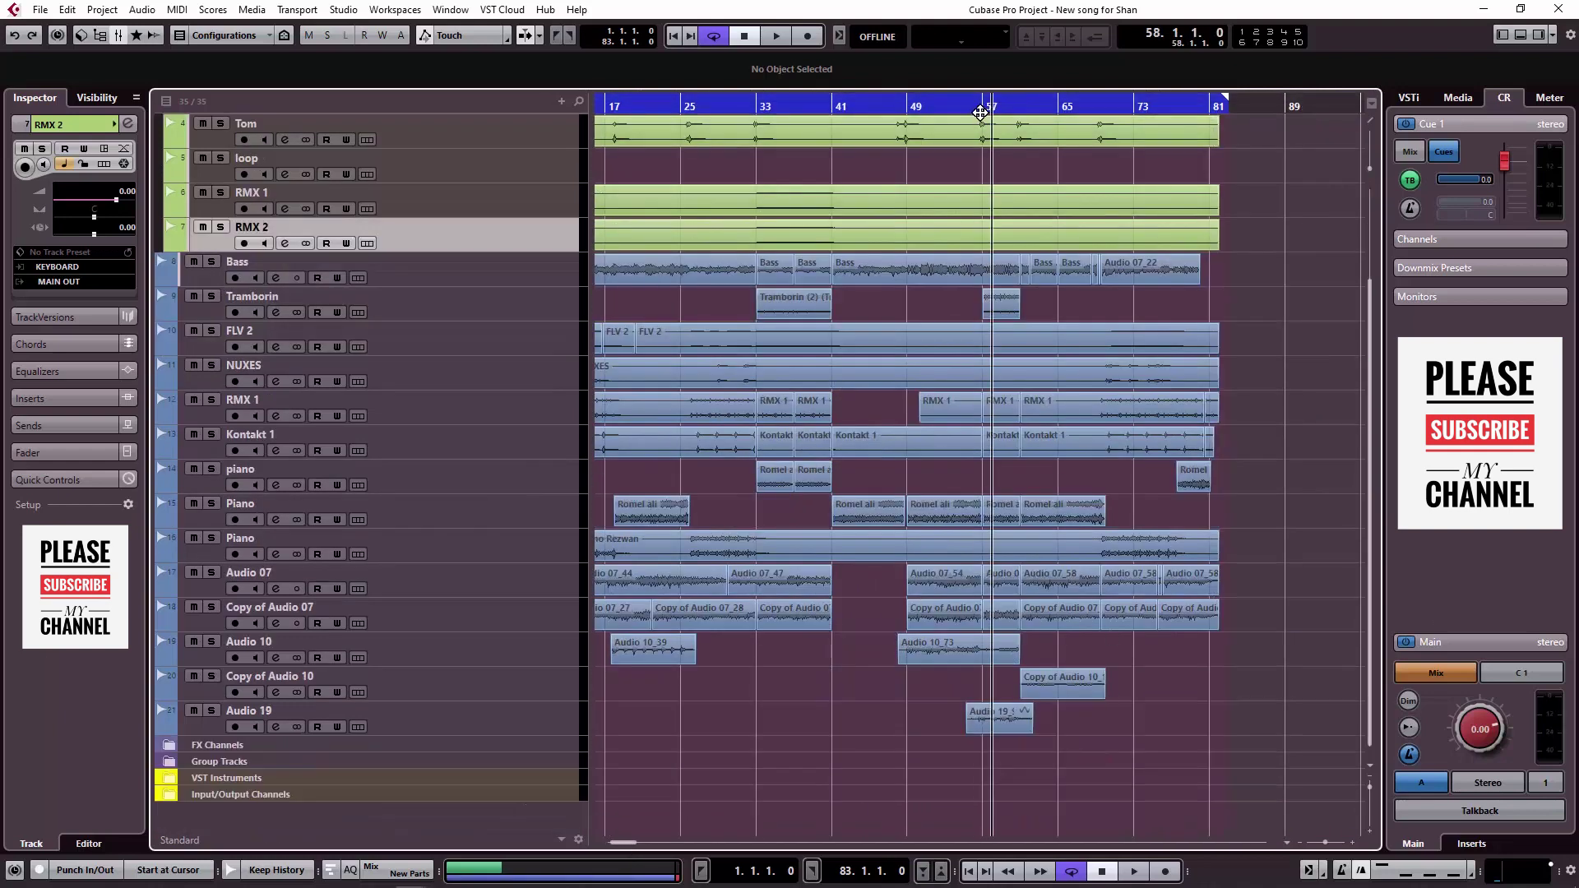
pyautogui.click(973, 109)
# - Play from bar 56 zoomed to about bars 44–69, then stop and show the MixConsole
pyautogui.press('space')
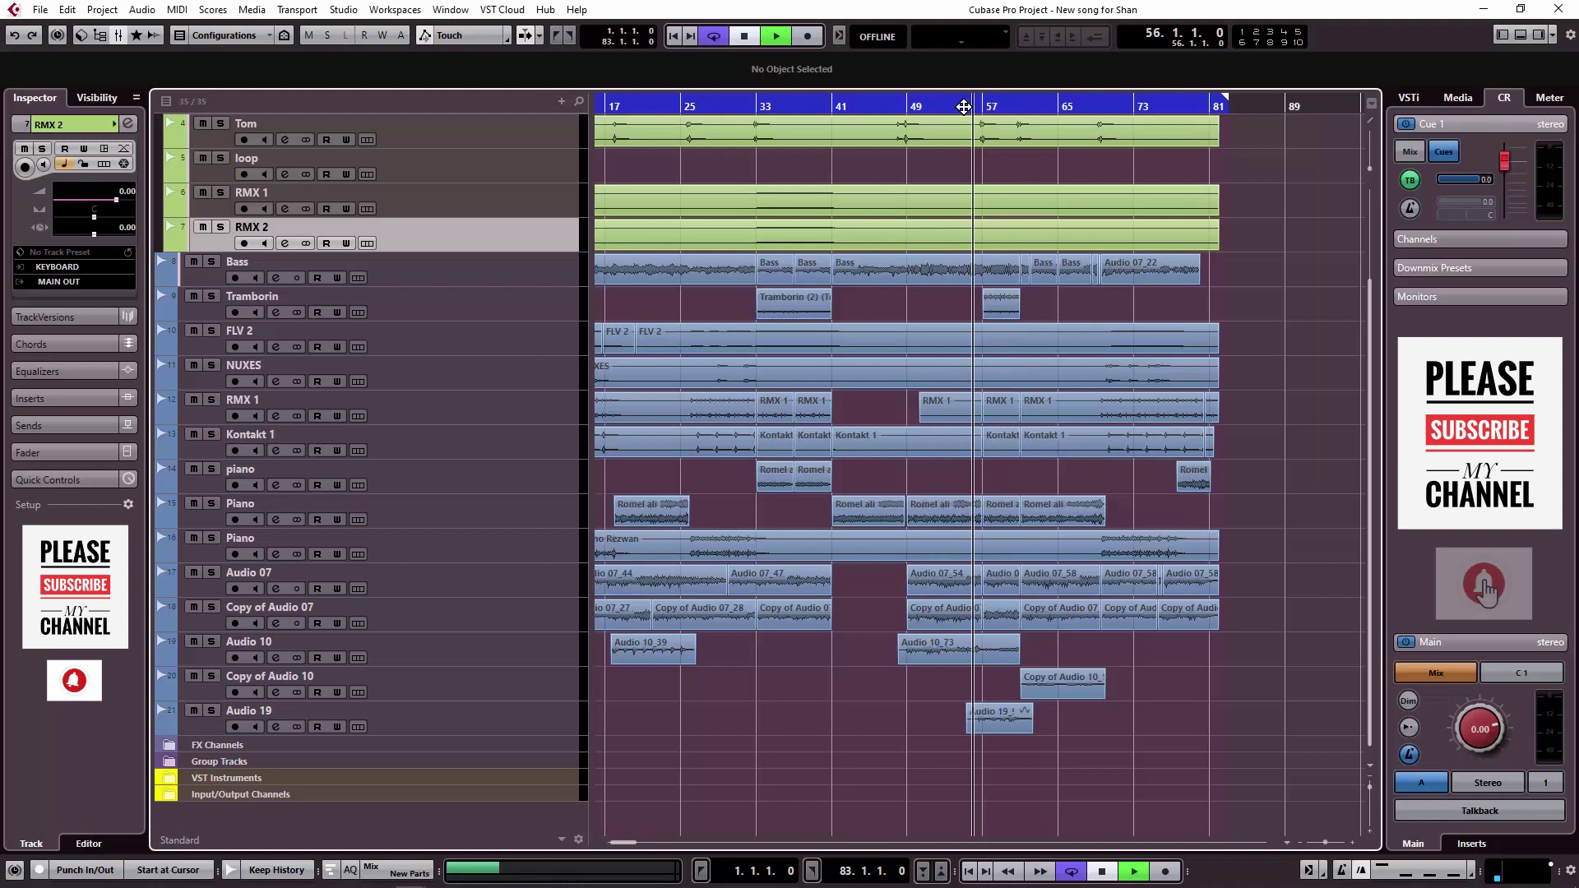
pyautogui.moveTo(963, 107); pyautogui.dragTo(989, 161)
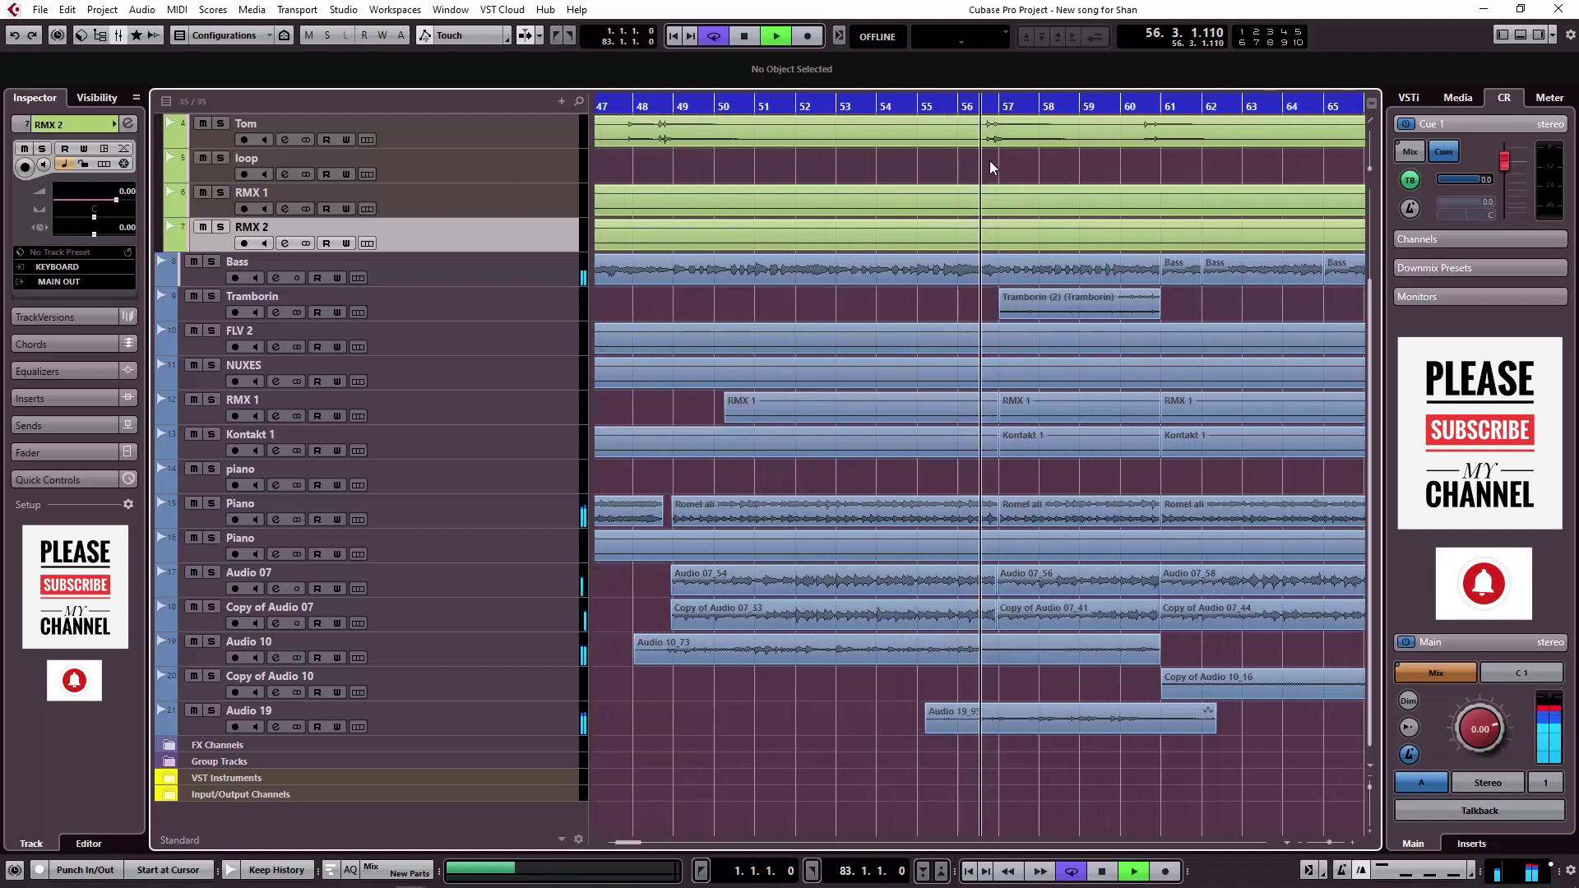
pyautogui.press('g')
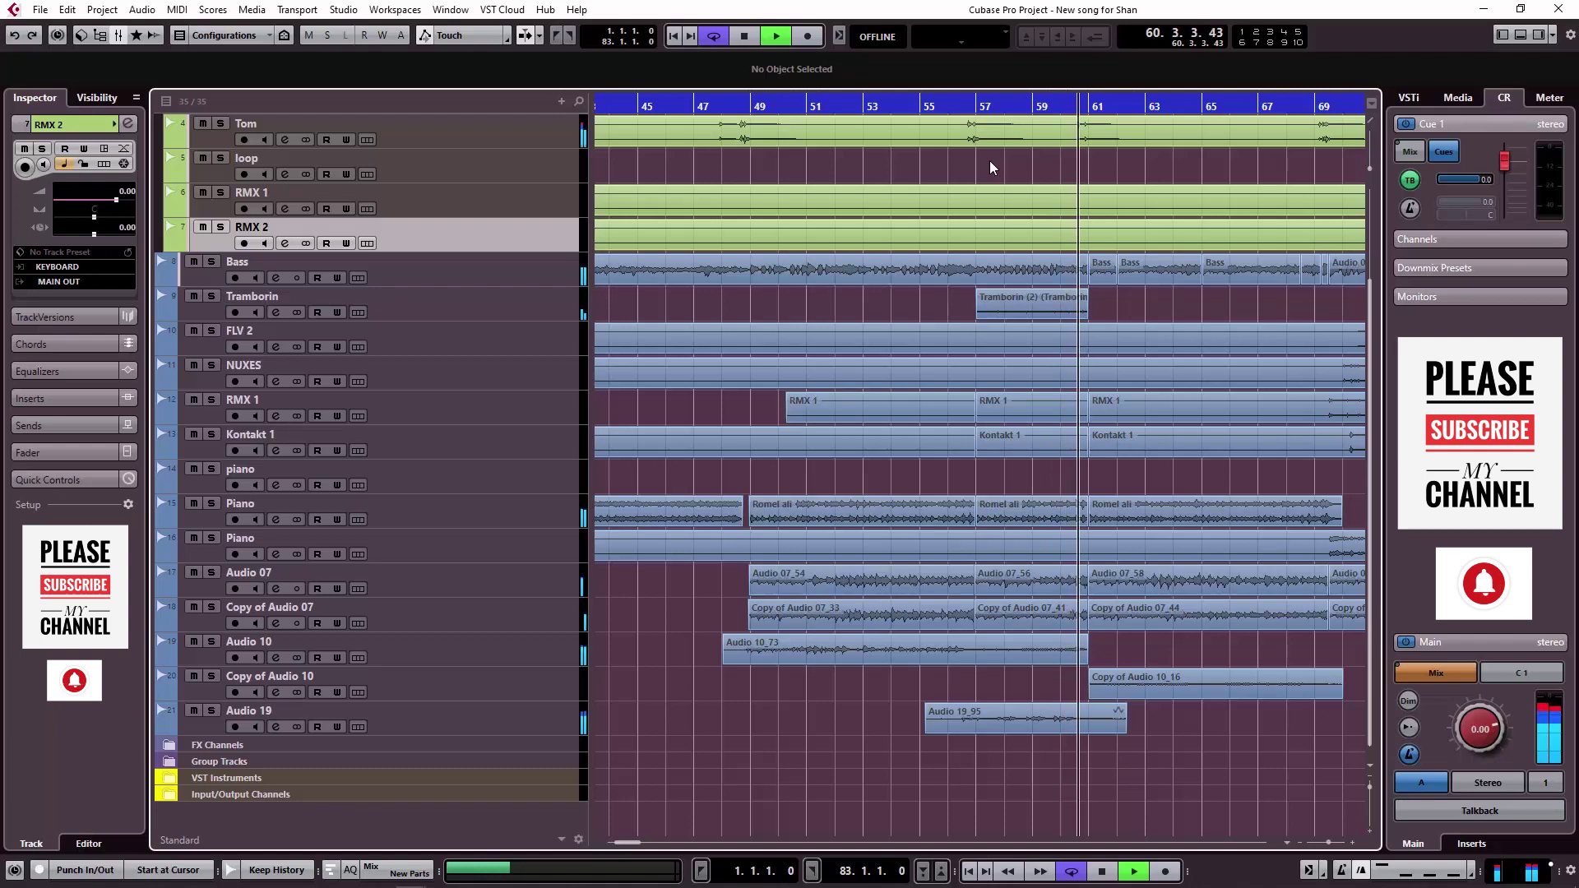
pyautogui.press('space')
pyautogui.press('F3')
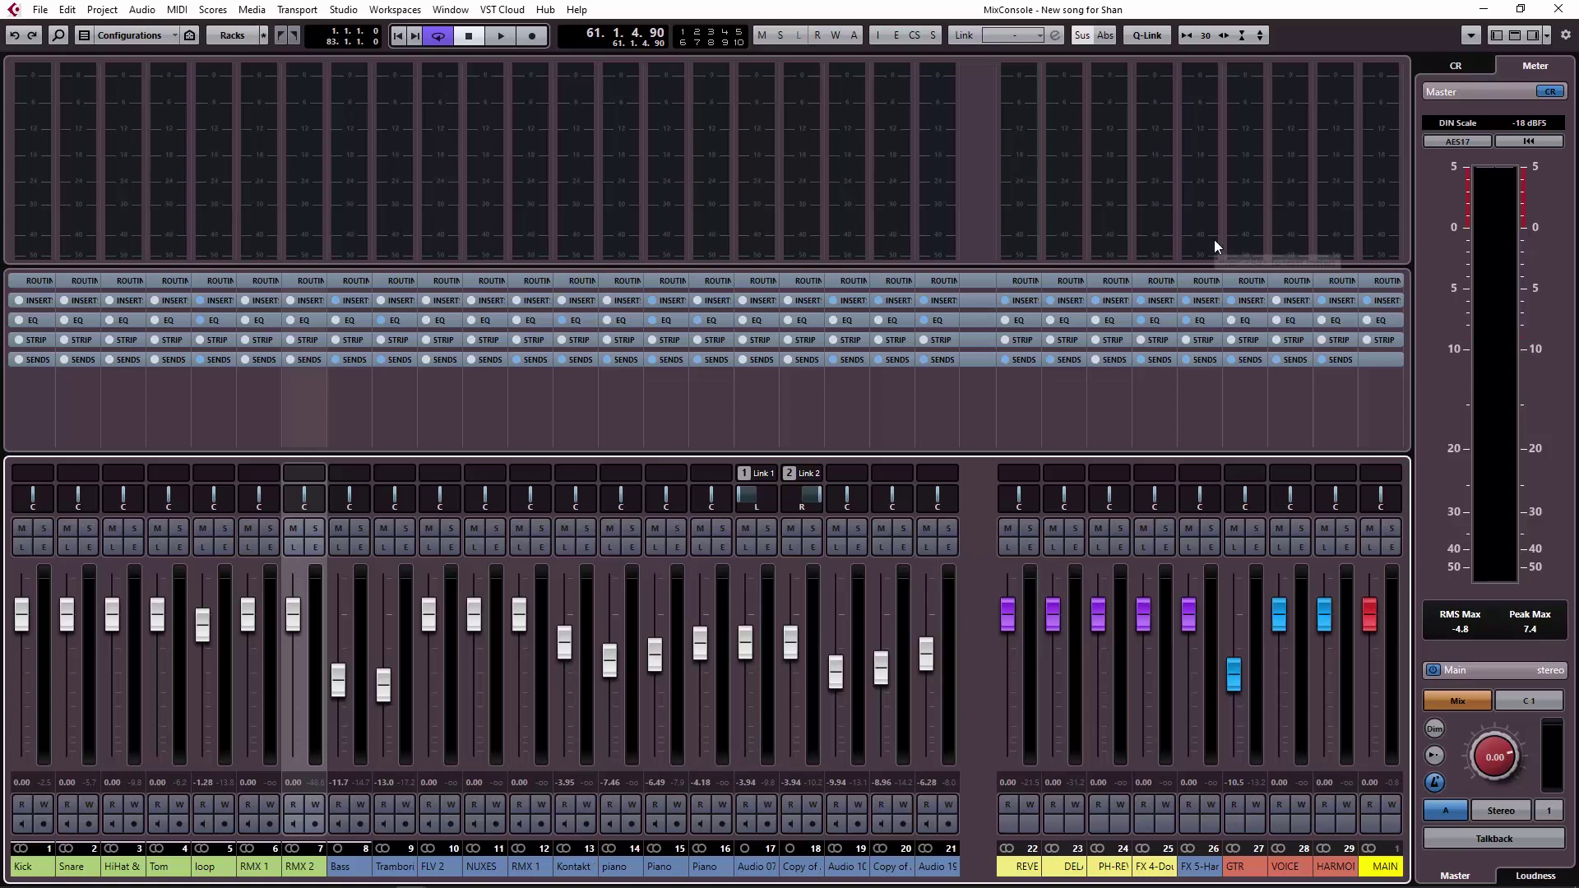
# - Reset all MixConsole channels to defaults and open the RMX 2 channel settings
pyautogui.click(1471, 36)
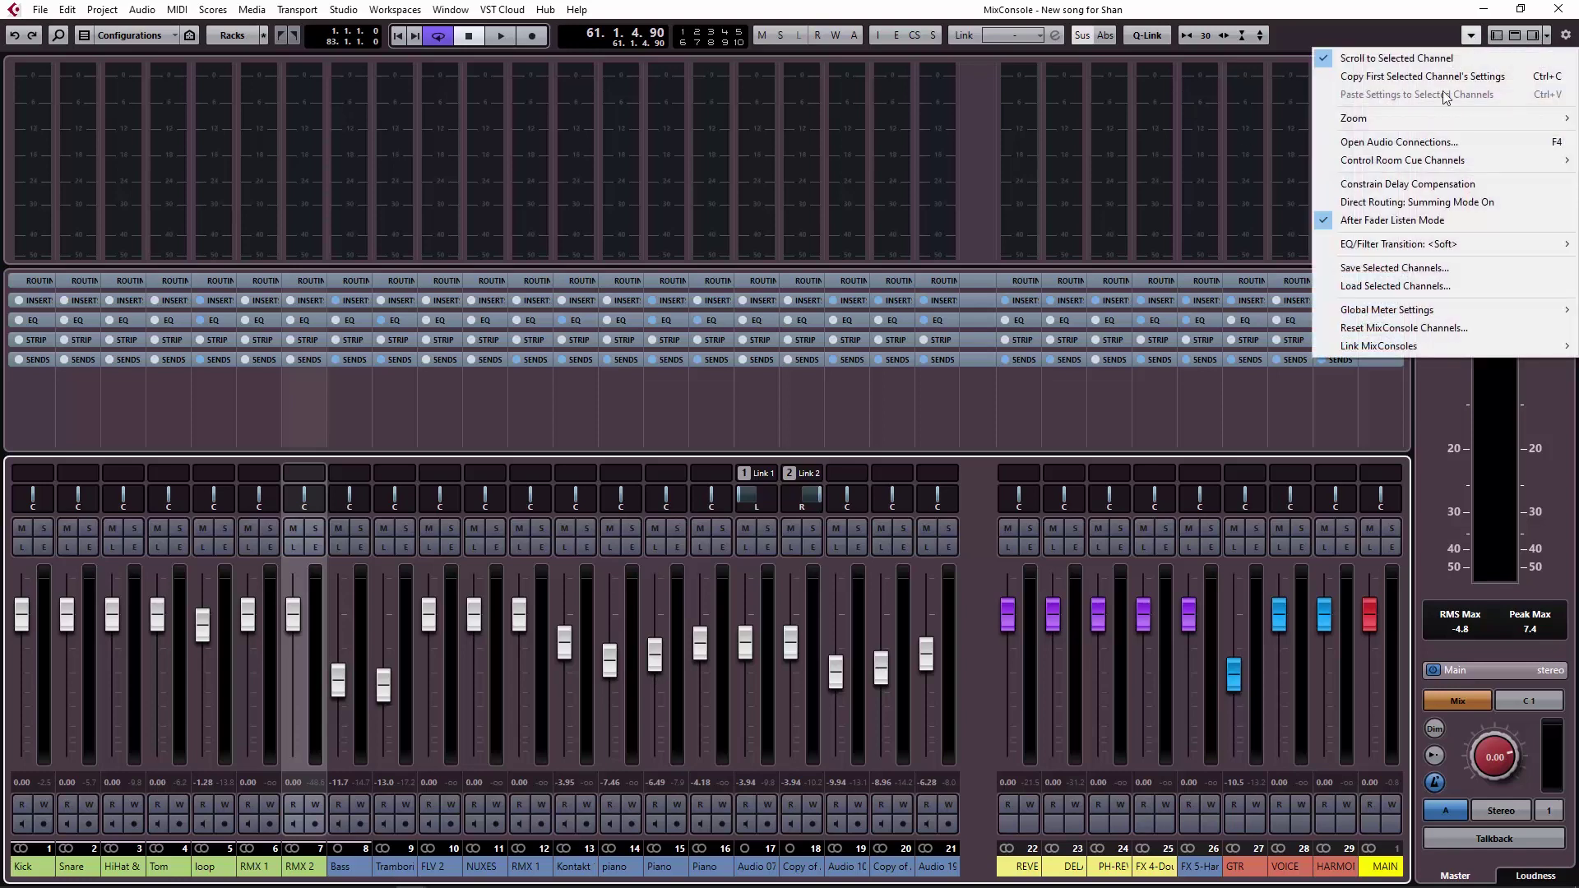
pyautogui.click(1416, 329)
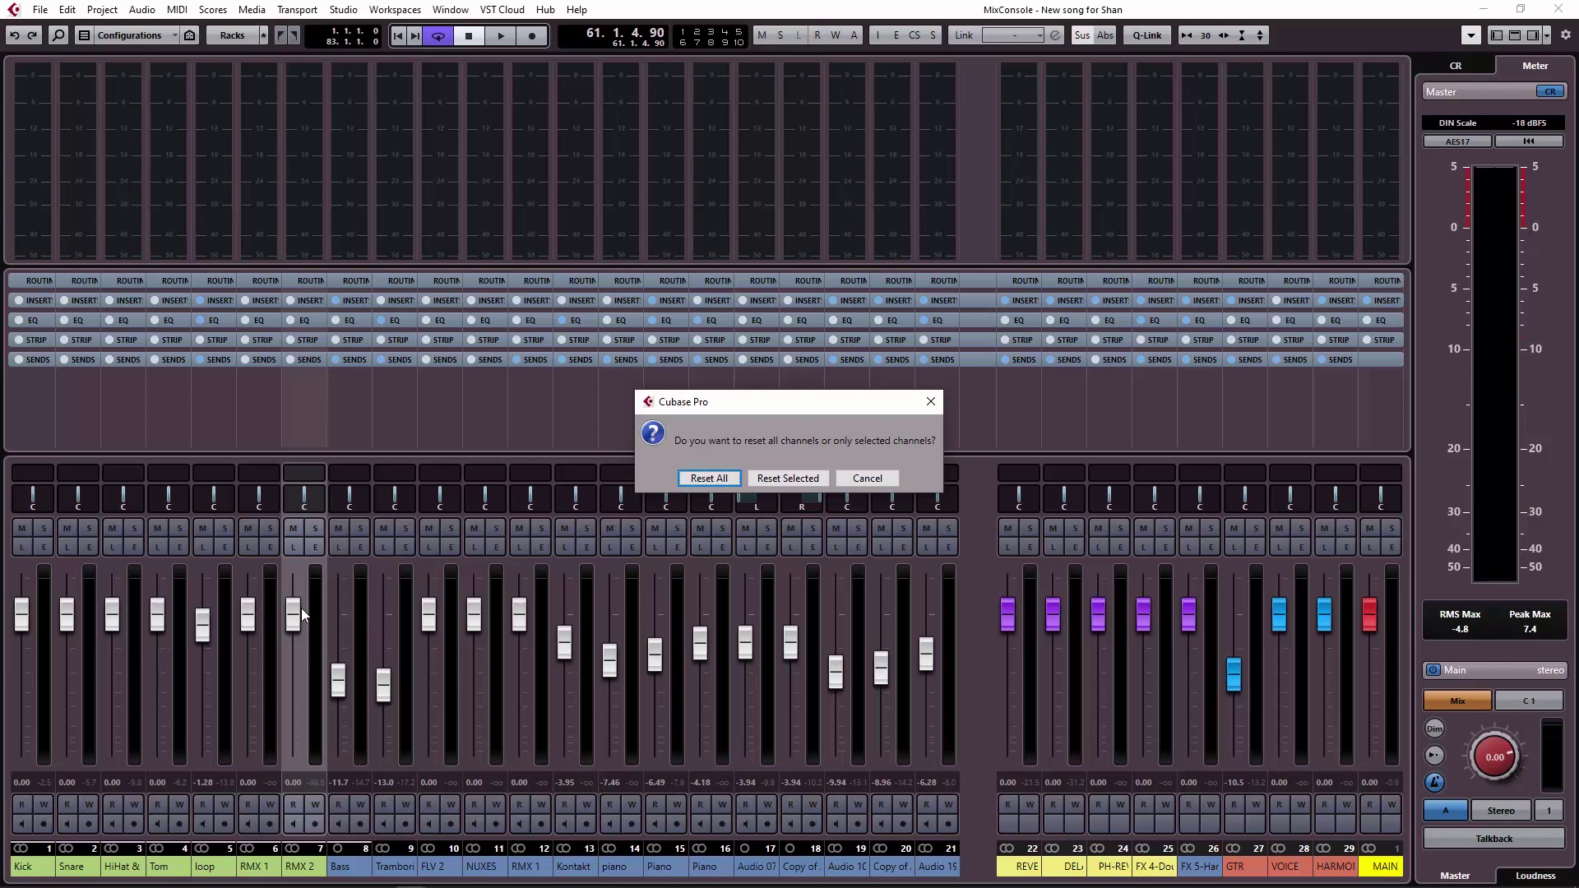
pyautogui.click(688, 482)
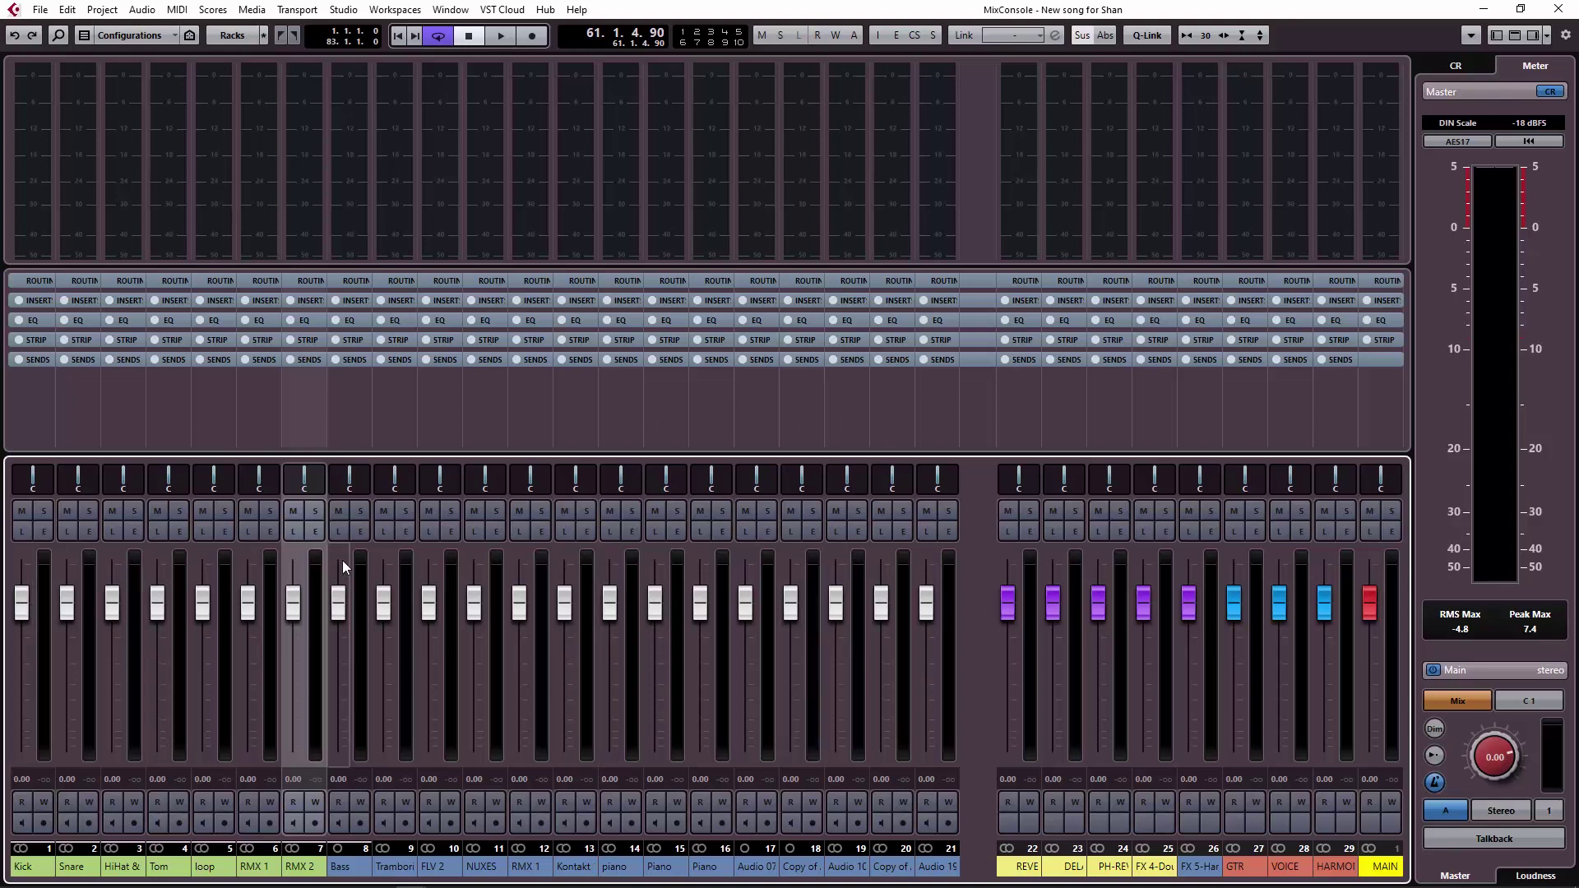
pyautogui.click(316, 533)
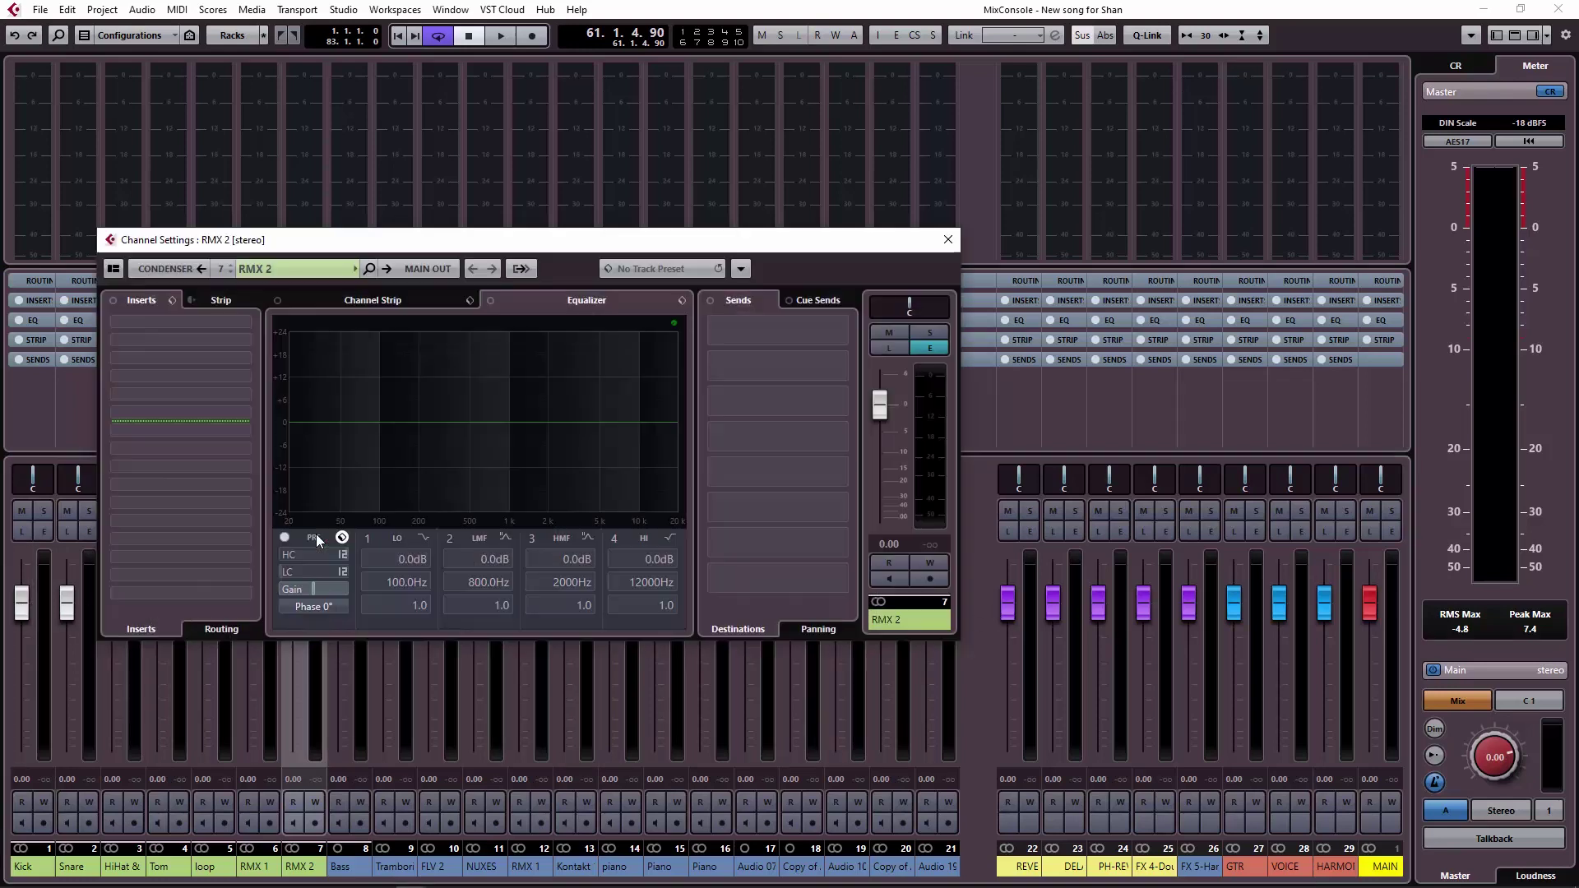
# - Close RMX 2's settings, return to the arrangement zoomed to the whole song, and start renaming Kick
pyautogui.click(949, 240)
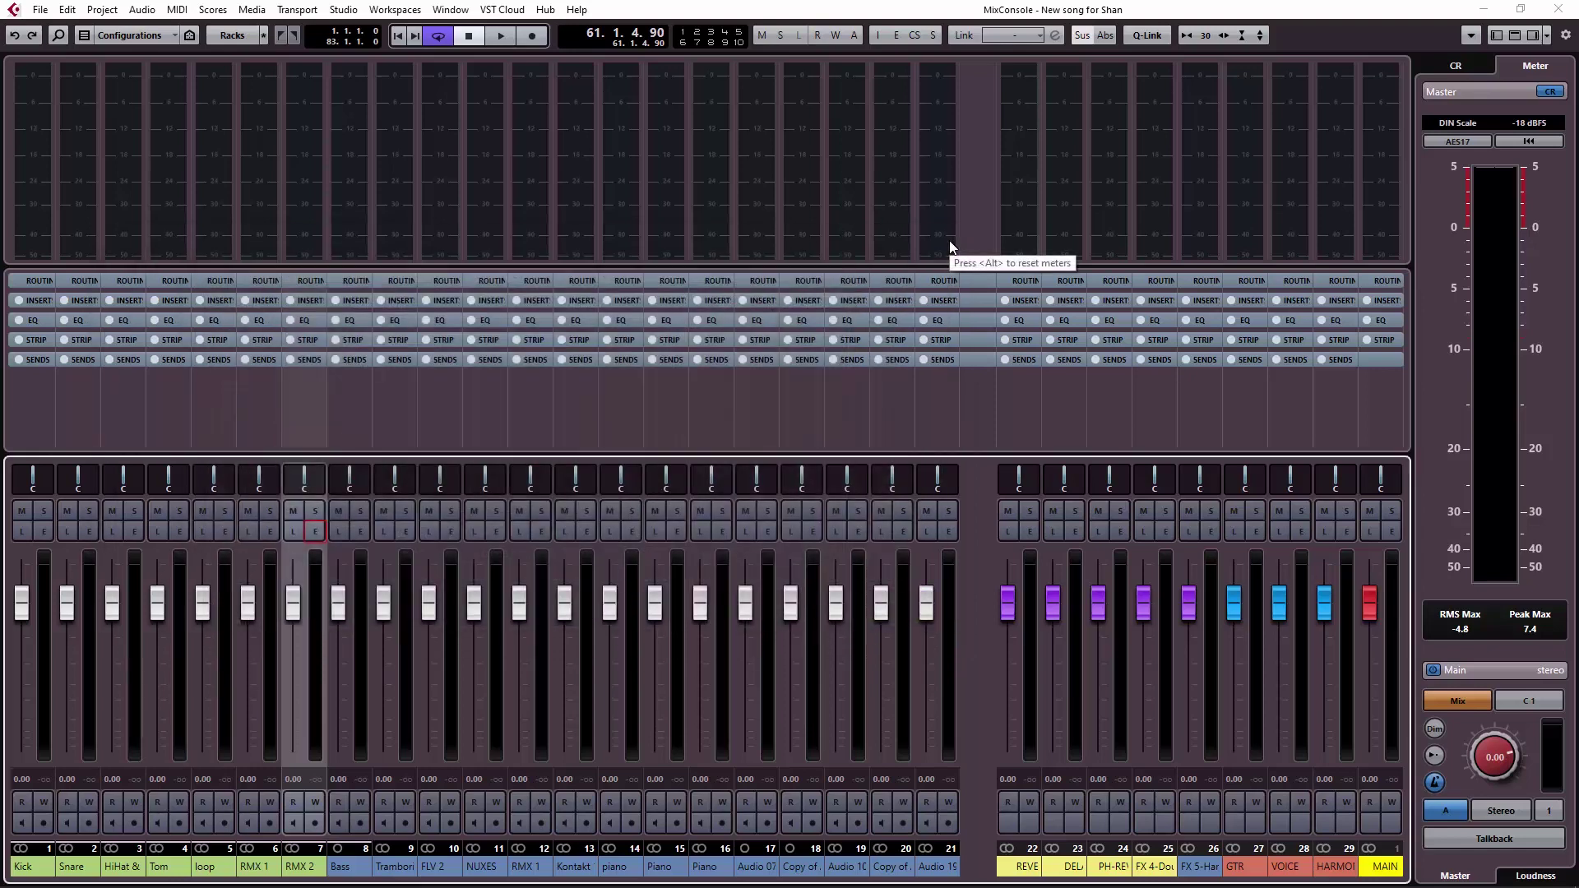
pyautogui.hotkey('alt', 'Tab')
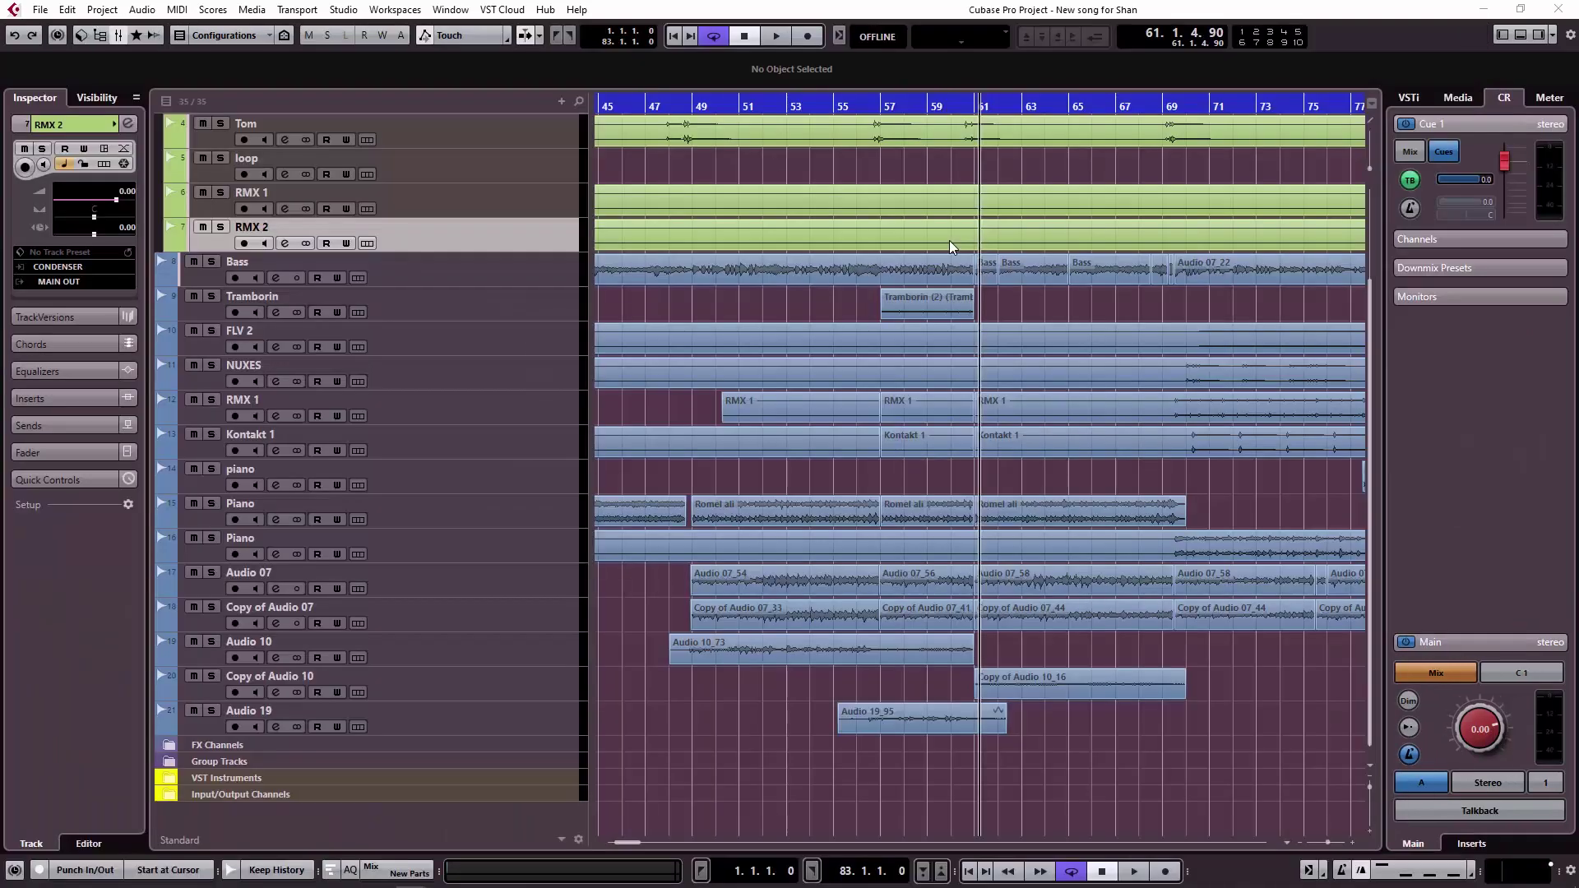
pyautogui.scroll(3, 481, 435)
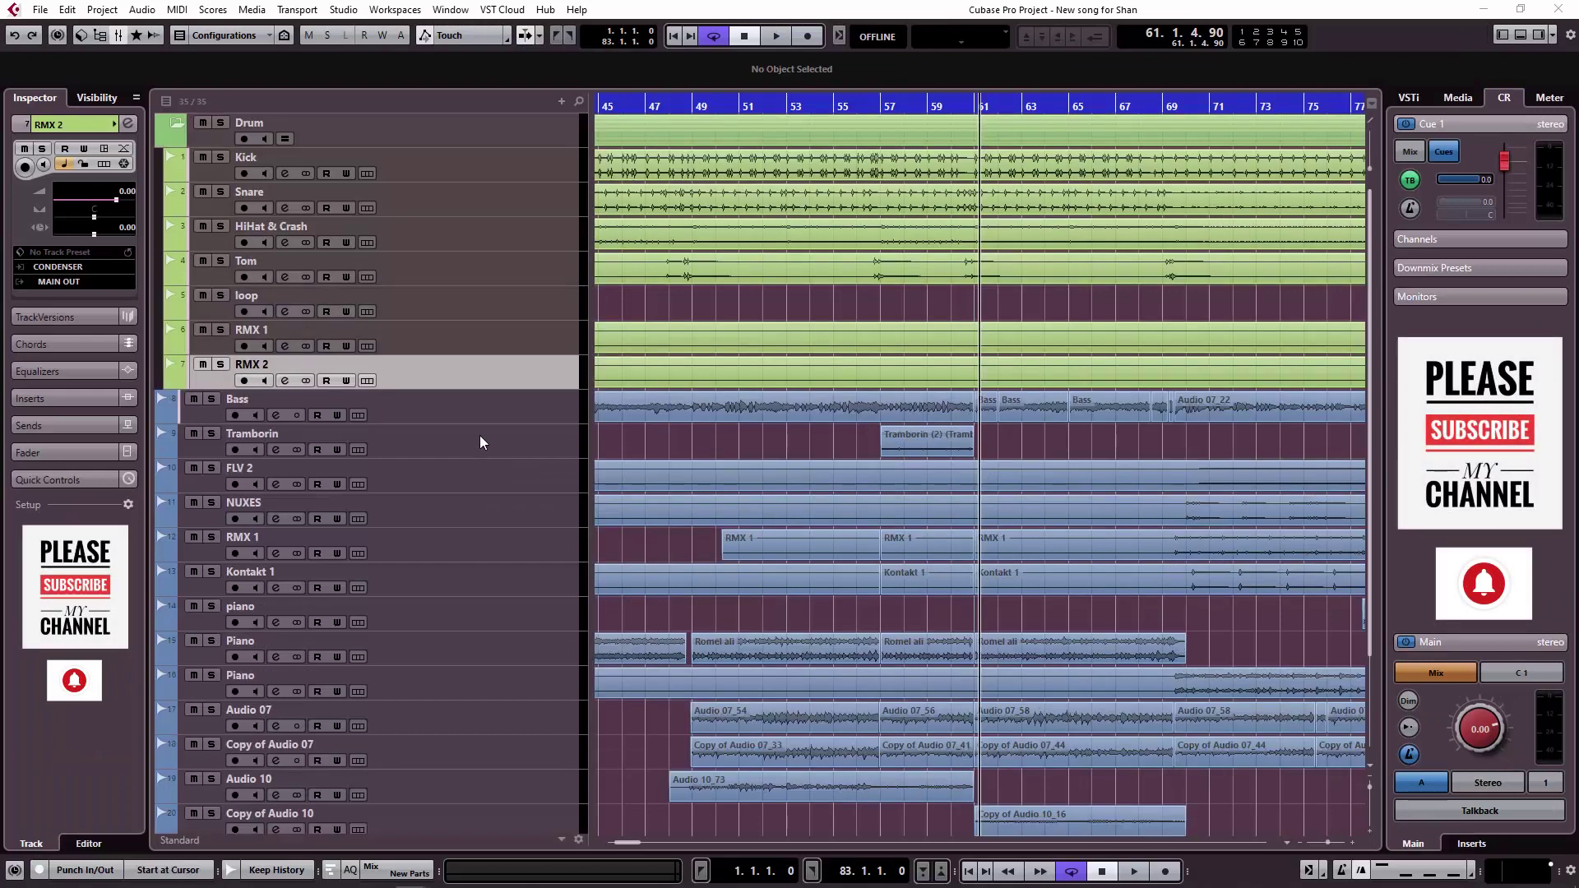
pyautogui.scroll(-3, 832, 455)
pyautogui.scroll(3, 834, 458)
pyautogui.moveTo(1329, 840); pyautogui.dragTo(1322, 842)
pyautogui.press('h')
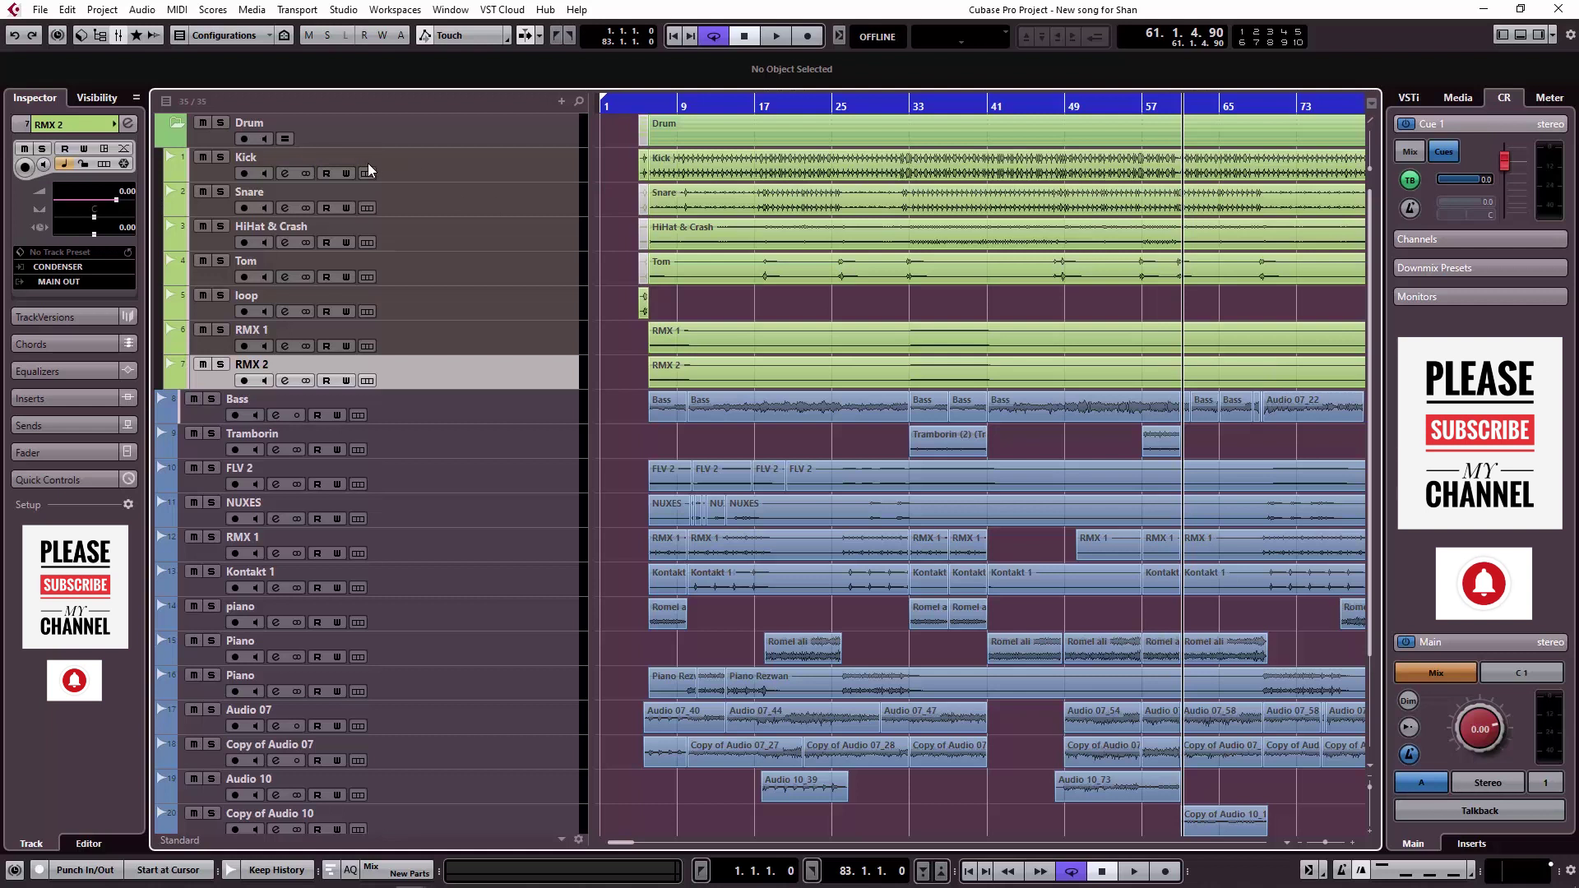
pyautogui.doubleClick(344, 156)
# - Rename Kick, Snare and HiHat & Crash to 'Kick s', 'Snare s' and 'HiHat & Crash s'
pyautogui.click(343, 157)
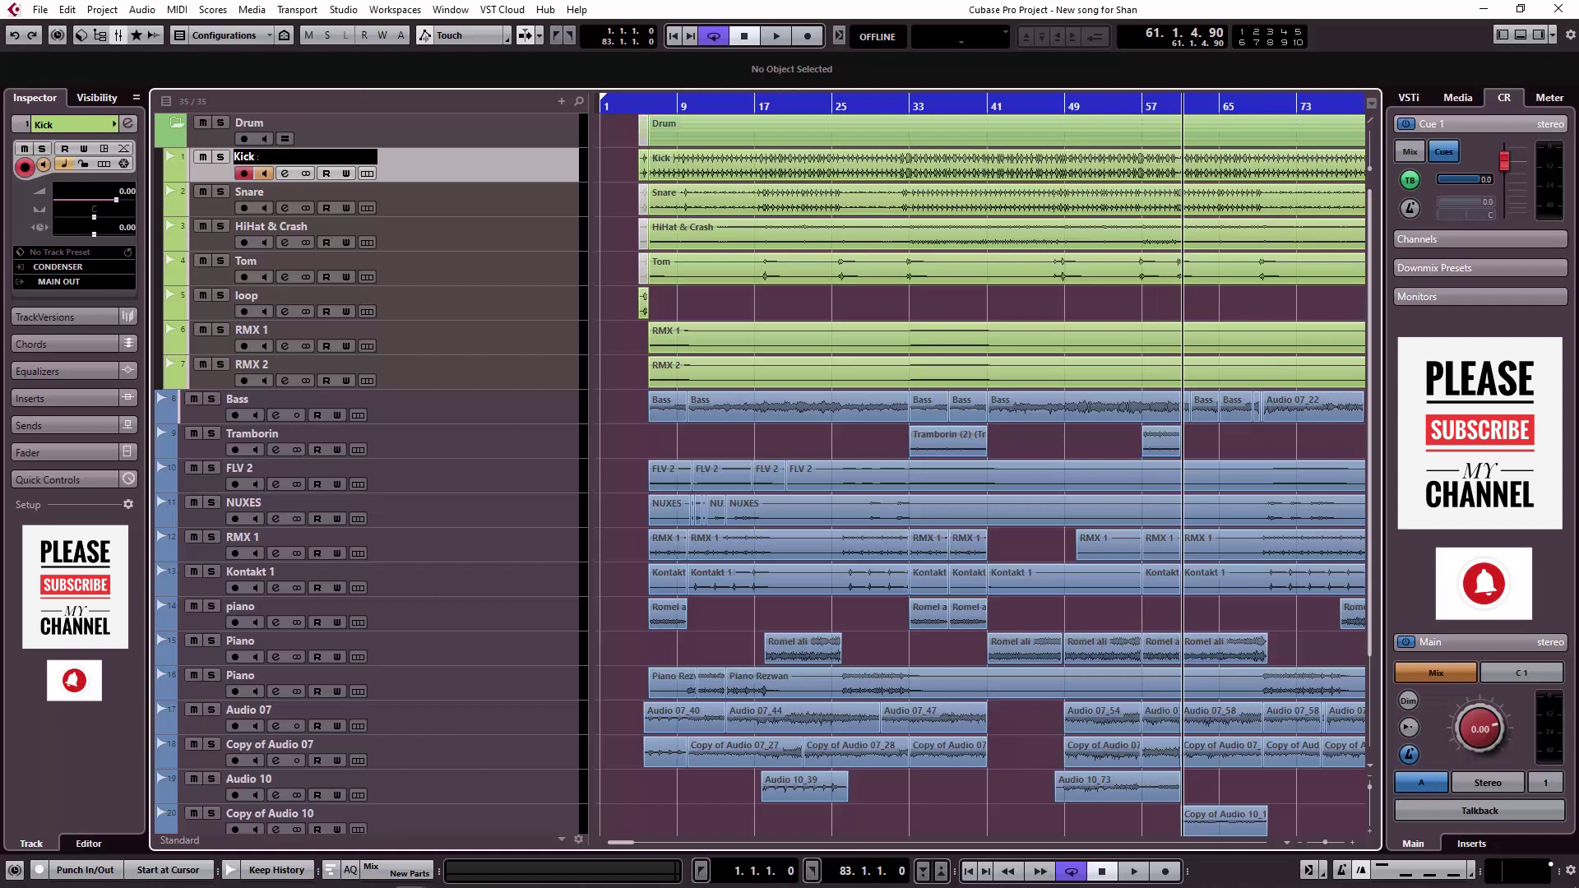
pyautogui.press('Tab')
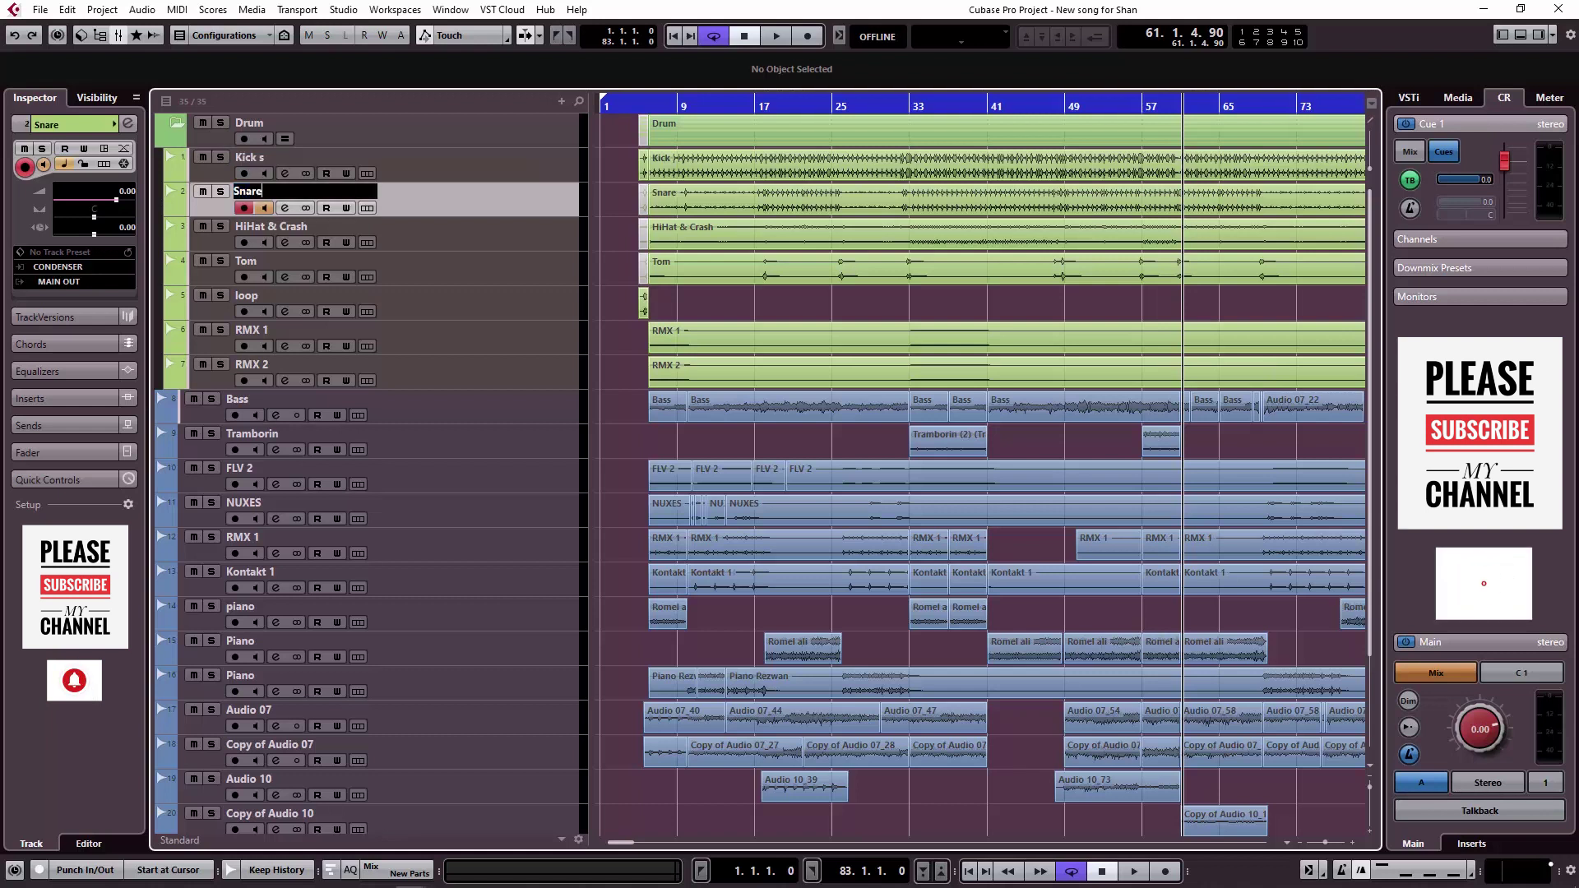
pyautogui.write('s')
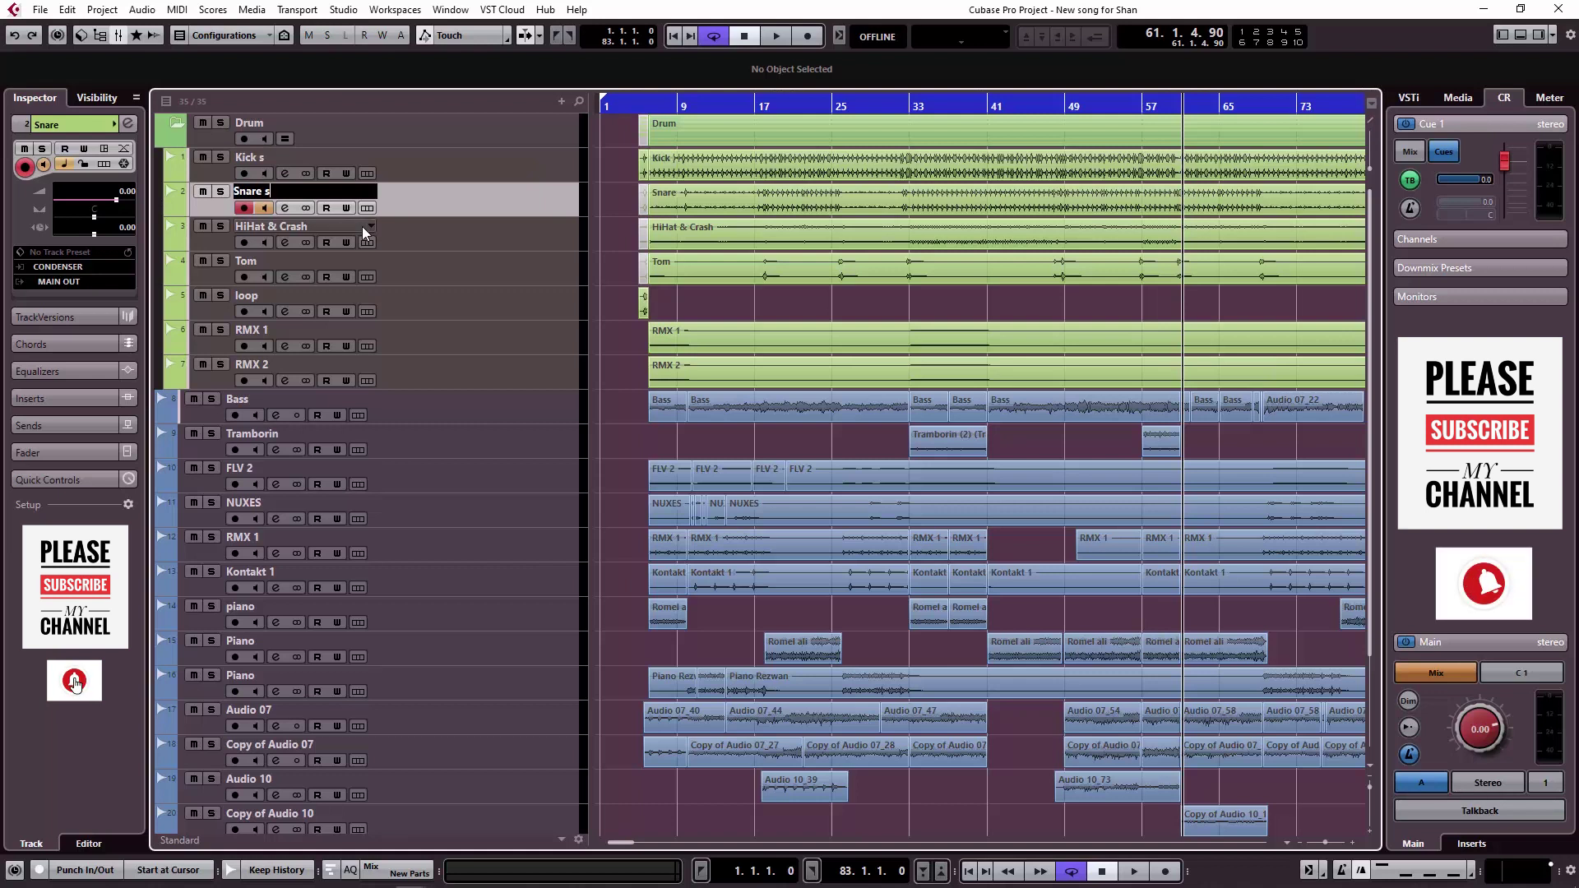
pyautogui.press('Tab')
pyautogui.write('s')
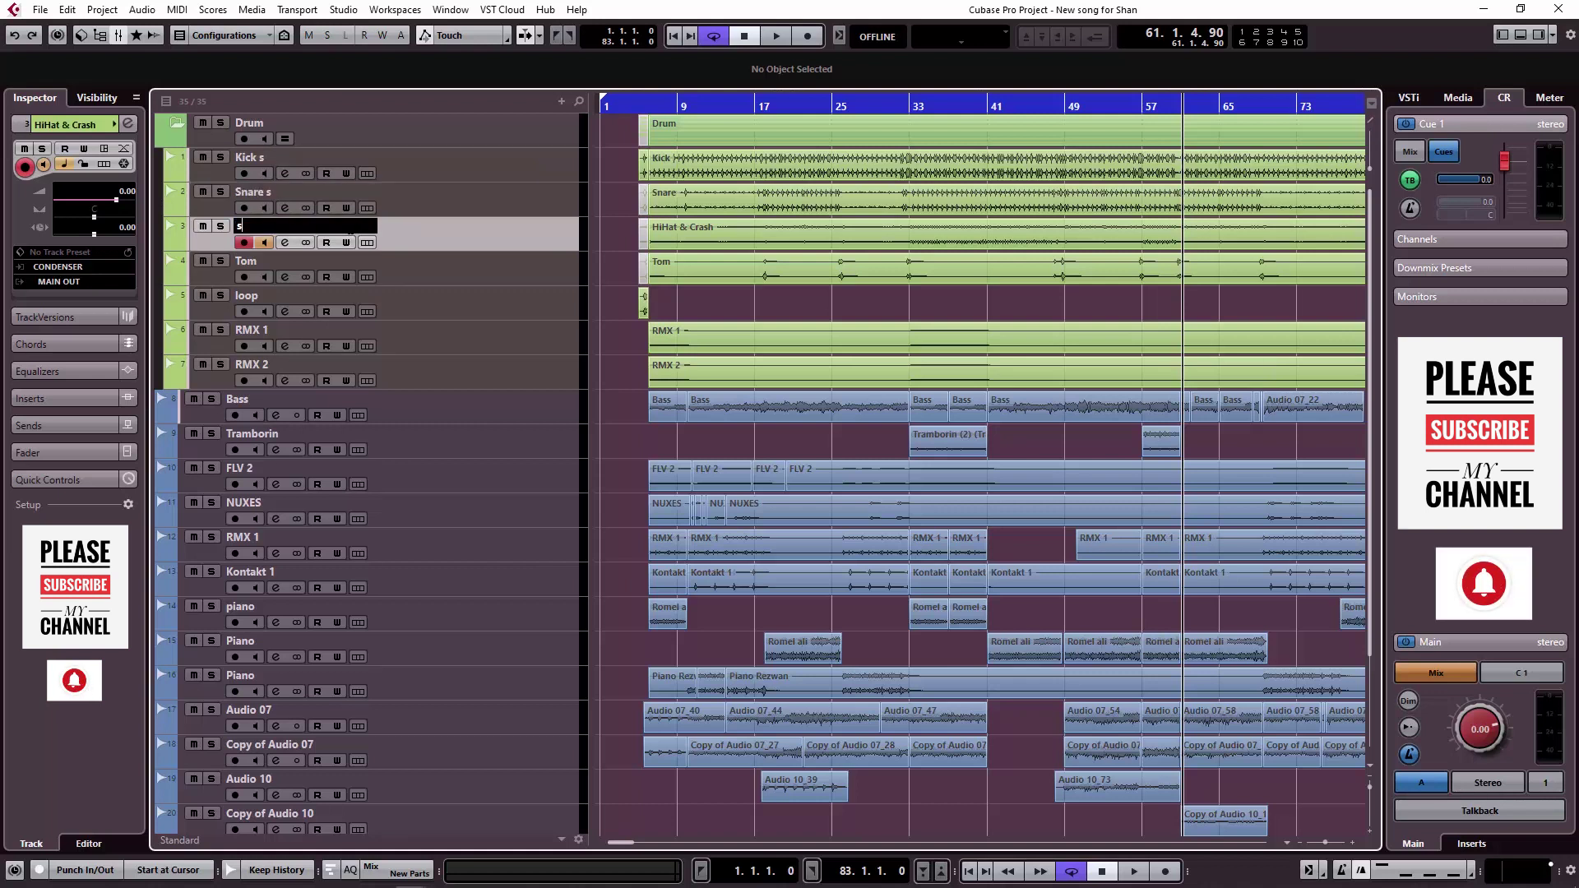
pyautogui.hotkey('ctrl', 'z')
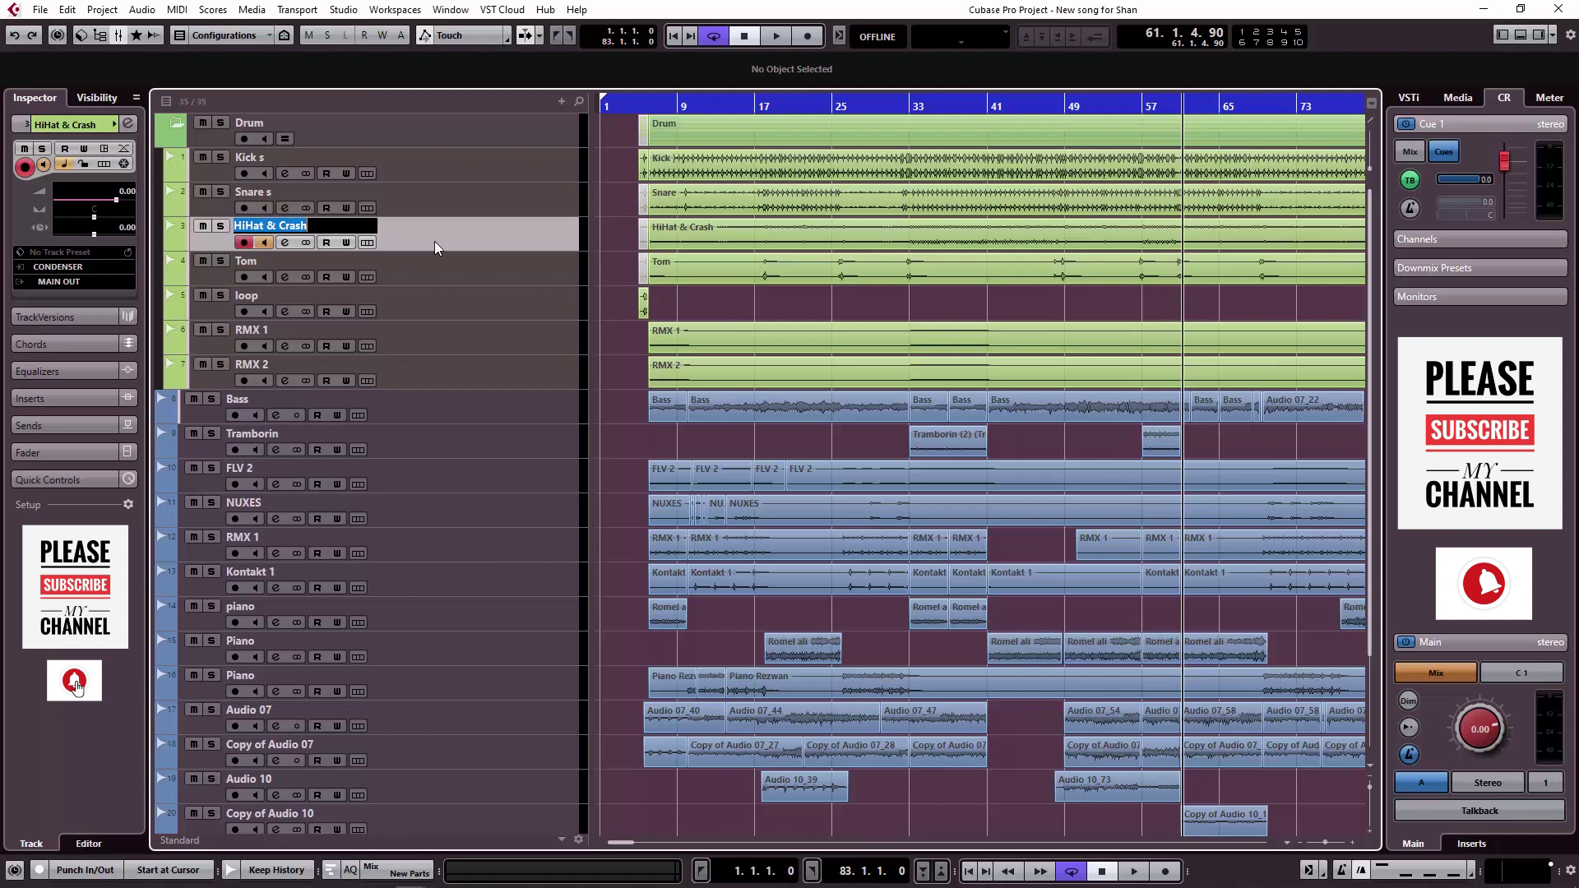
pyautogui.press('End')
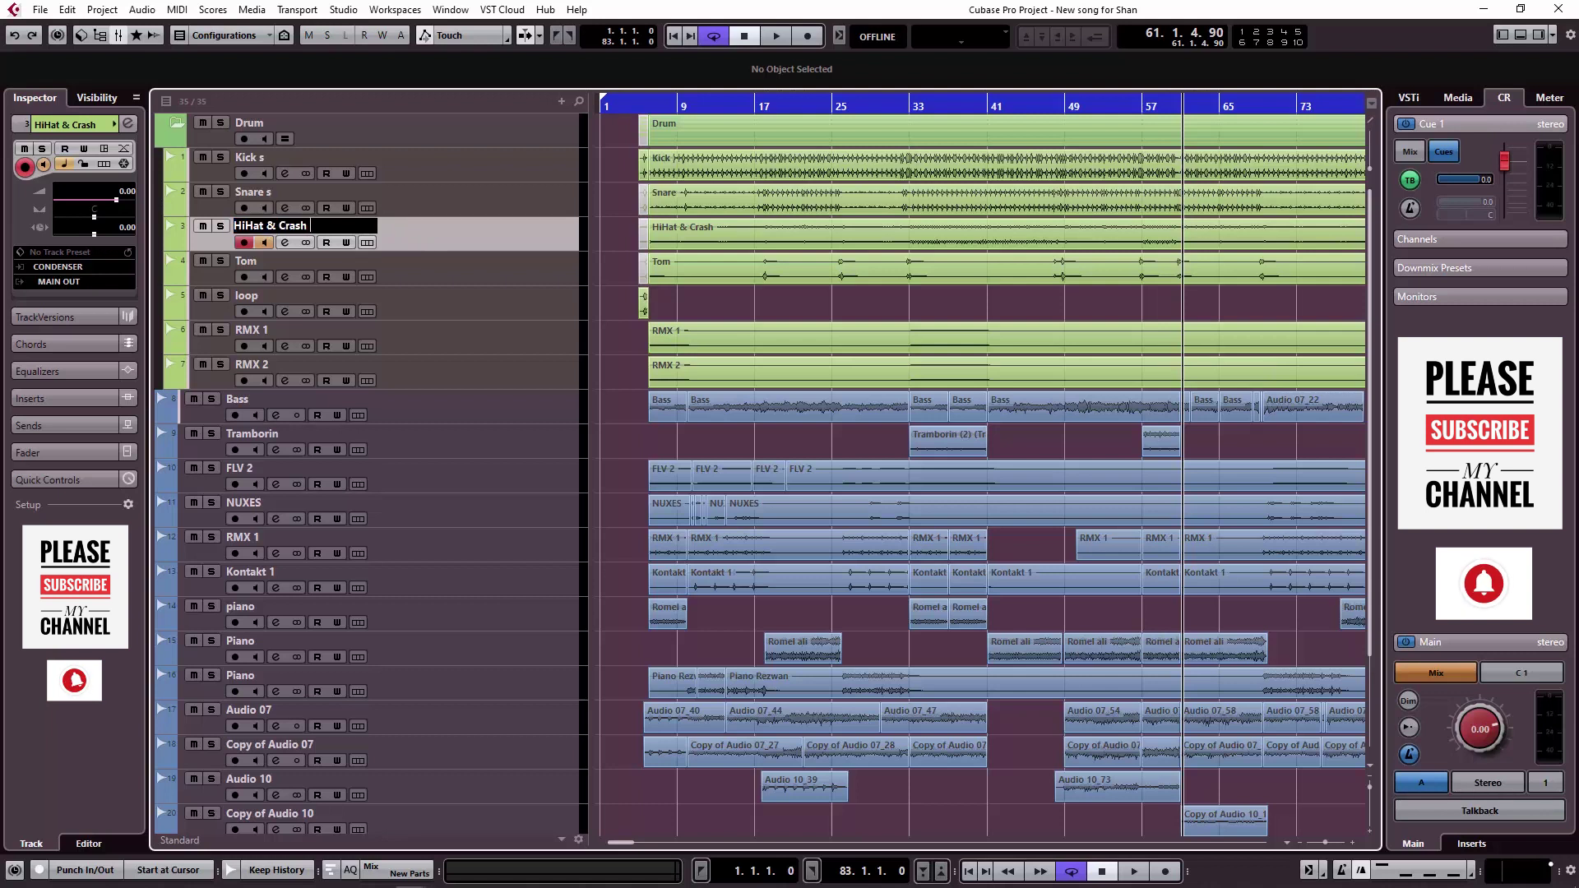
pyautogui.write('s')
pyautogui.click(328, 260)
# - Append ' s' to Tom, loop, RMX 1 and RMX 2, and ' m' to Bass
pyautogui.doubleClick(328, 259)
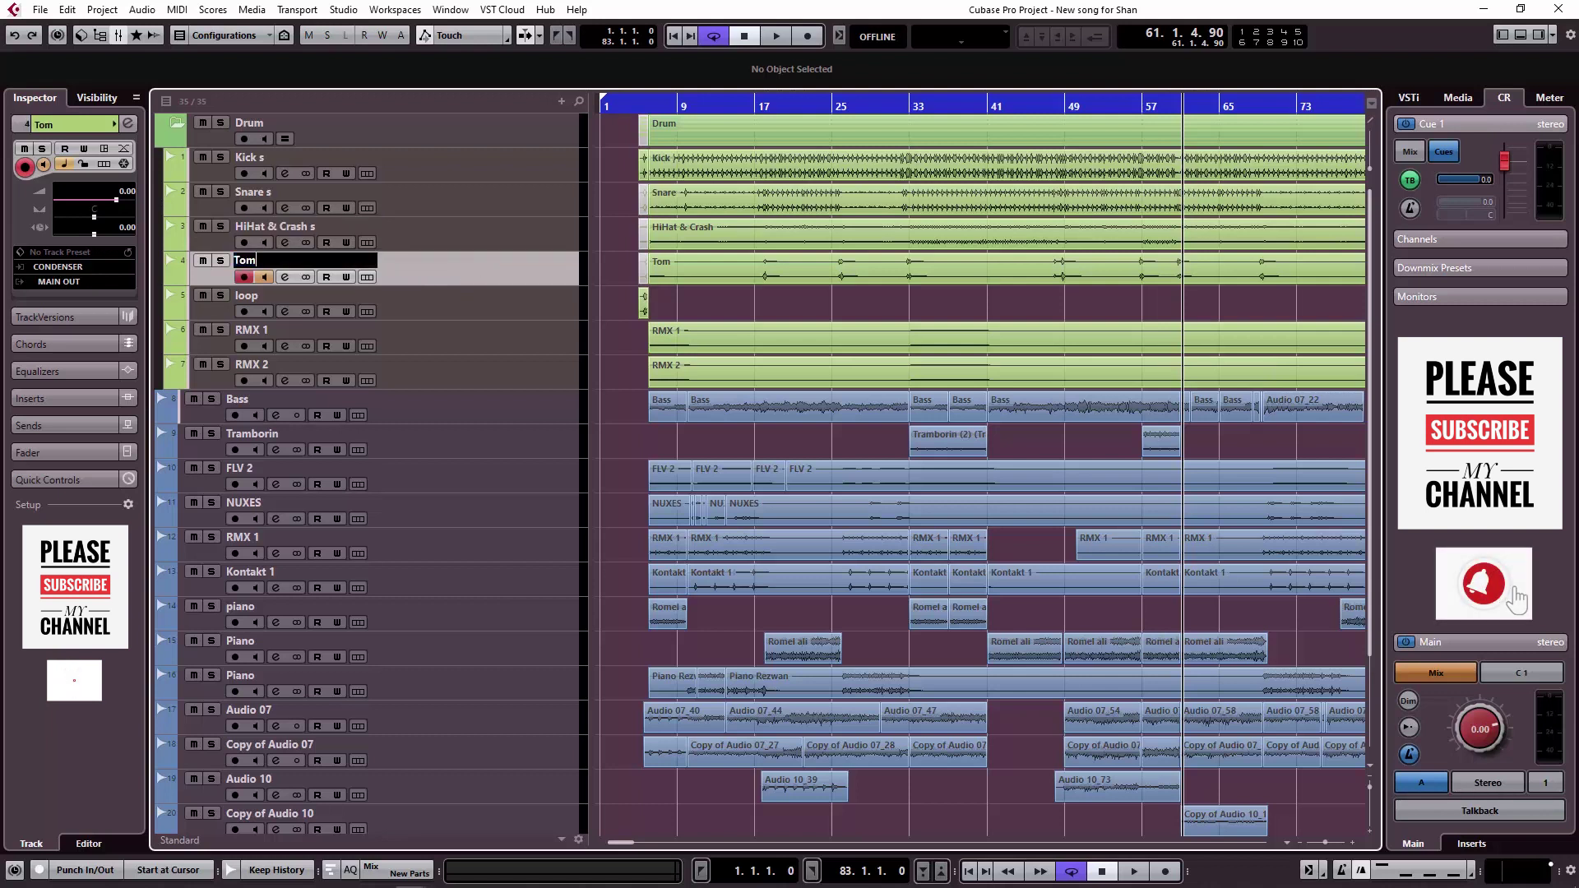
pyautogui.write('s')
pyautogui.doubleClick(315, 297)
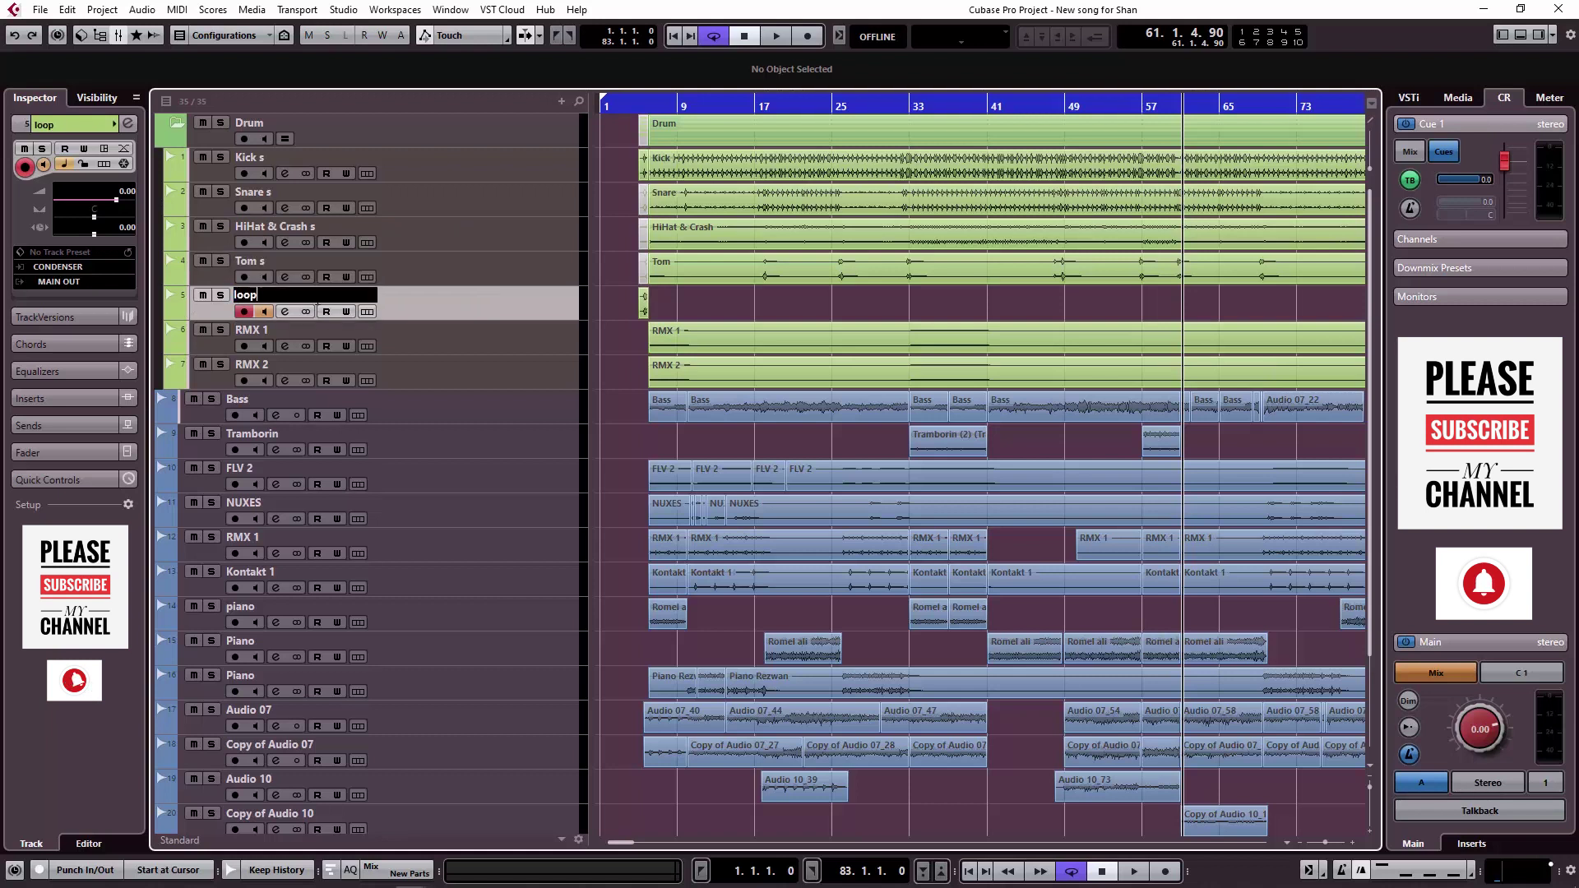
pyautogui.write('s')
pyautogui.doubleClick(311, 332)
pyautogui.write('s')
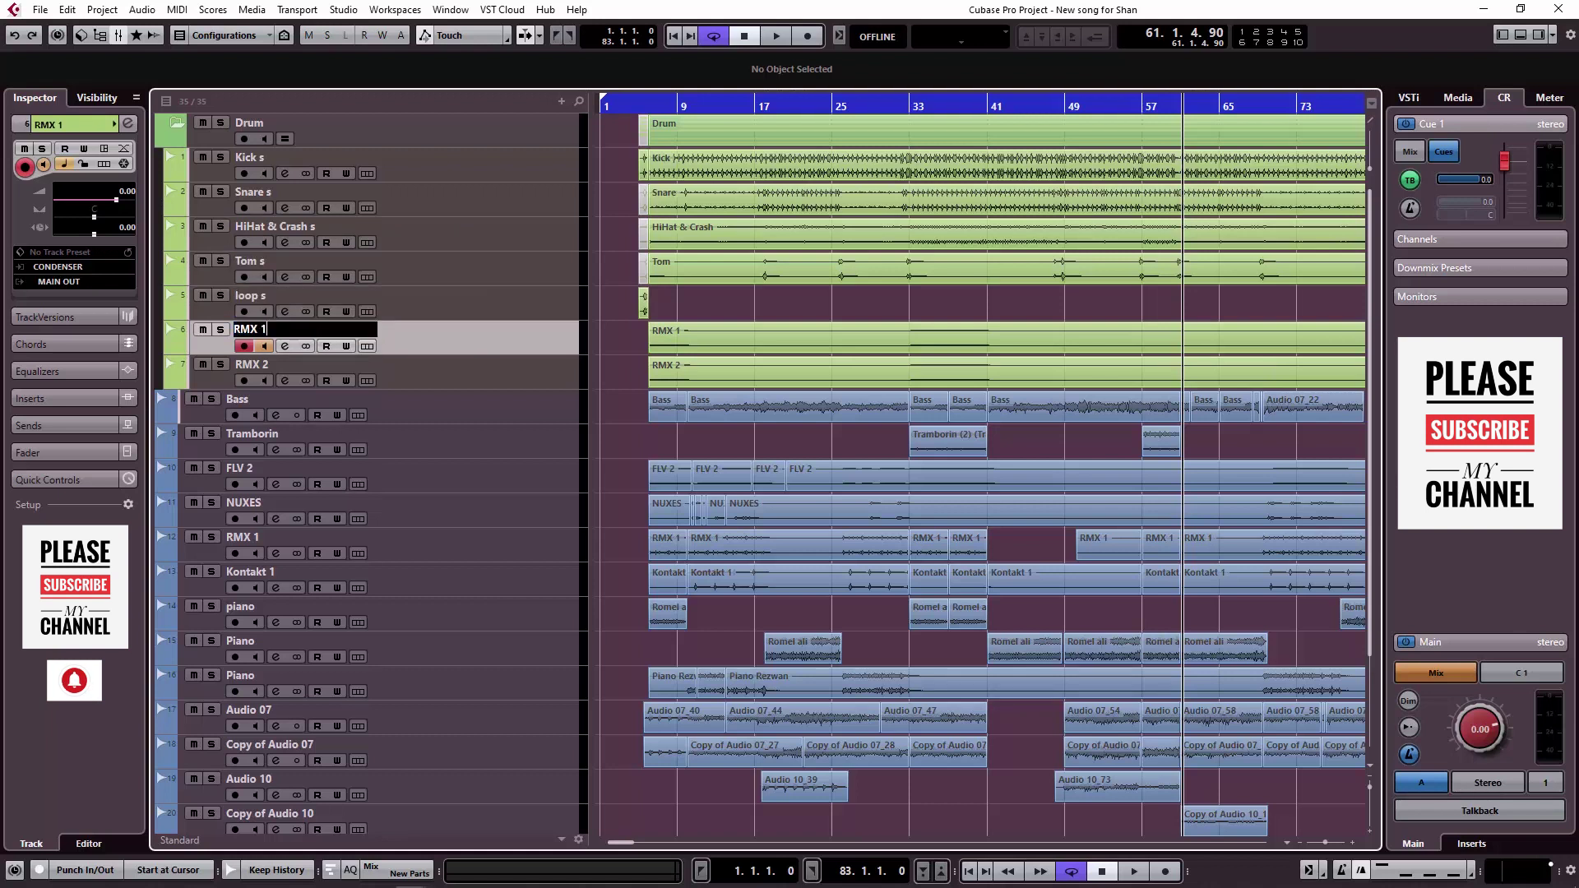
pyautogui.doubleClick(308, 366)
pyautogui.write('s')
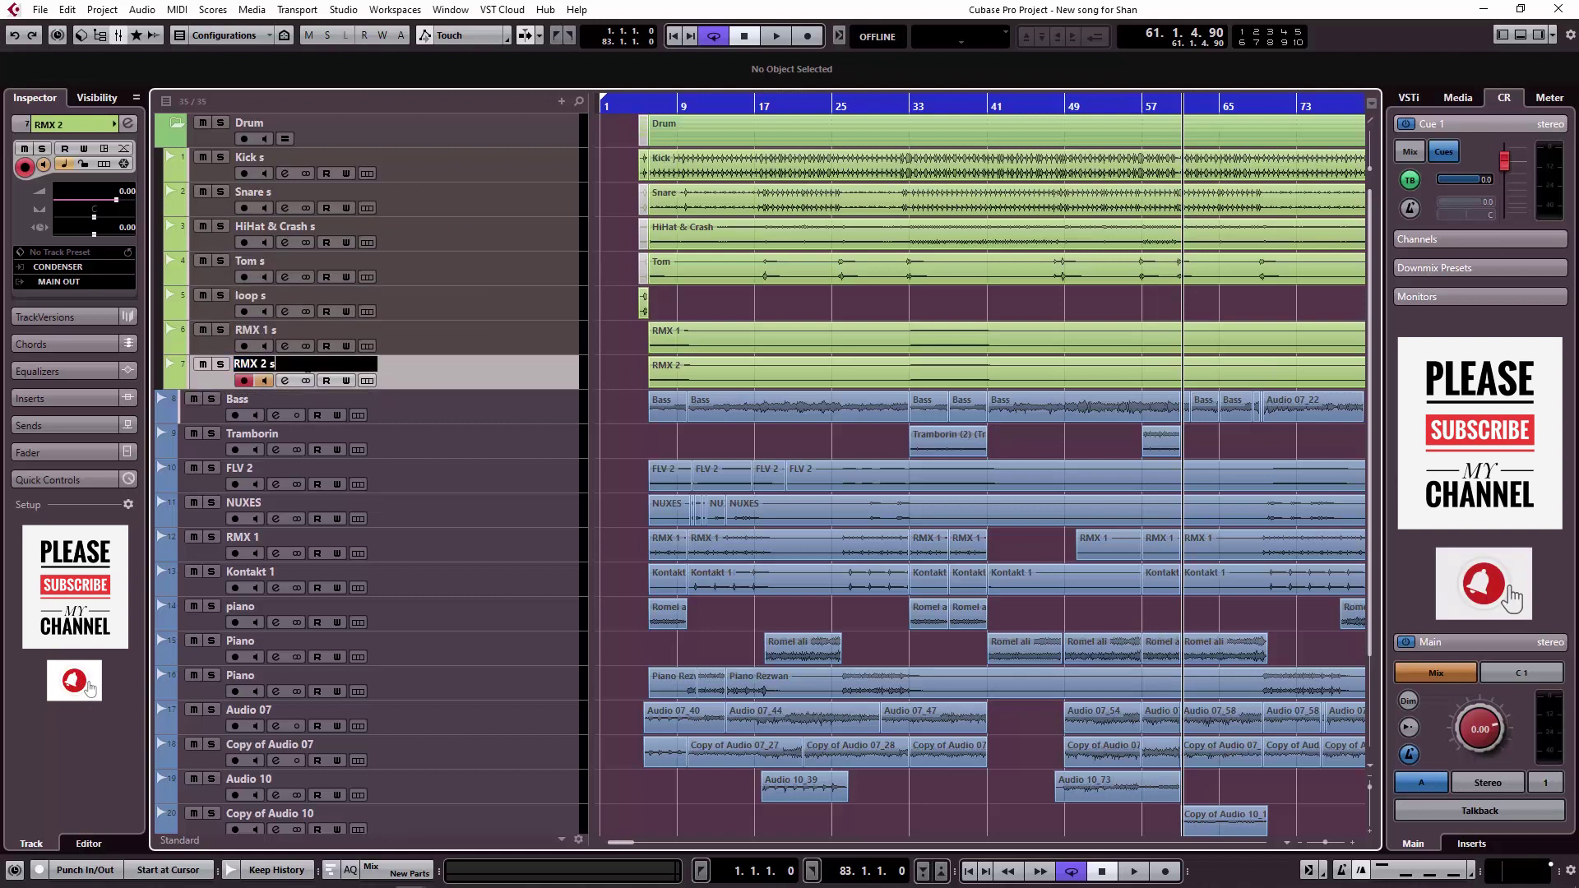
pyautogui.doubleClick(303, 406)
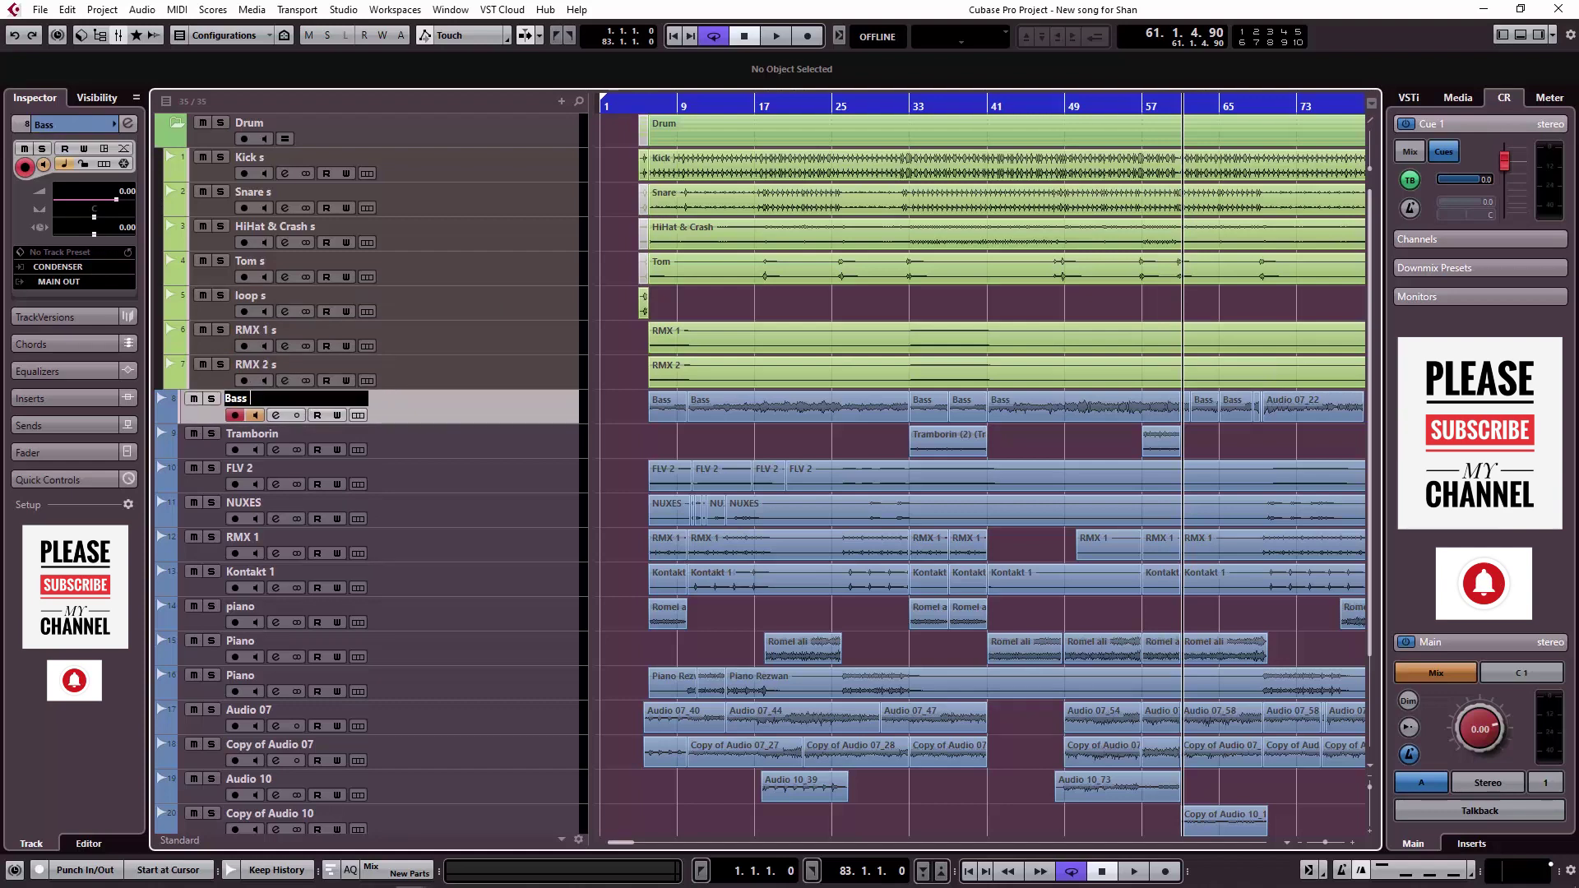
pyautogui.write('m')
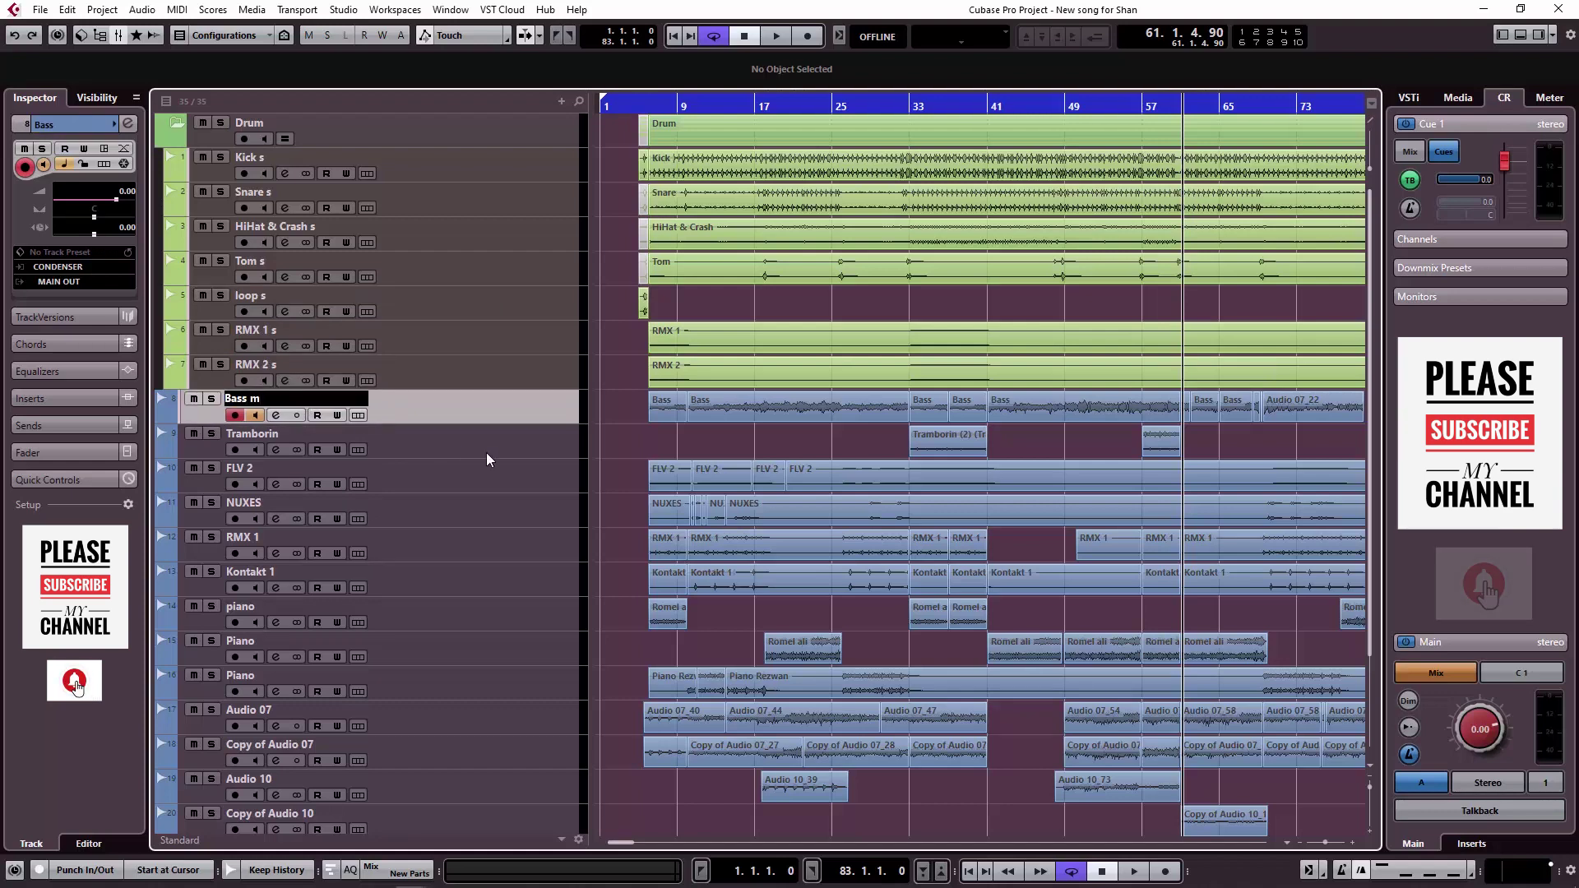
pyautogui.doubleClick(310, 436)
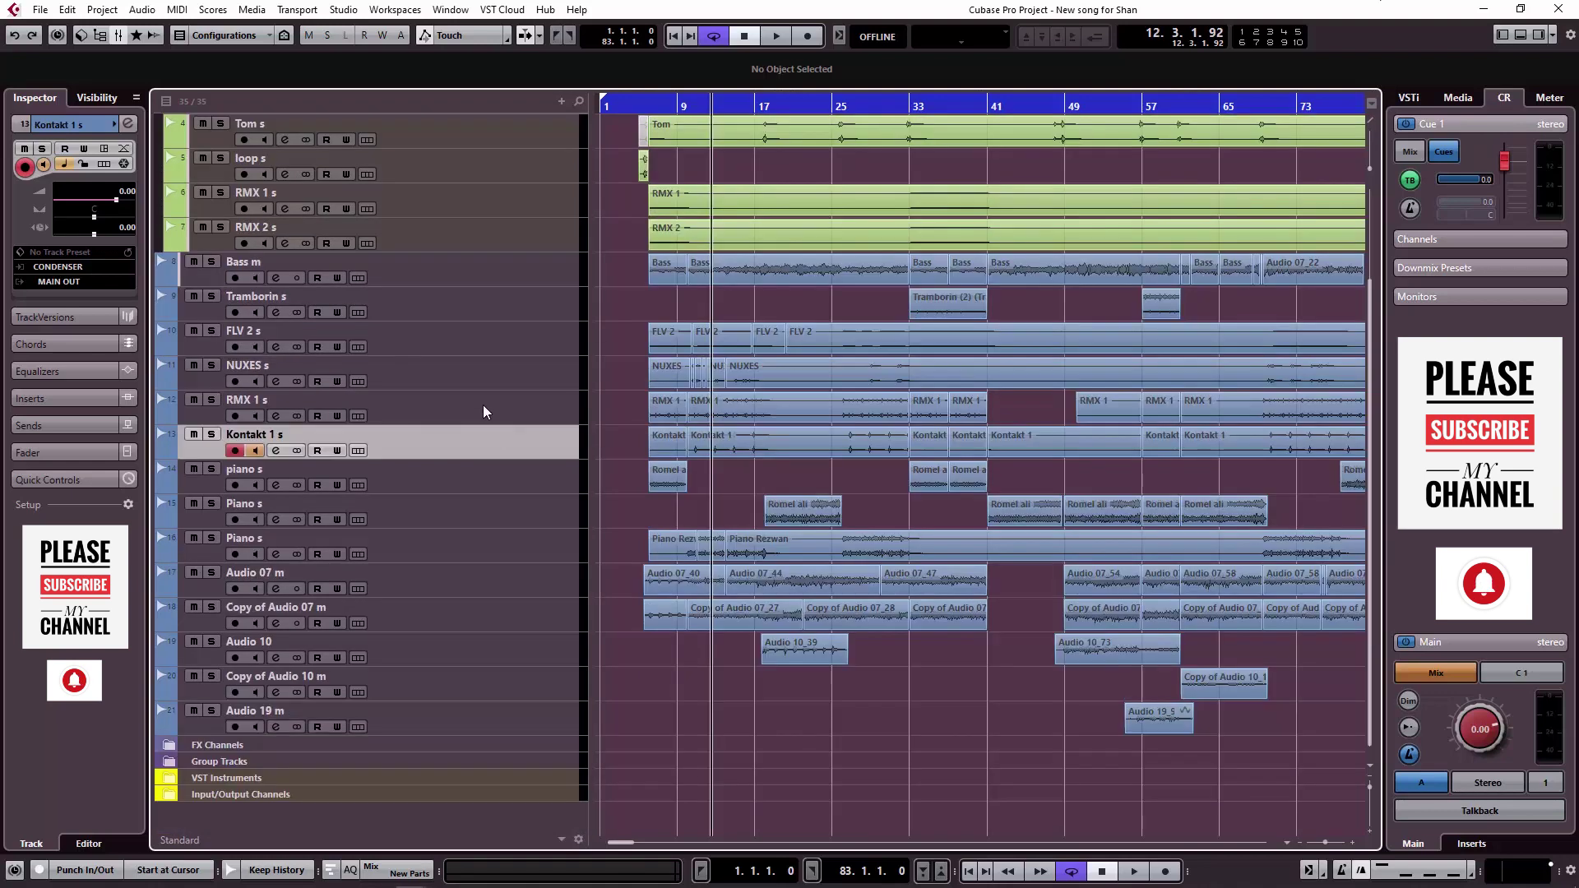
pyautogui.press('g')
pyautogui.press('g')
pyautogui.press('g')
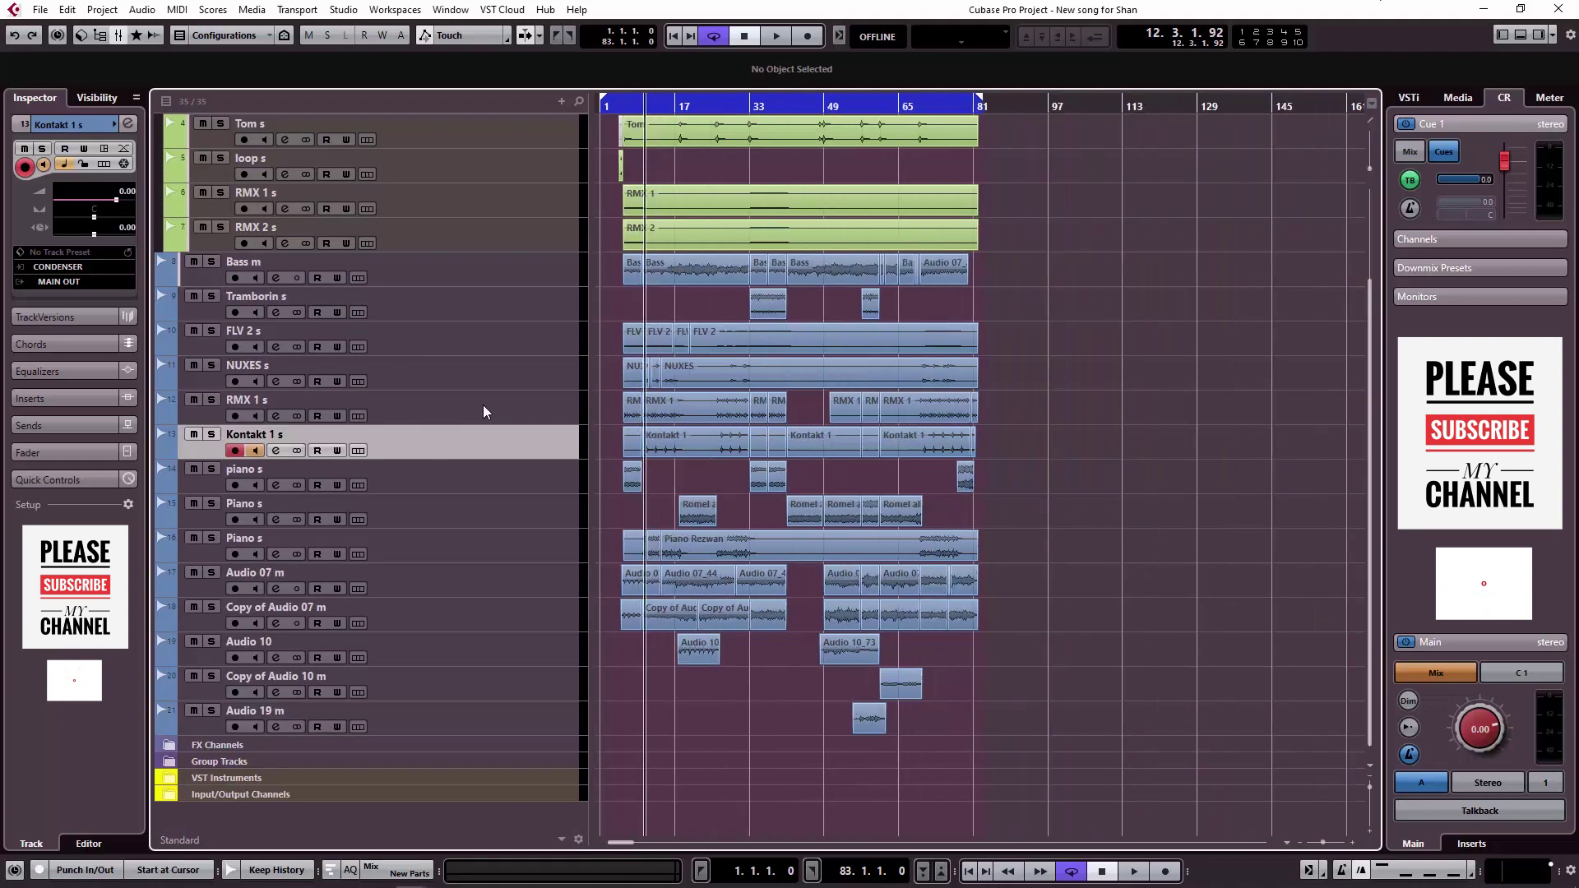
# - Disarm recording on the Kontakt 1 s track
pyautogui.click(233, 450)
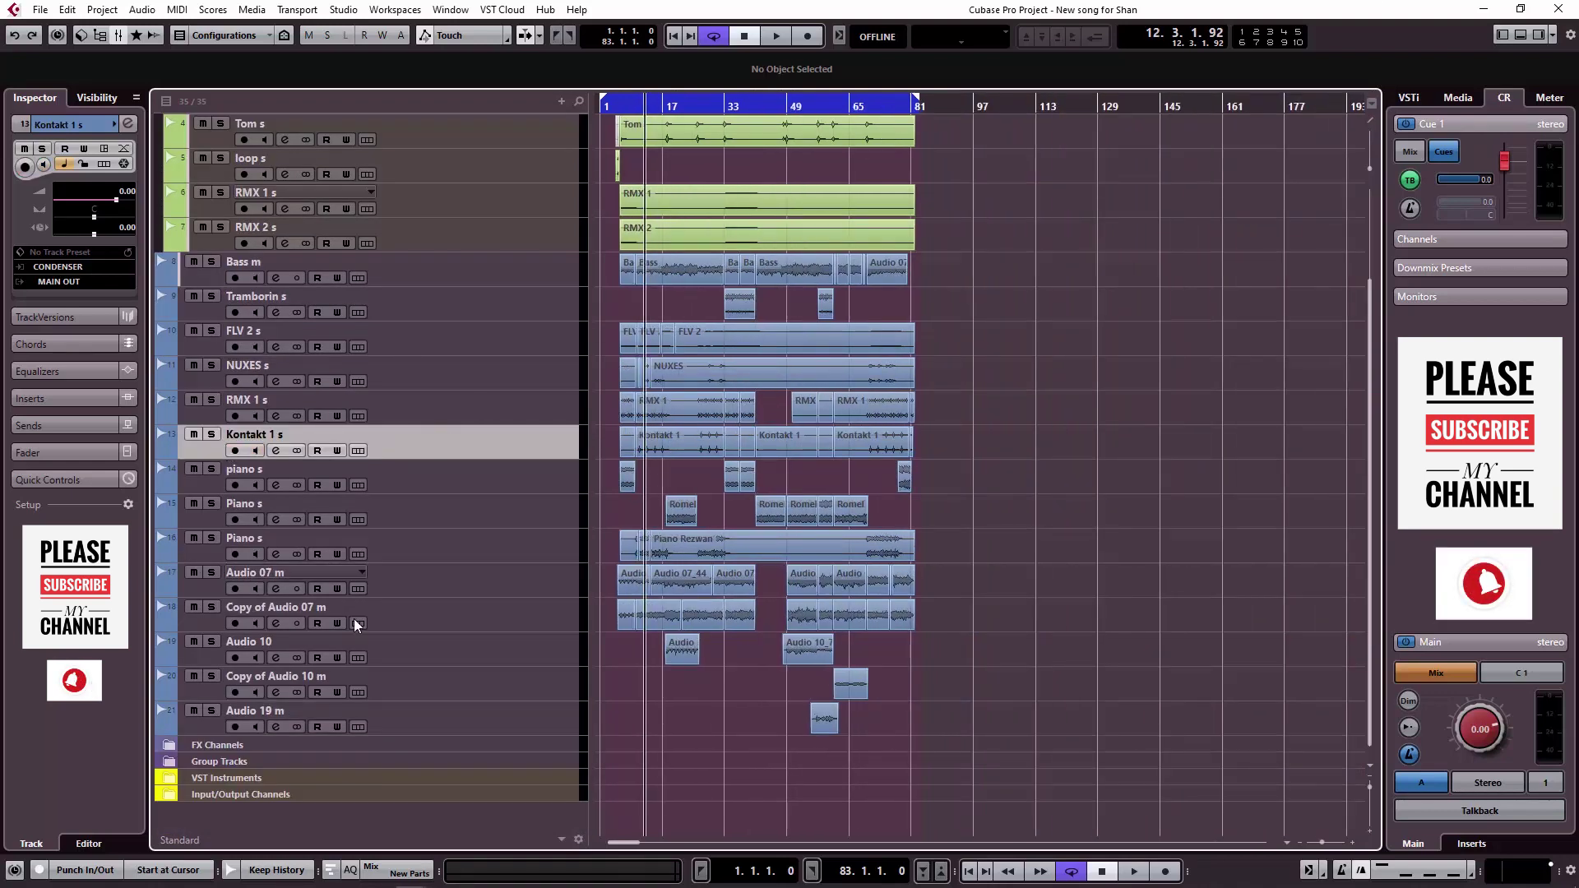
pyautogui.scroll(4, 477, 586)
pyautogui.scroll(-4, 467, 371)
pyautogui.scroll(4, 538, 416)
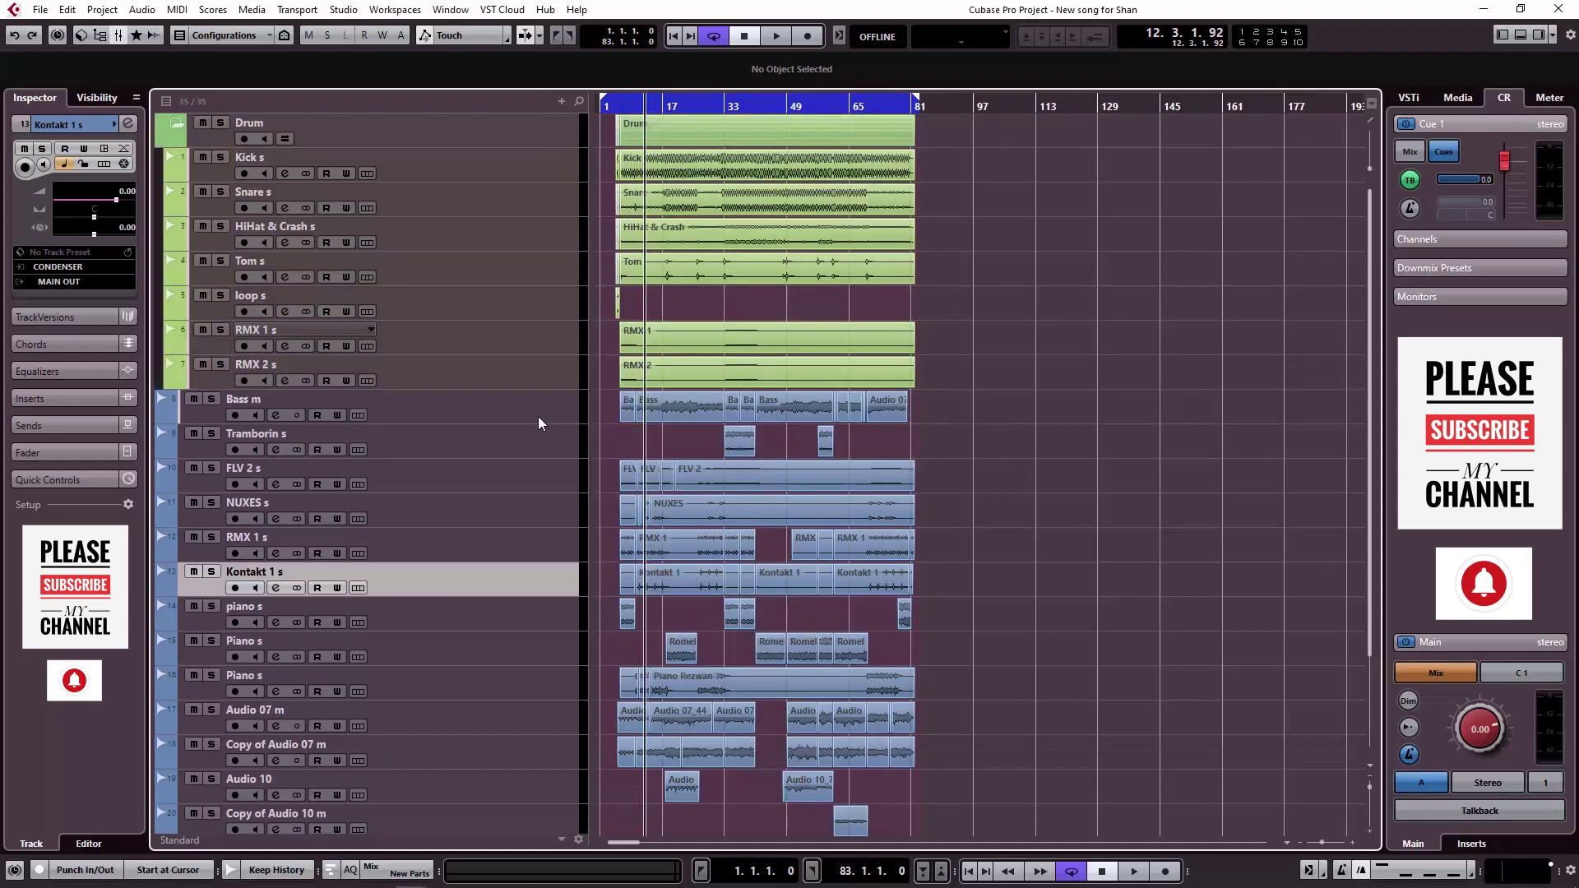
pyautogui.scroll(-4, 283, 449)
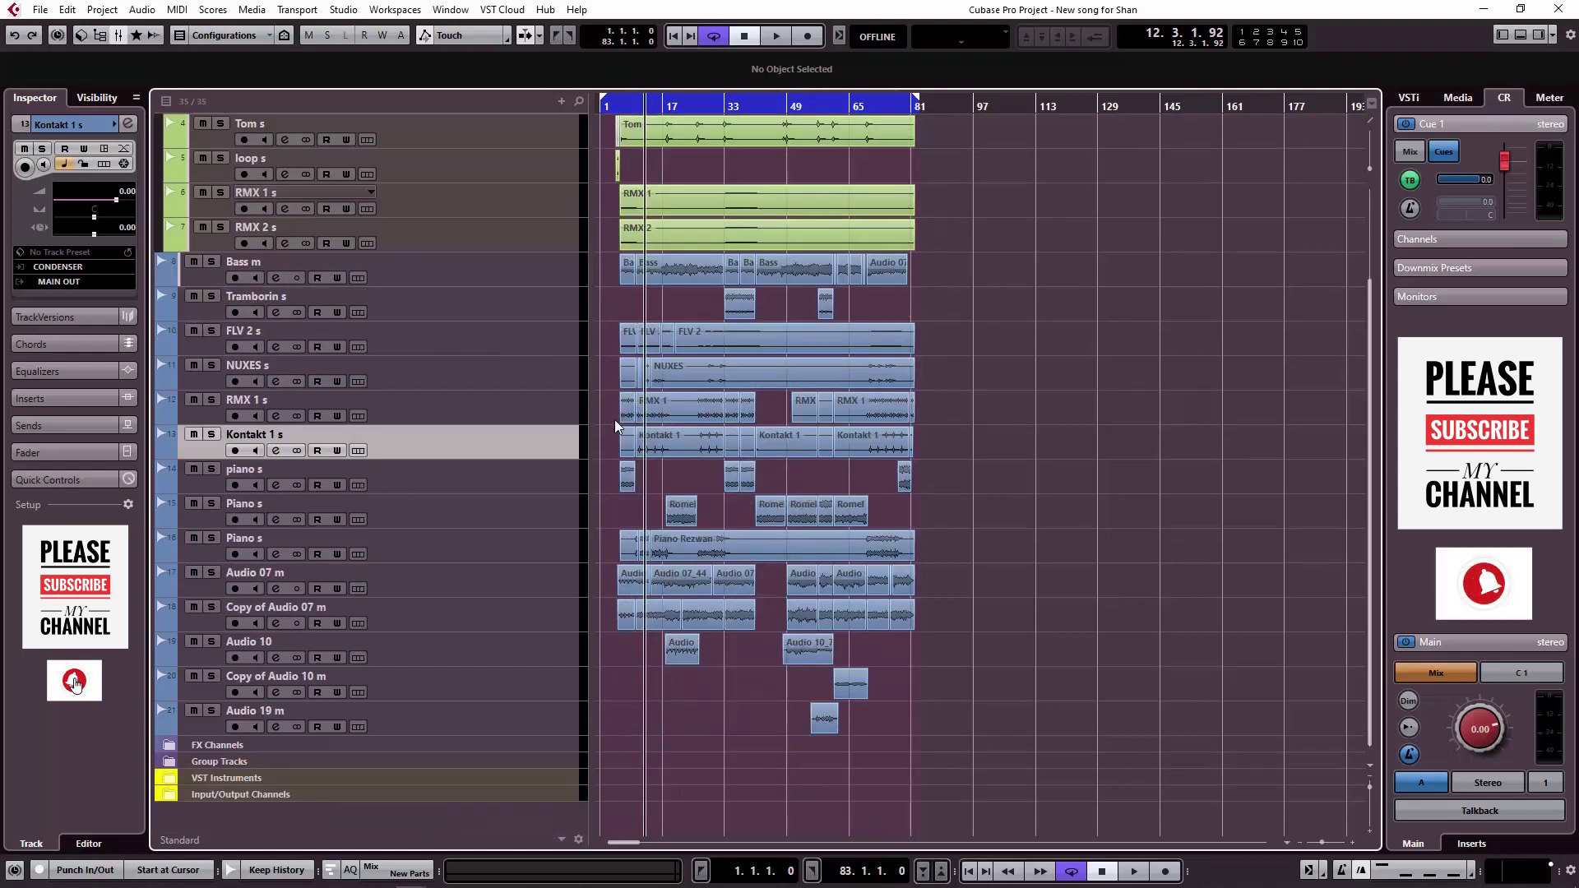
pyautogui.scroll(4, 910, 403)
# - Set the playhead near bar 56 and start playback
pyautogui.click(798, 112)
pyautogui.scroll(-4, 957, 385)
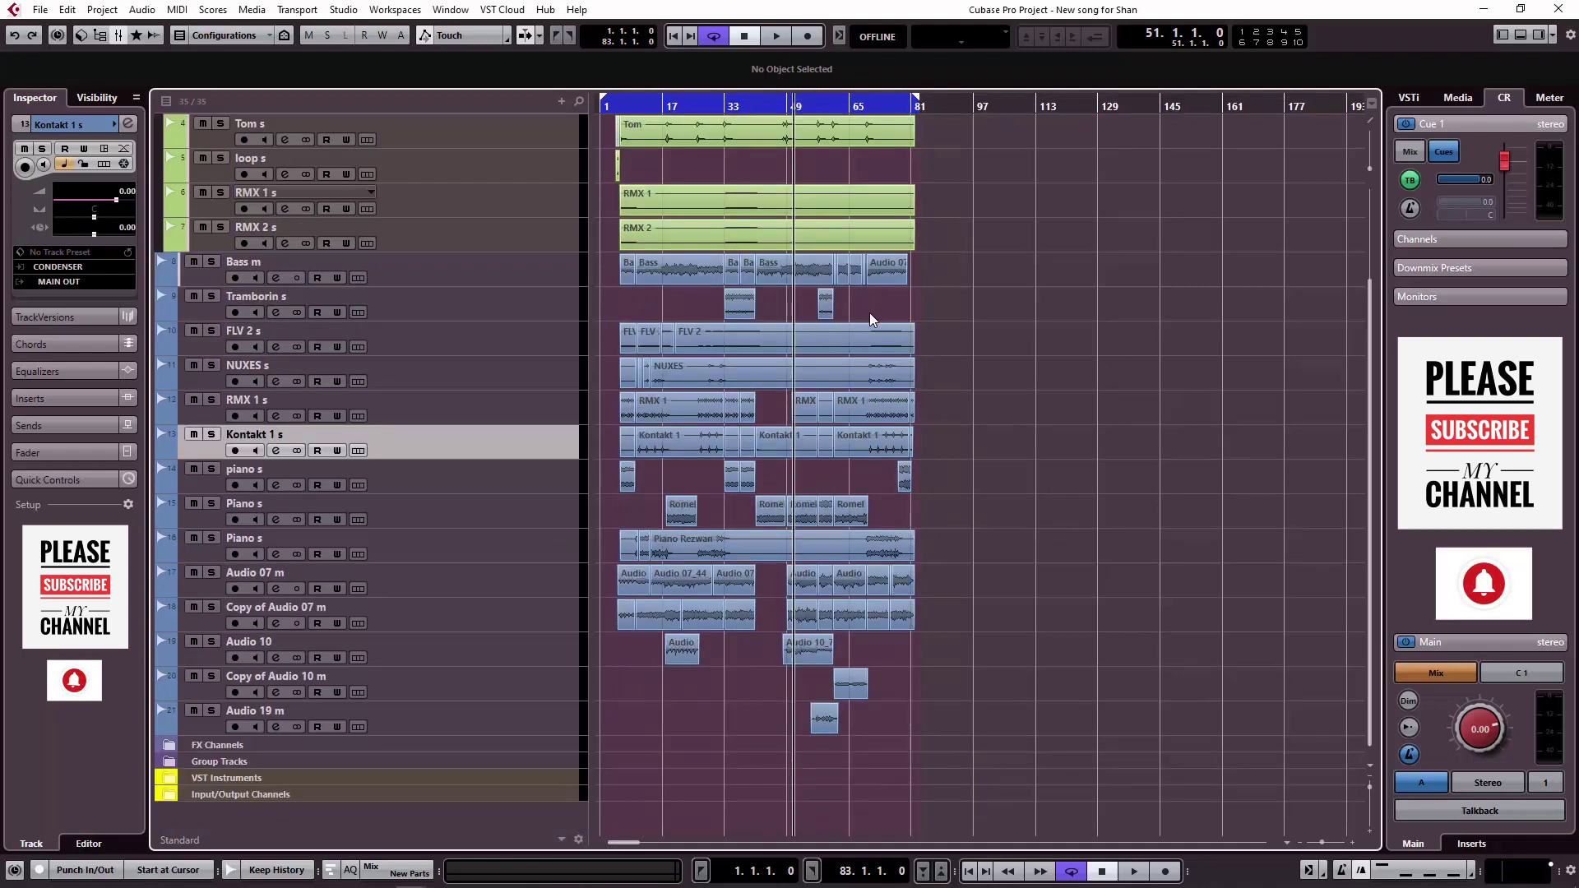
pyautogui.click(825, 152)
pyautogui.scroll(5, 817, 136)
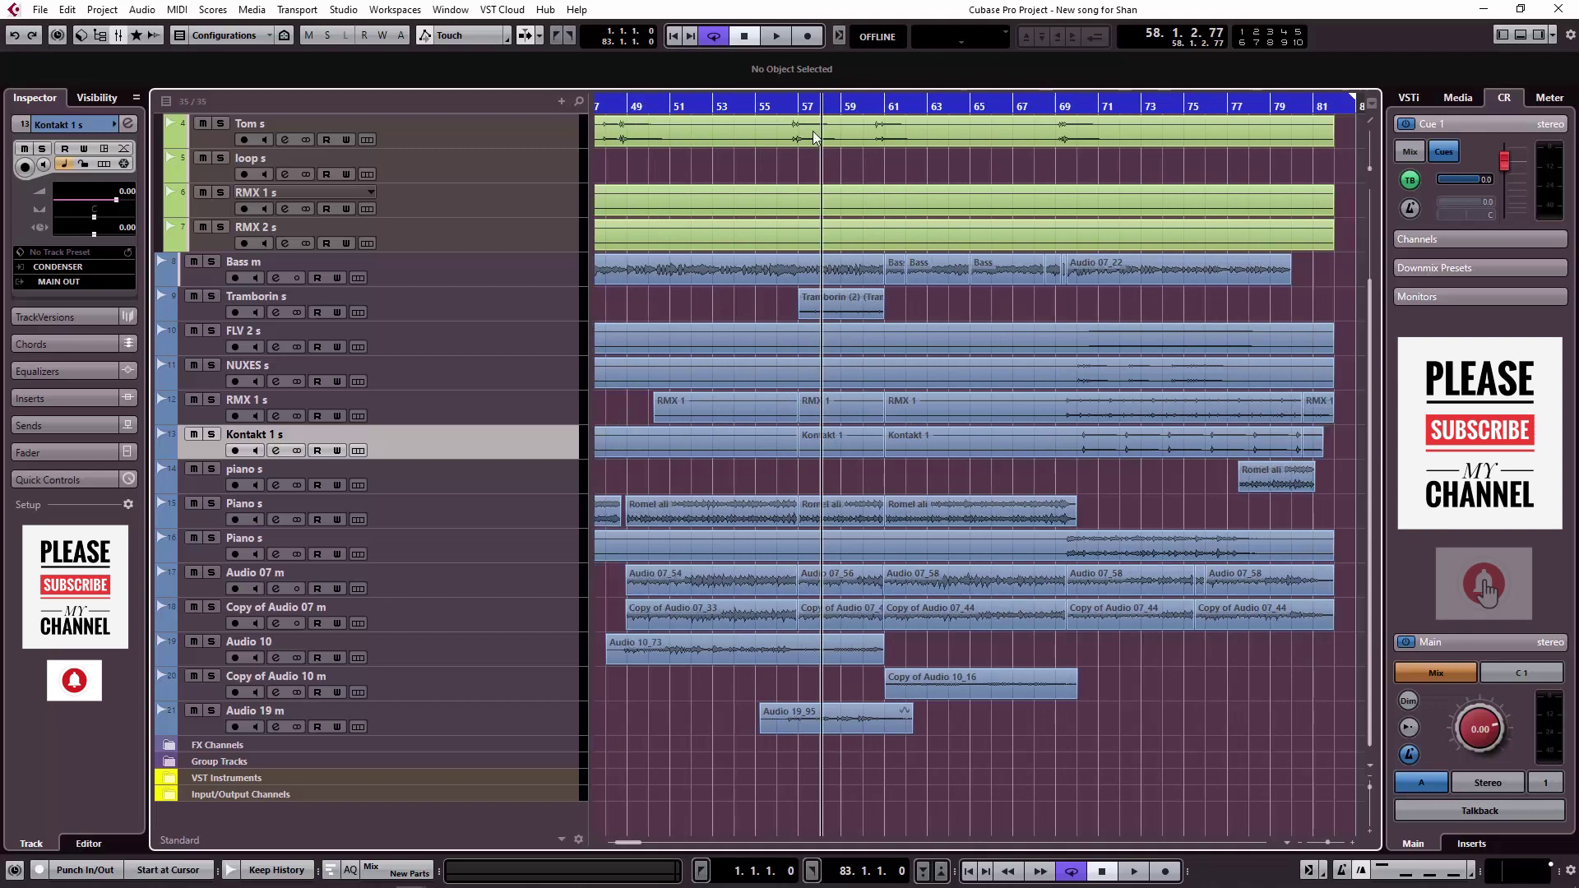
pyautogui.click(778, 116)
pyautogui.scroll(-1, 789, 148)
pyautogui.press('space')
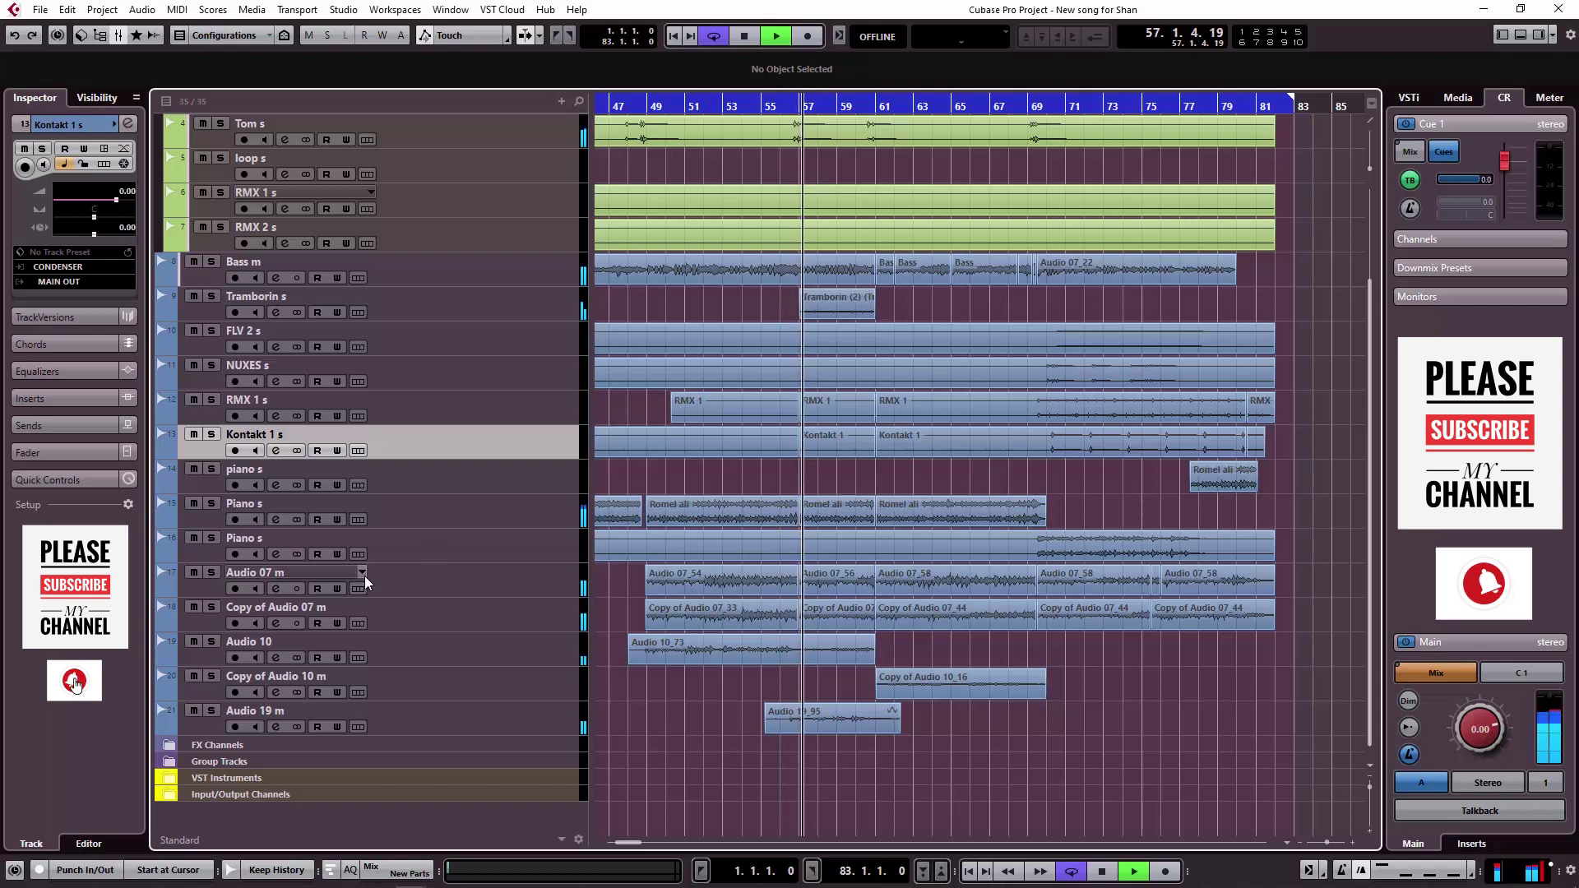
# - Solo Audio 19 m, replay it from bar 56 with the track enlarged, then stop
pyautogui.click(211, 712)
pyautogui.click(787, 105)
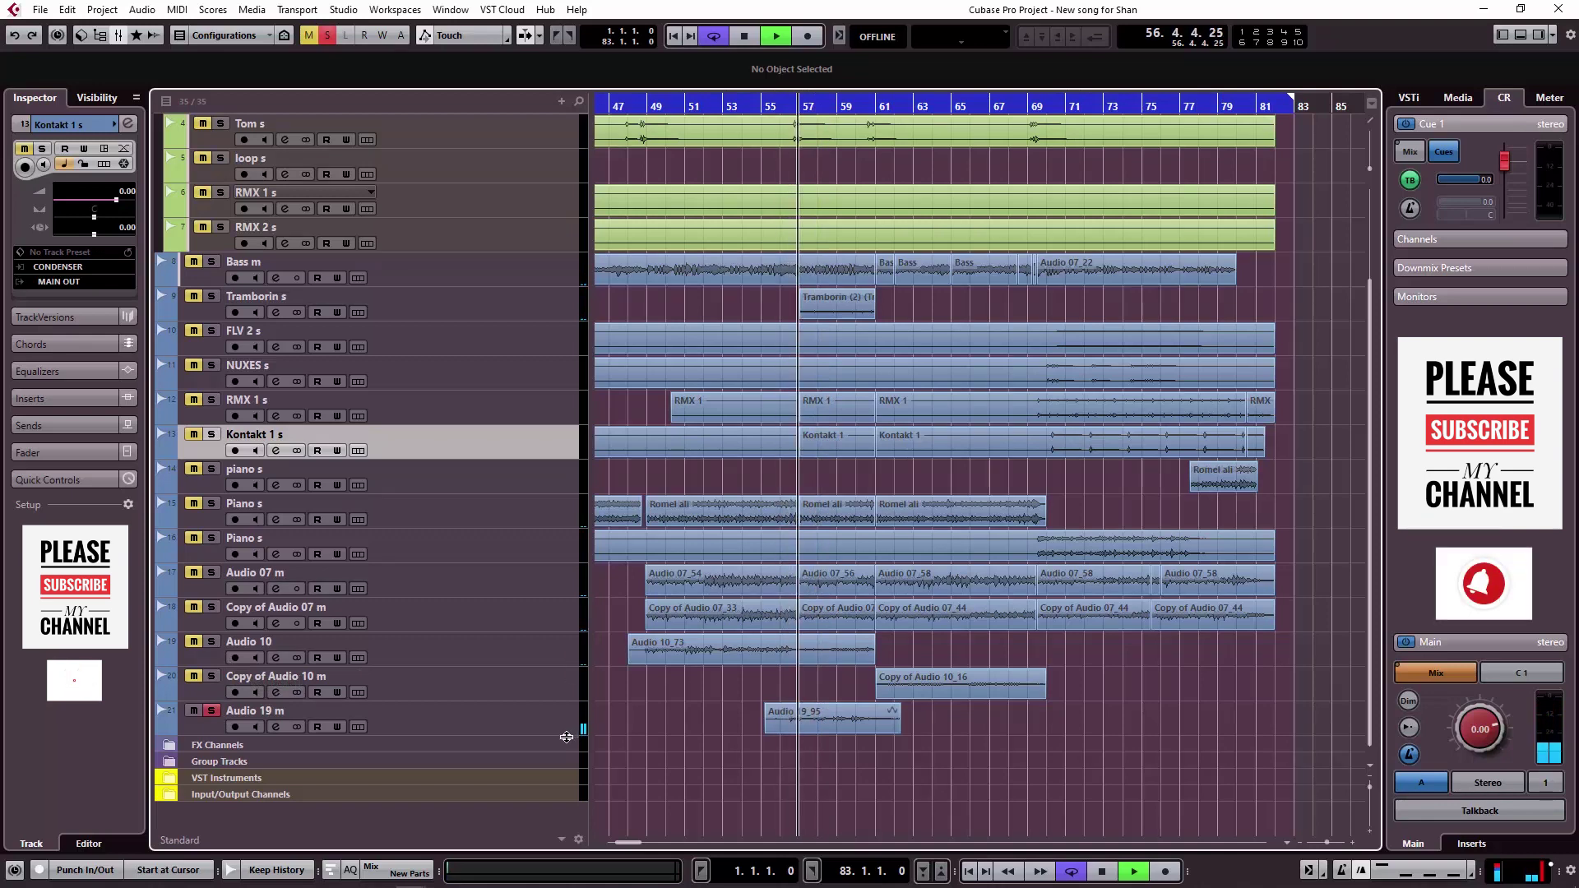
pyautogui.moveTo(566, 735); pyautogui.dragTo(571, 785)
pyautogui.scroll(3, 577, 772)
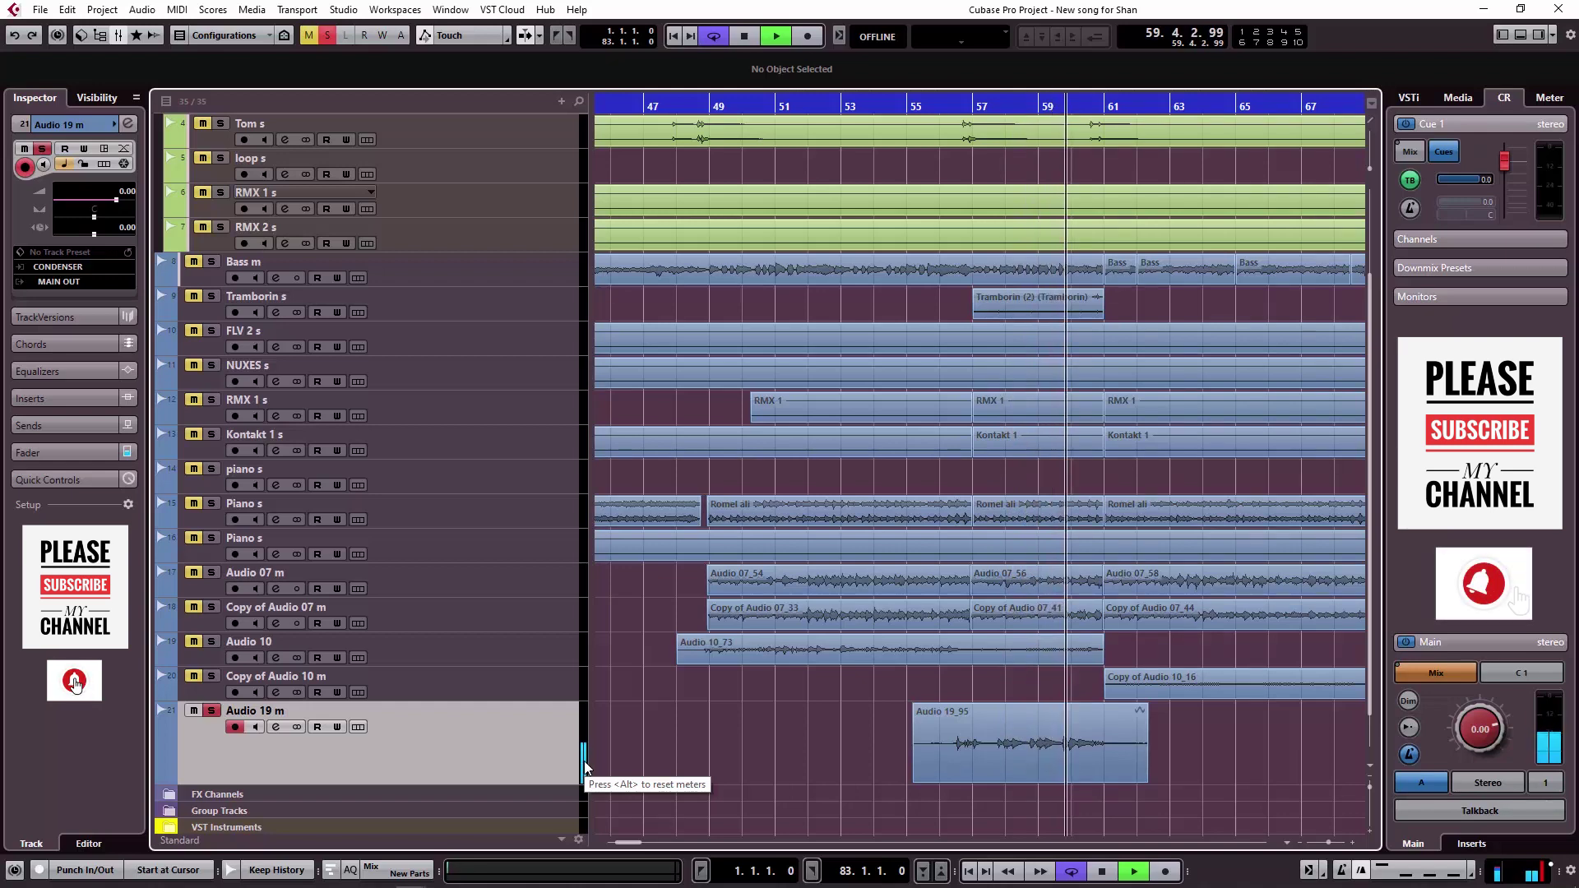
pyautogui.press('space')
# - Clear Audio 19 m's solo, record-arm and mute, and zoom out over the song
pyautogui.click(233, 726)
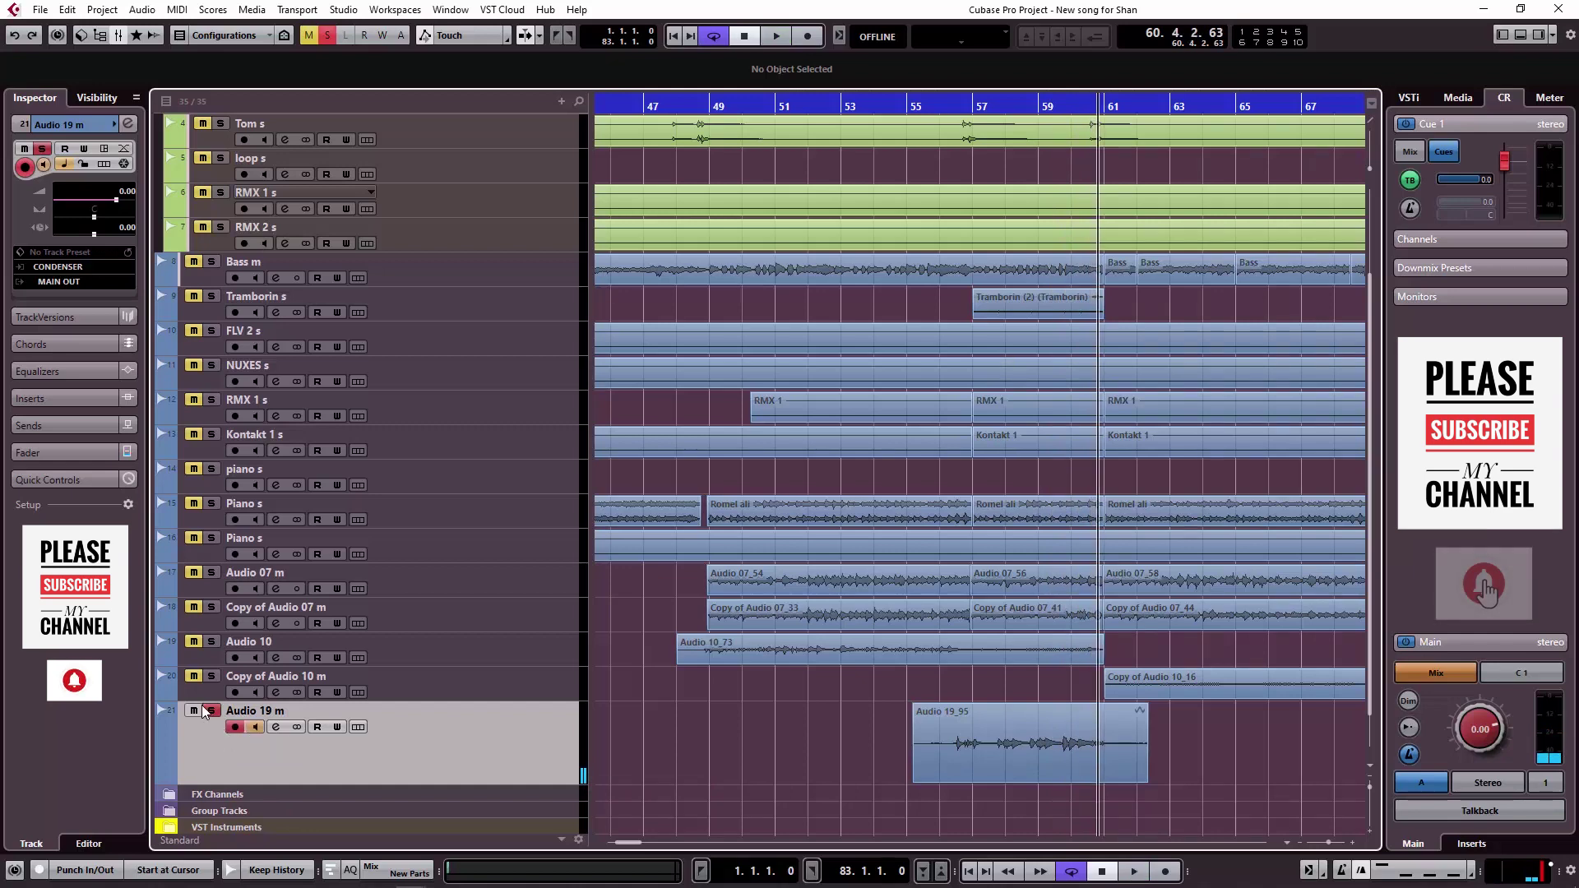
pyautogui.click(235, 724)
pyautogui.click(194, 710)
pyautogui.press('g')
pyautogui.press('g')
pyautogui.press('g')
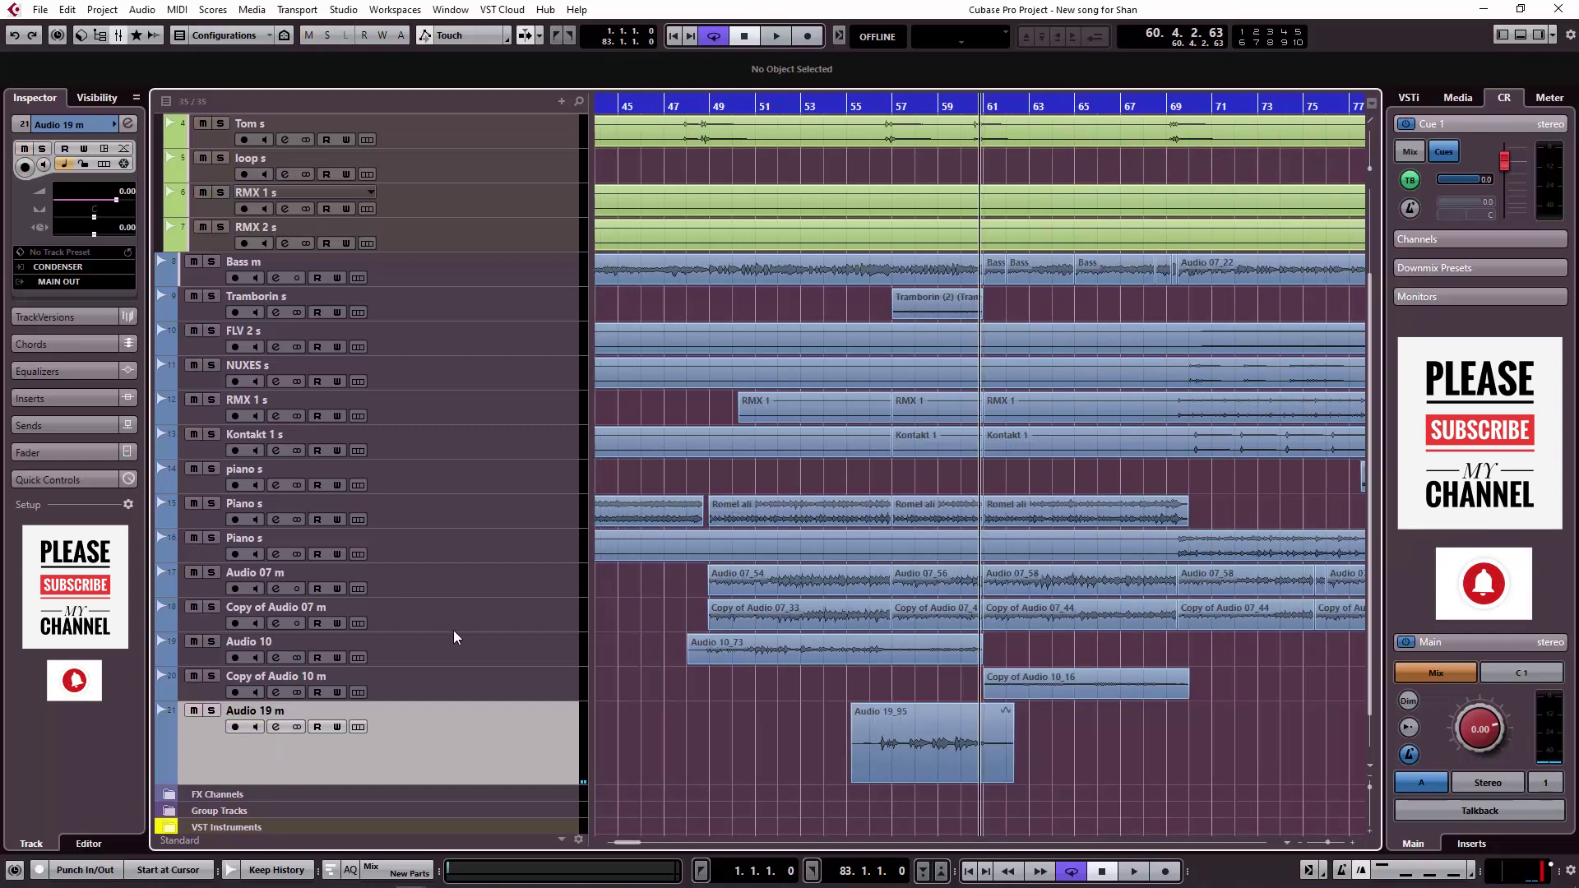
pyautogui.scroll(3, 460, 634)
pyautogui.press('g')
pyautogui.press('g')
pyautogui.press('g')
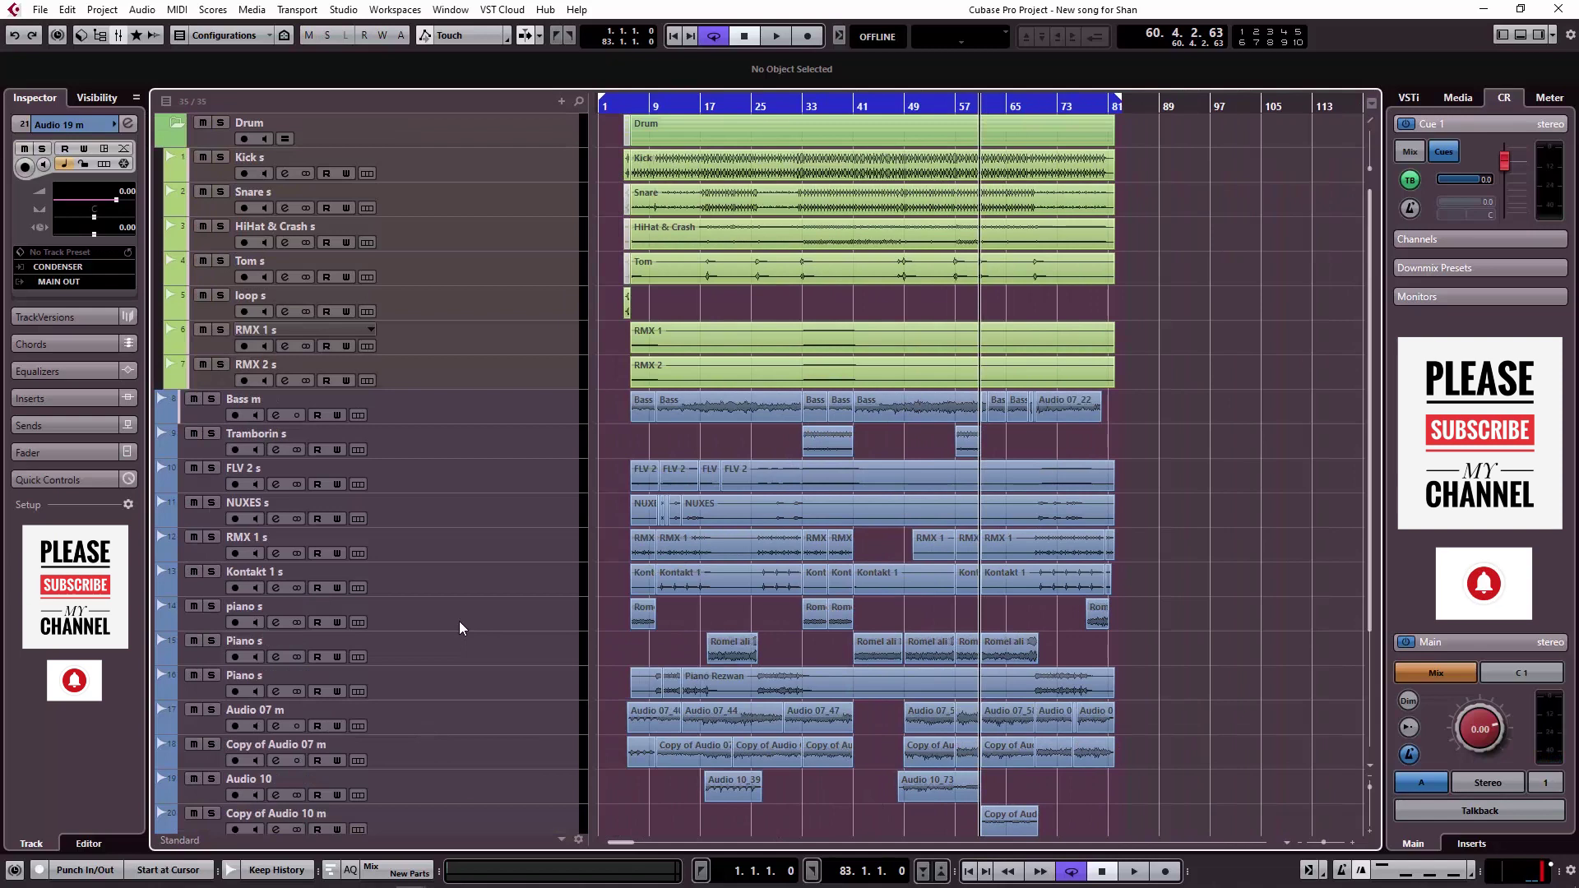
pyautogui.press('h')
pyautogui.press('h')
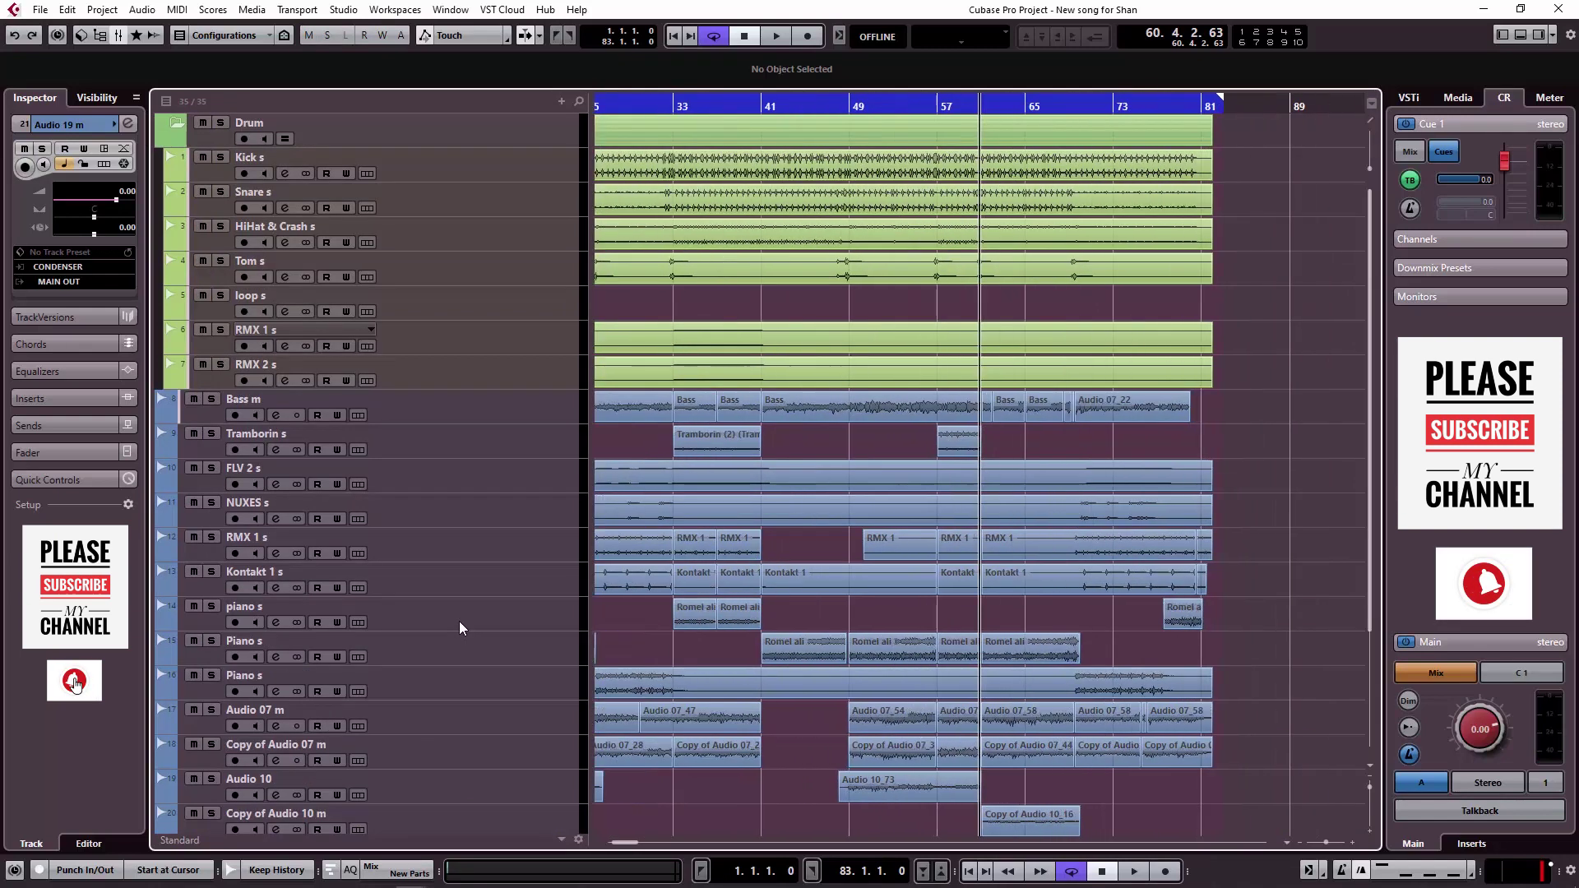
pyautogui.moveTo(633, 835); pyautogui.dragTo(580, 814)
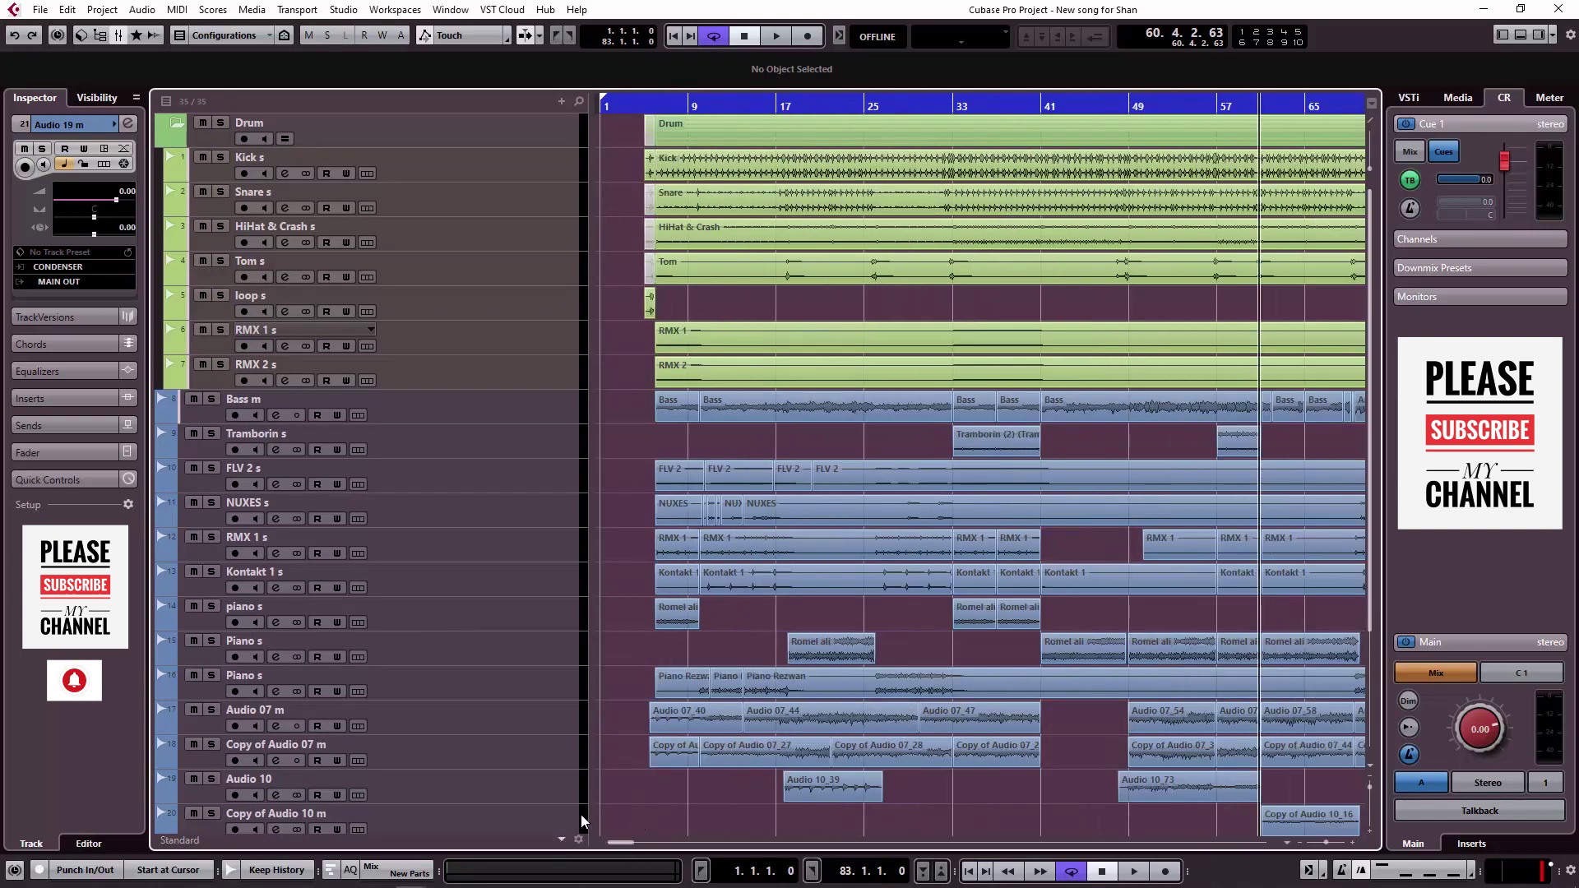
pyautogui.press('g')
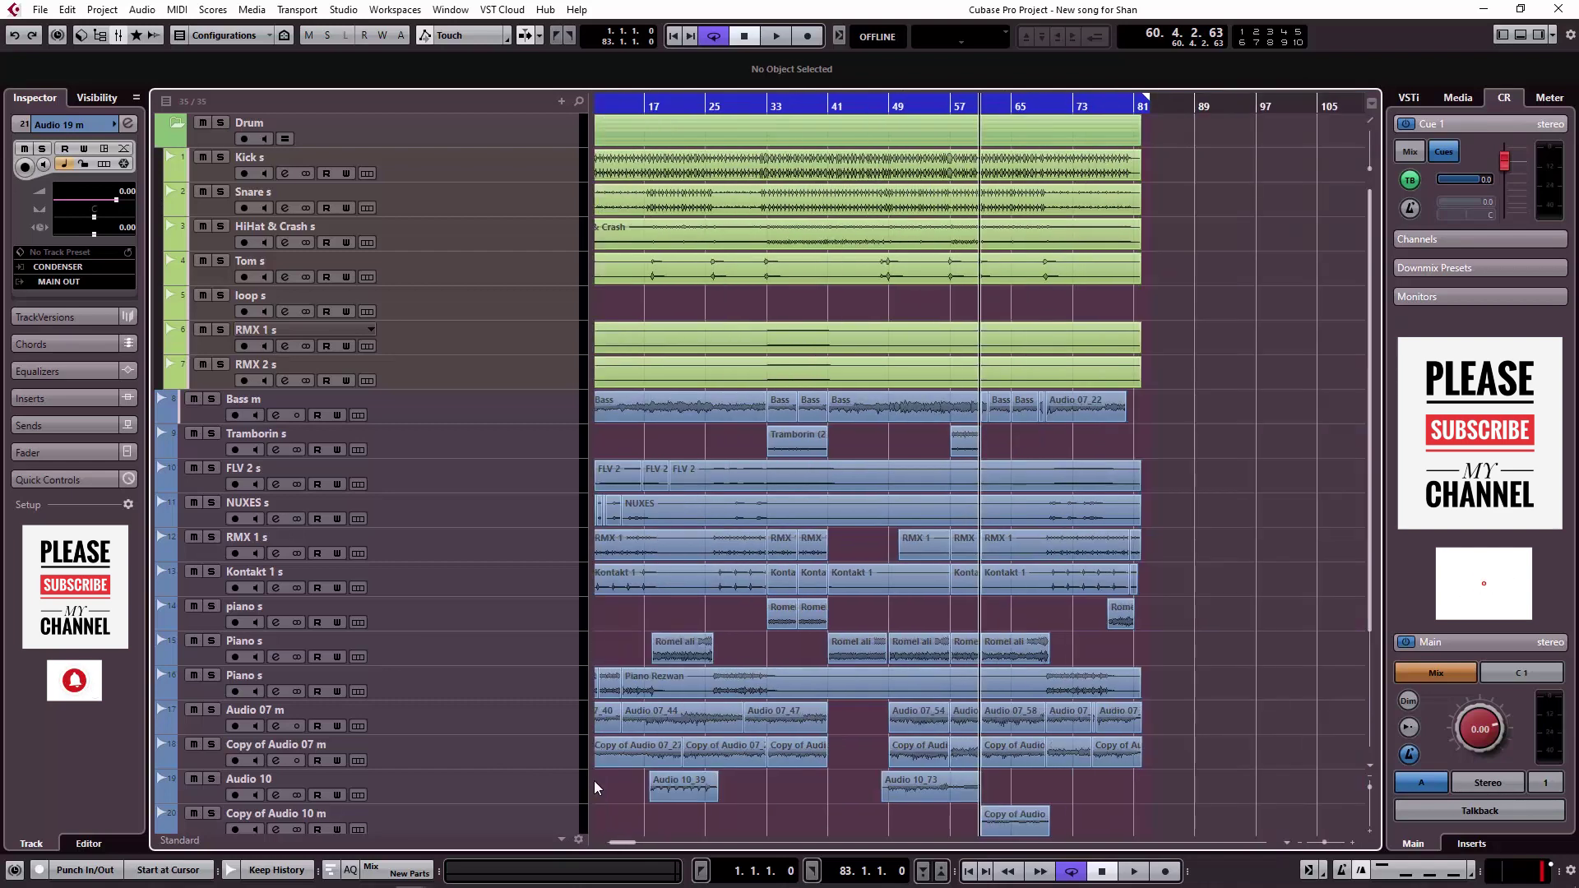
# - Open the Audio Mixdown export in channel batch mode and untick MAIN OUT
pyautogui.click(41, 10)
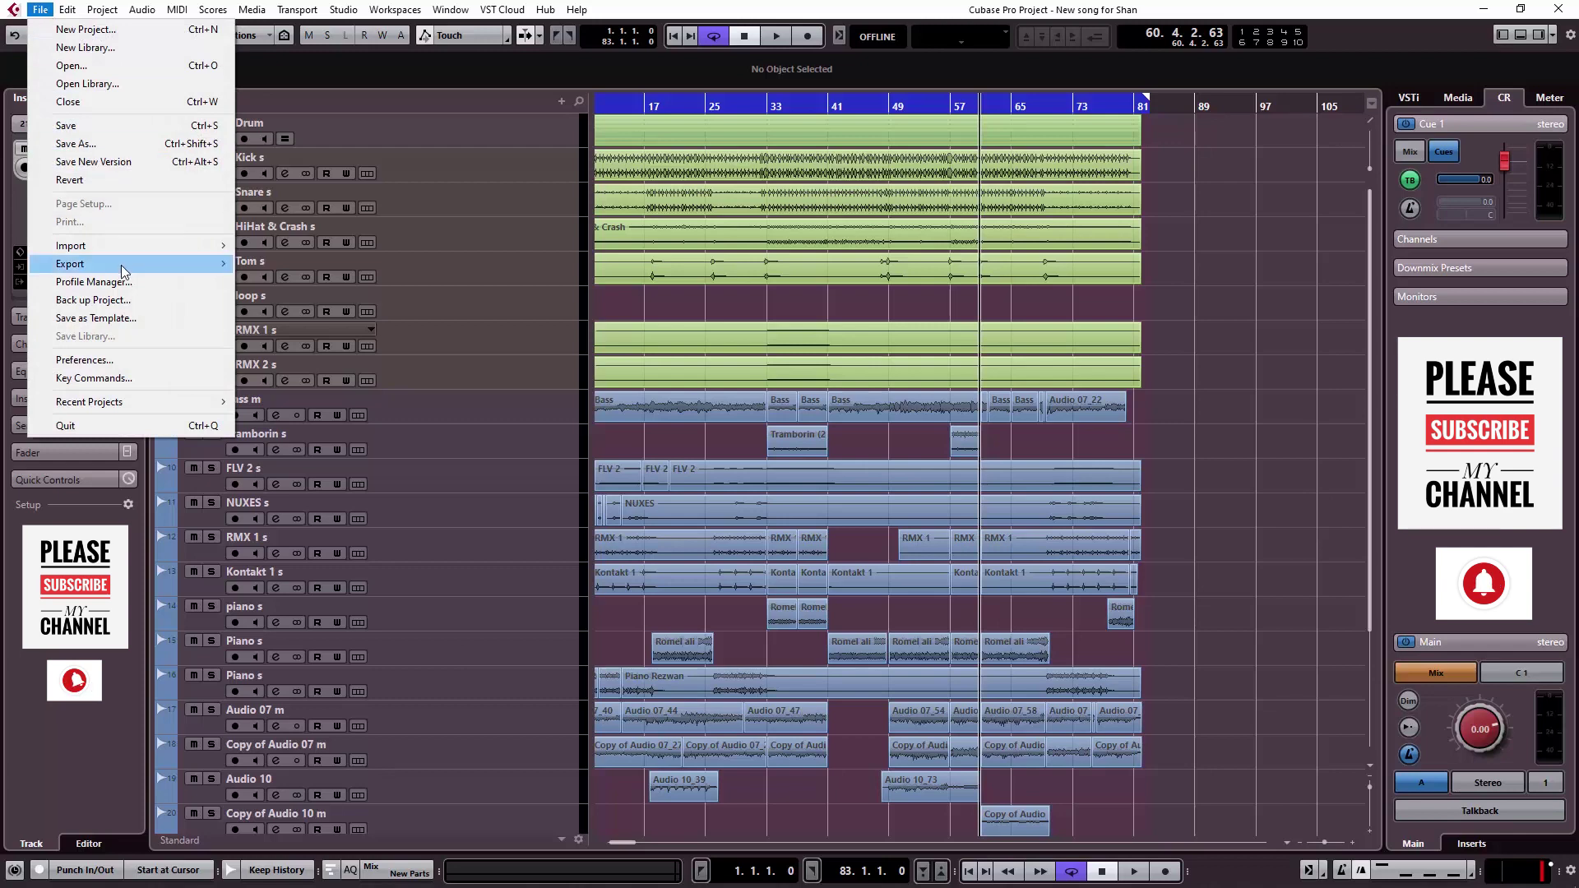
pyautogui.moveTo(119, 268)
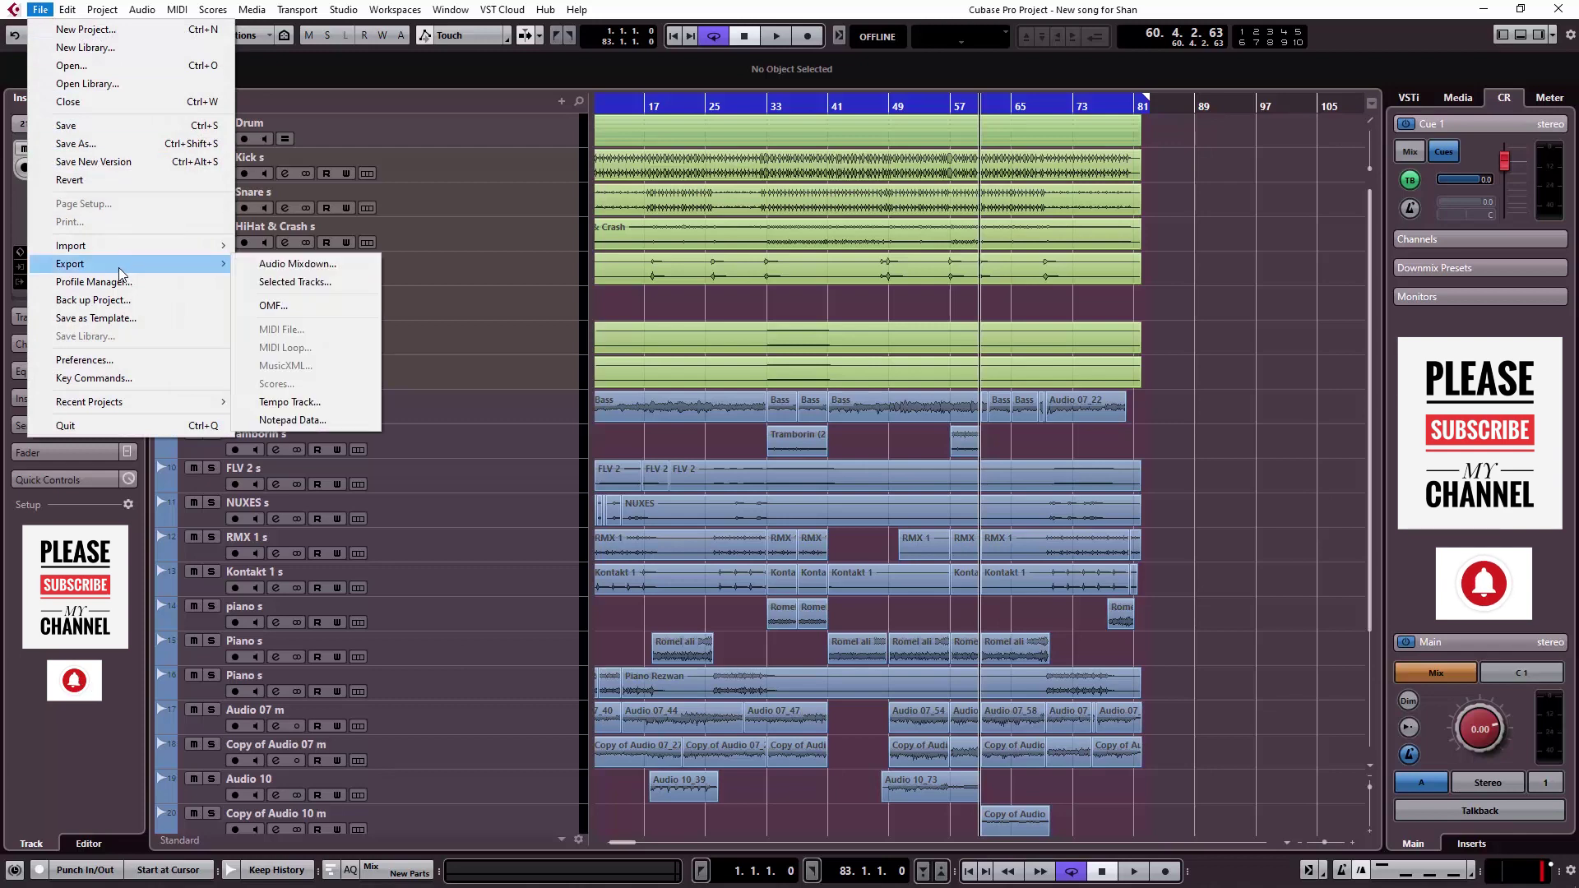
pyautogui.click(334, 265)
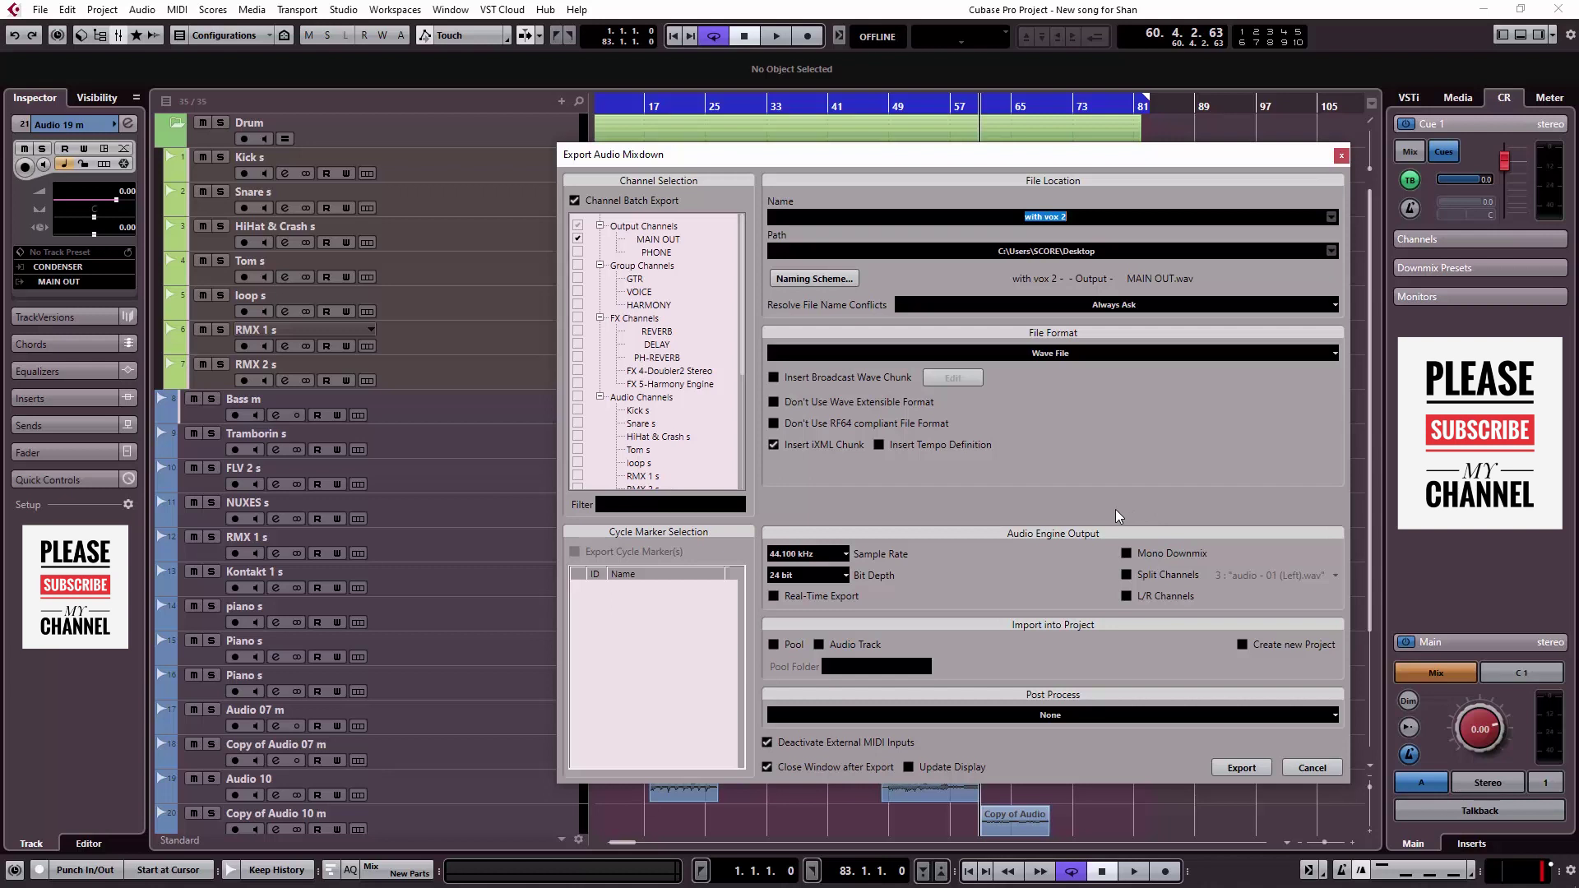
pyautogui.click(578, 239)
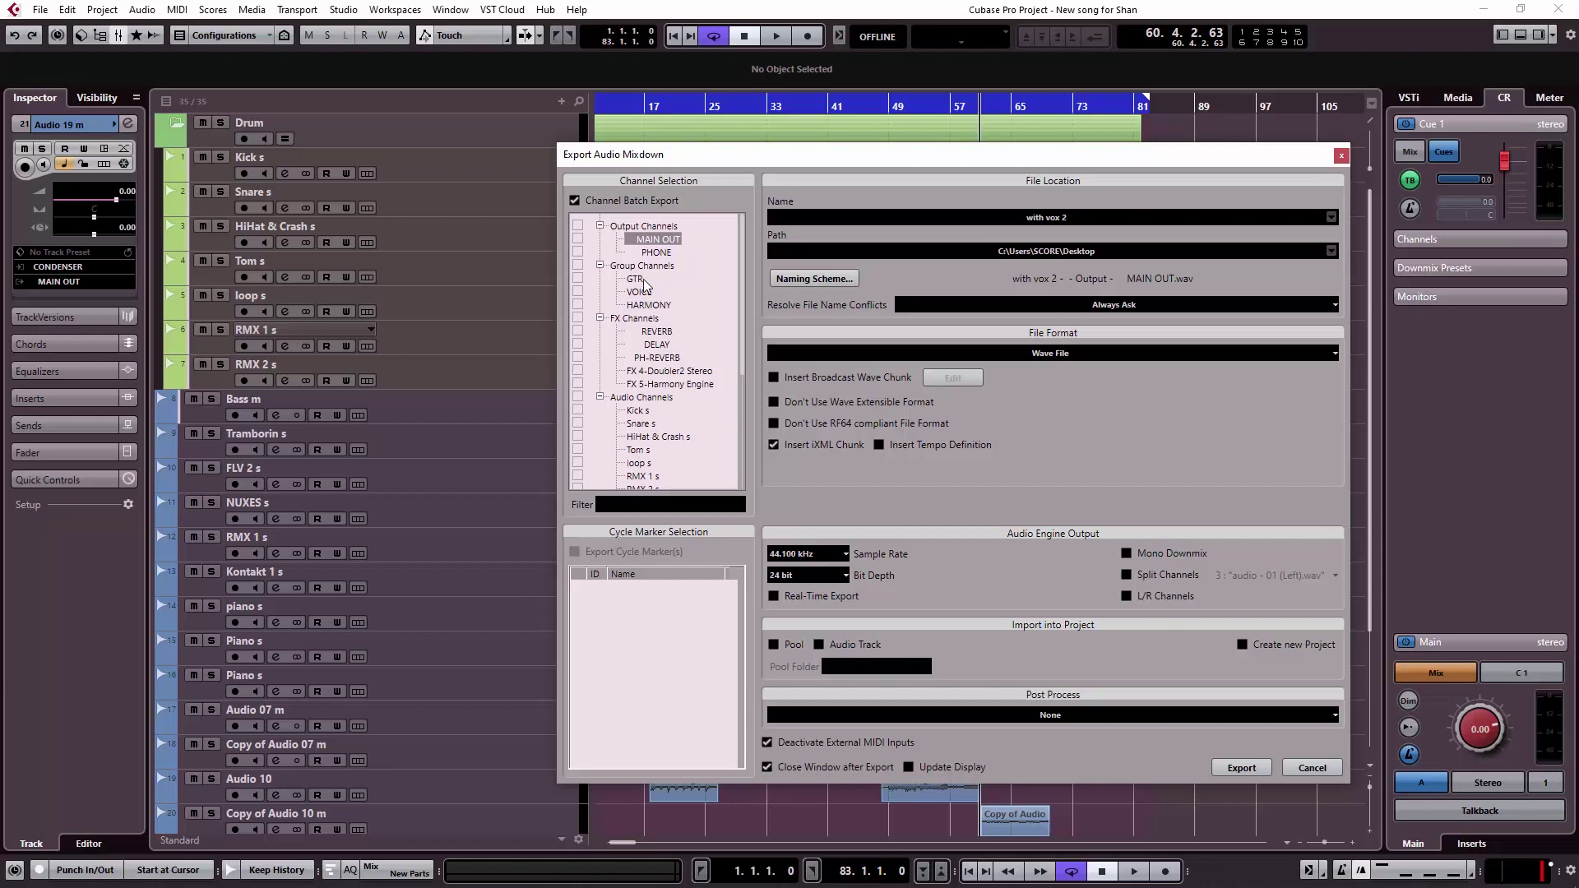
pyautogui.scroll(-4, 727, 378)
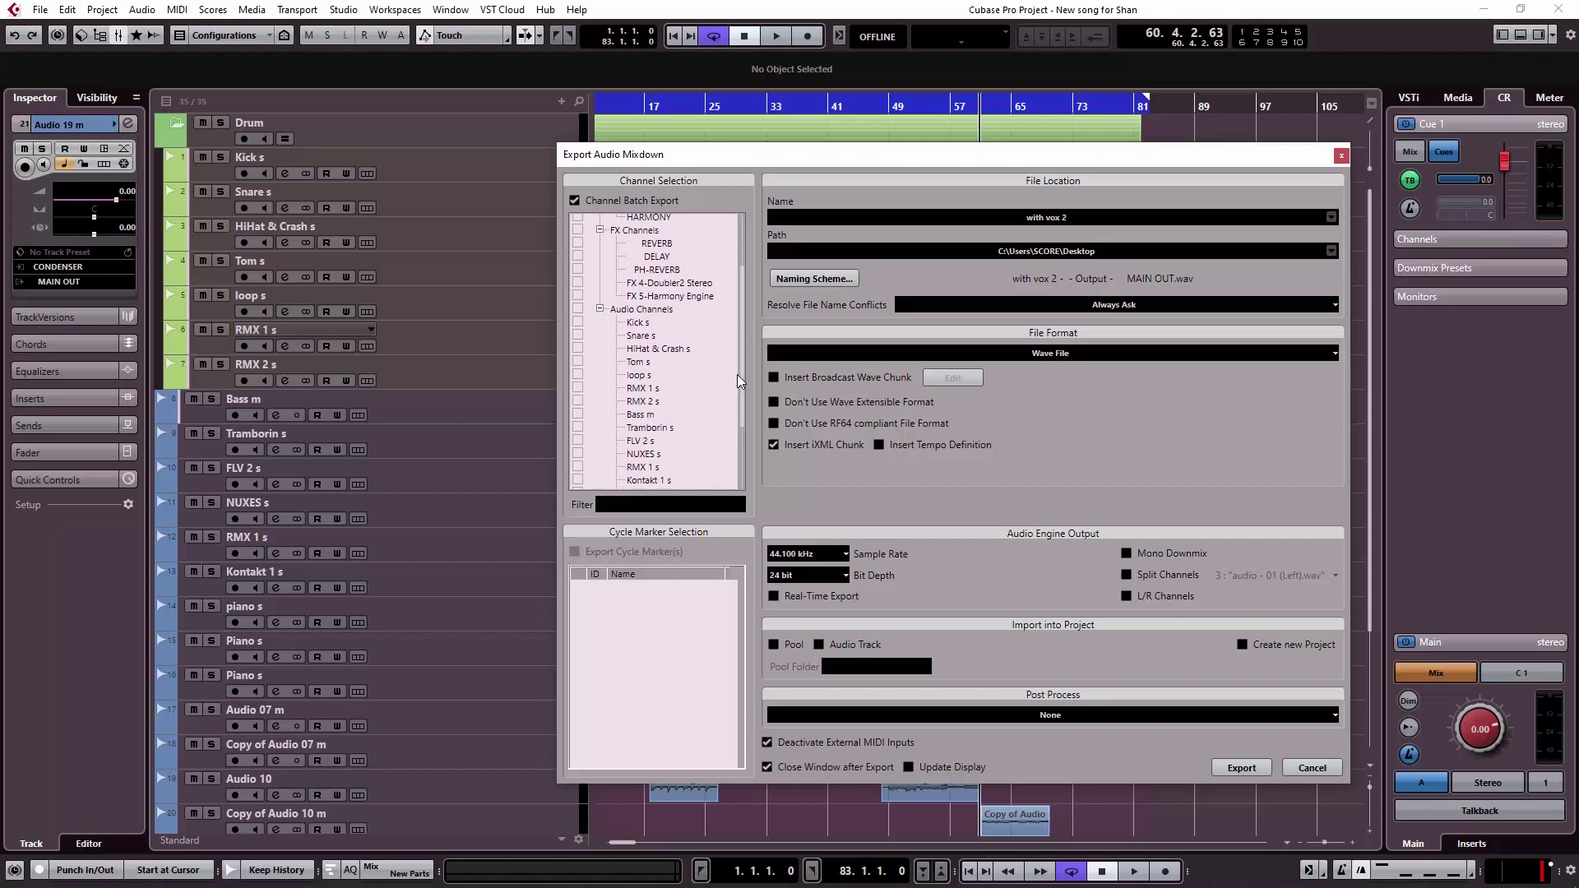
pyautogui.scroll(1, 729, 398)
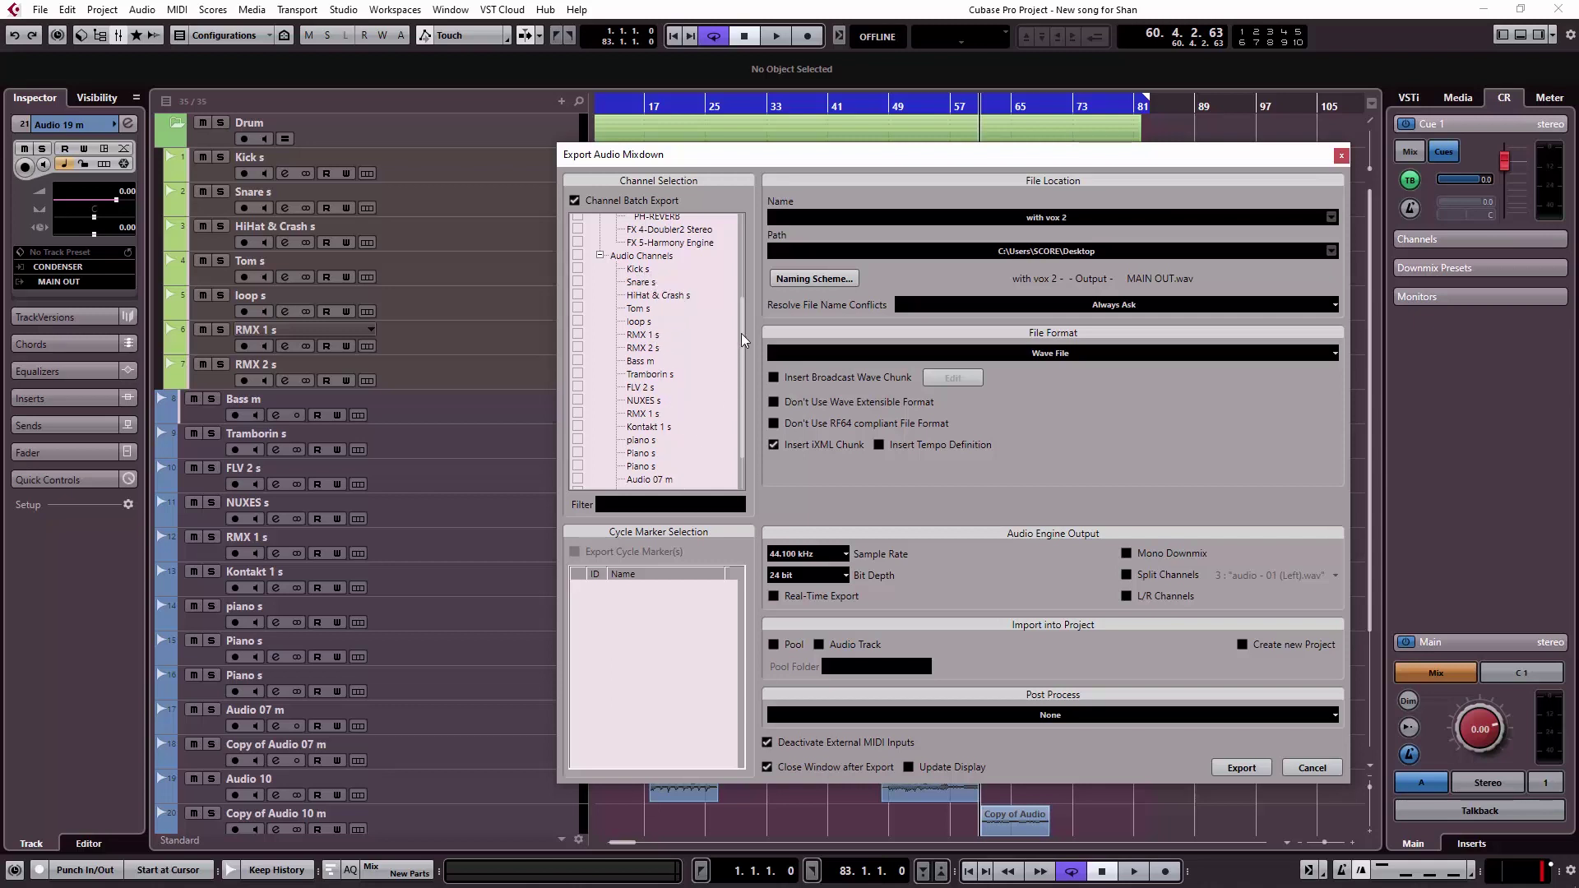
pyautogui.scroll(1, 742, 333)
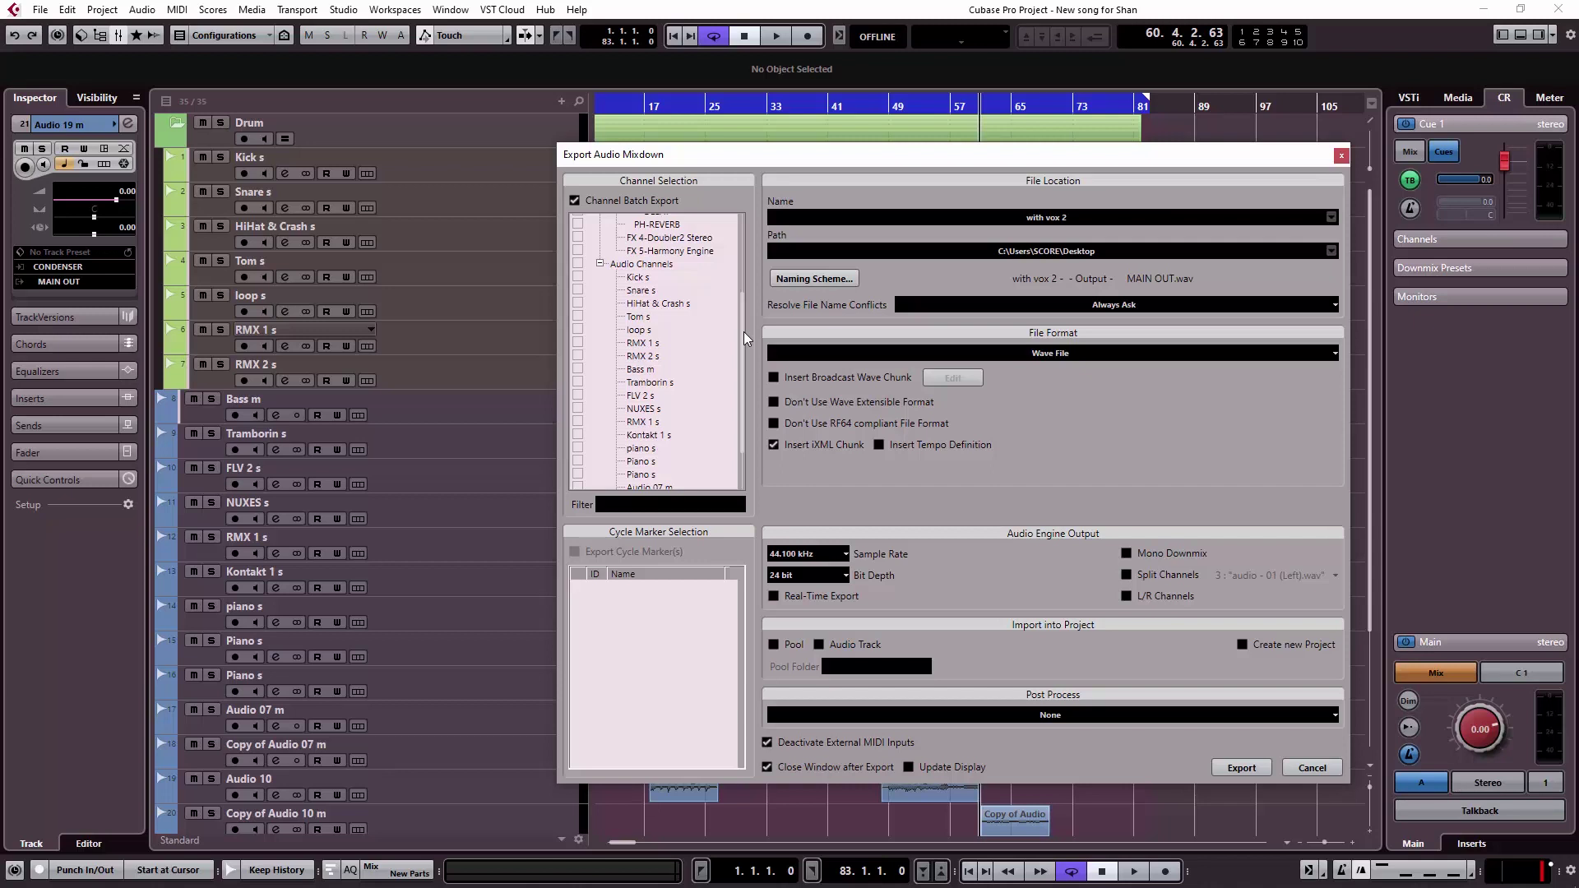
# - Tick the stereo channels from Kick s through the first Piano s for batch export
pyautogui.click(578, 277)
pyautogui.click(578, 290)
pyautogui.click(578, 304)
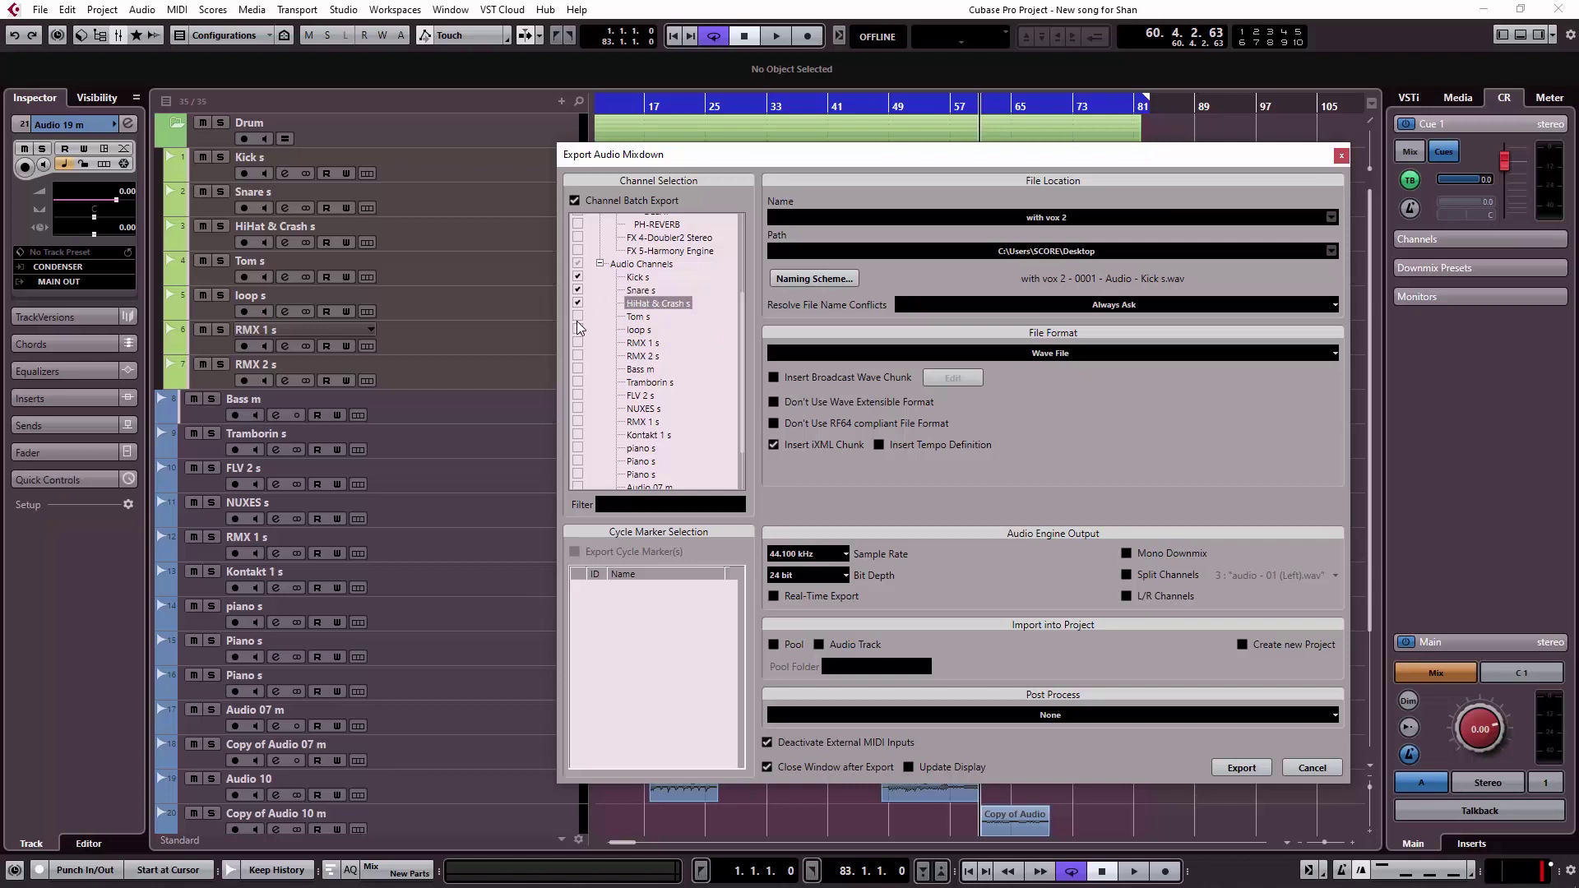
pyautogui.click(578, 317)
pyautogui.click(578, 330)
pyautogui.click(578, 343)
pyautogui.click(578, 356)
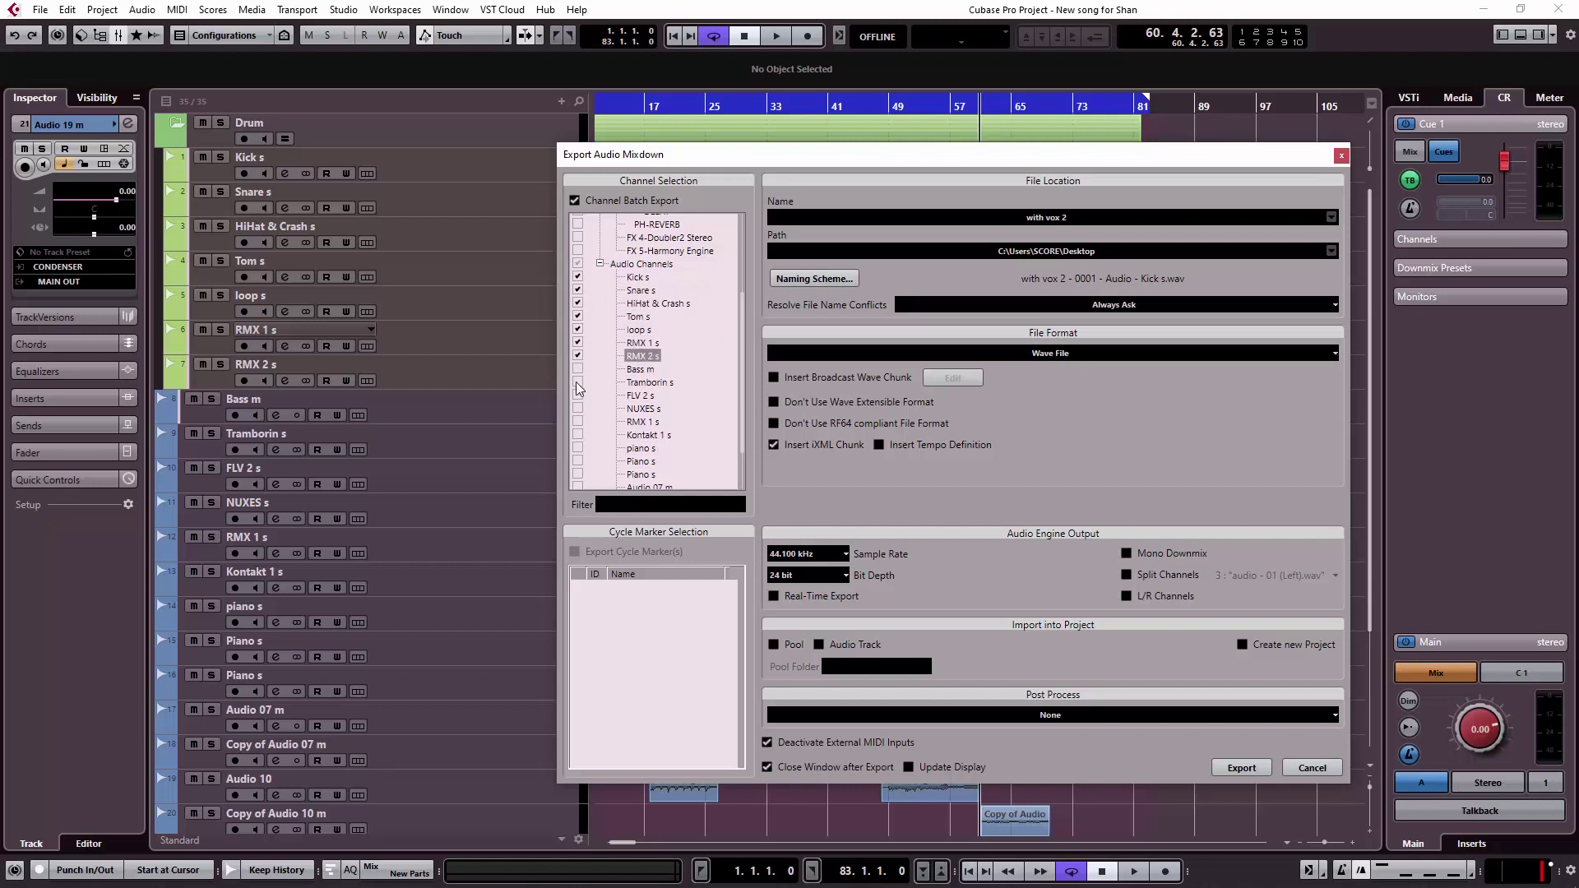
pyautogui.click(578, 382)
pyautogui.click(578, 395)
pyautogui.click(578, 409)
pyautogui.click(579, 422)
pyautogui.click(579, 435)
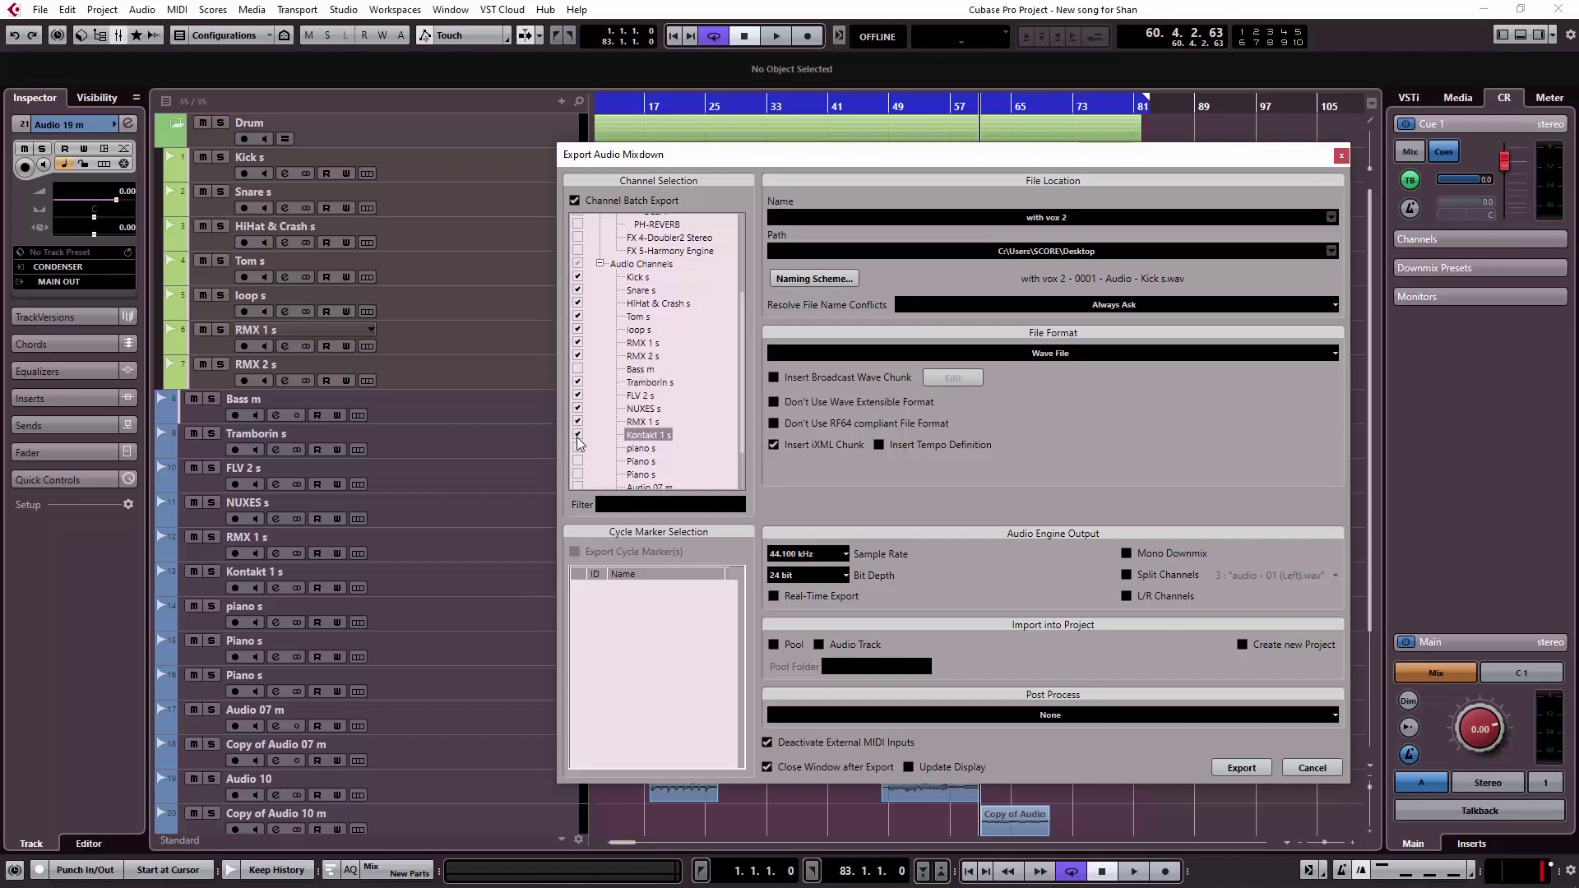
pyautogui.click(578, 448)
pyautogui.click(578, 461)
# - Tick the second Piano s channel and enable Mono Downmix
pyautogui.scroll(-3, 738, 413)
pyautogui.click(579, 431)
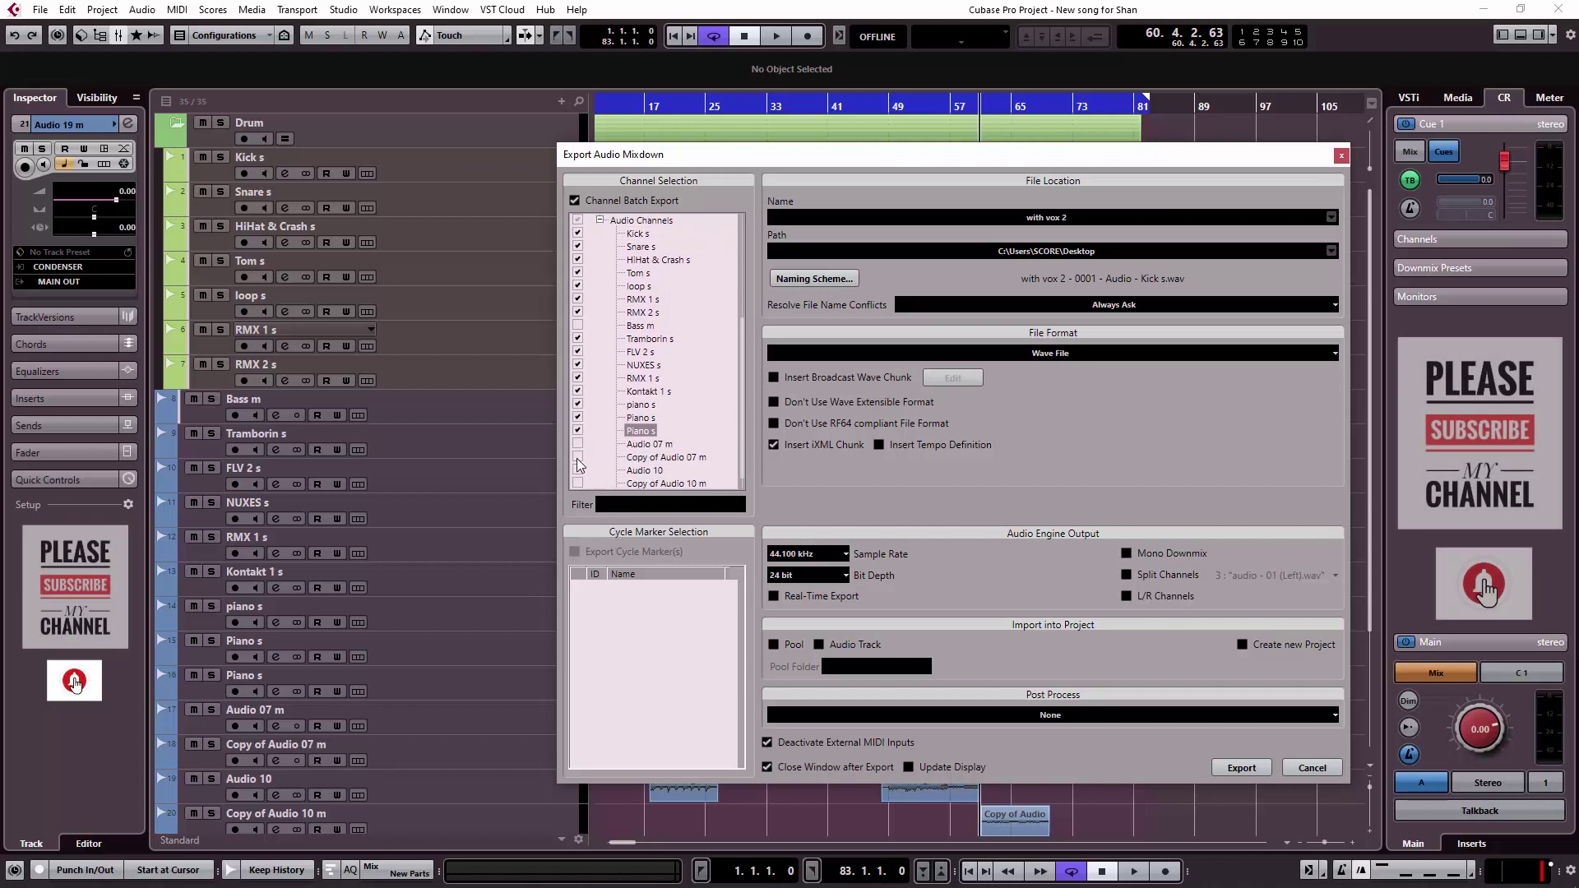
pyautogui.scroll(-1, 742, 408)
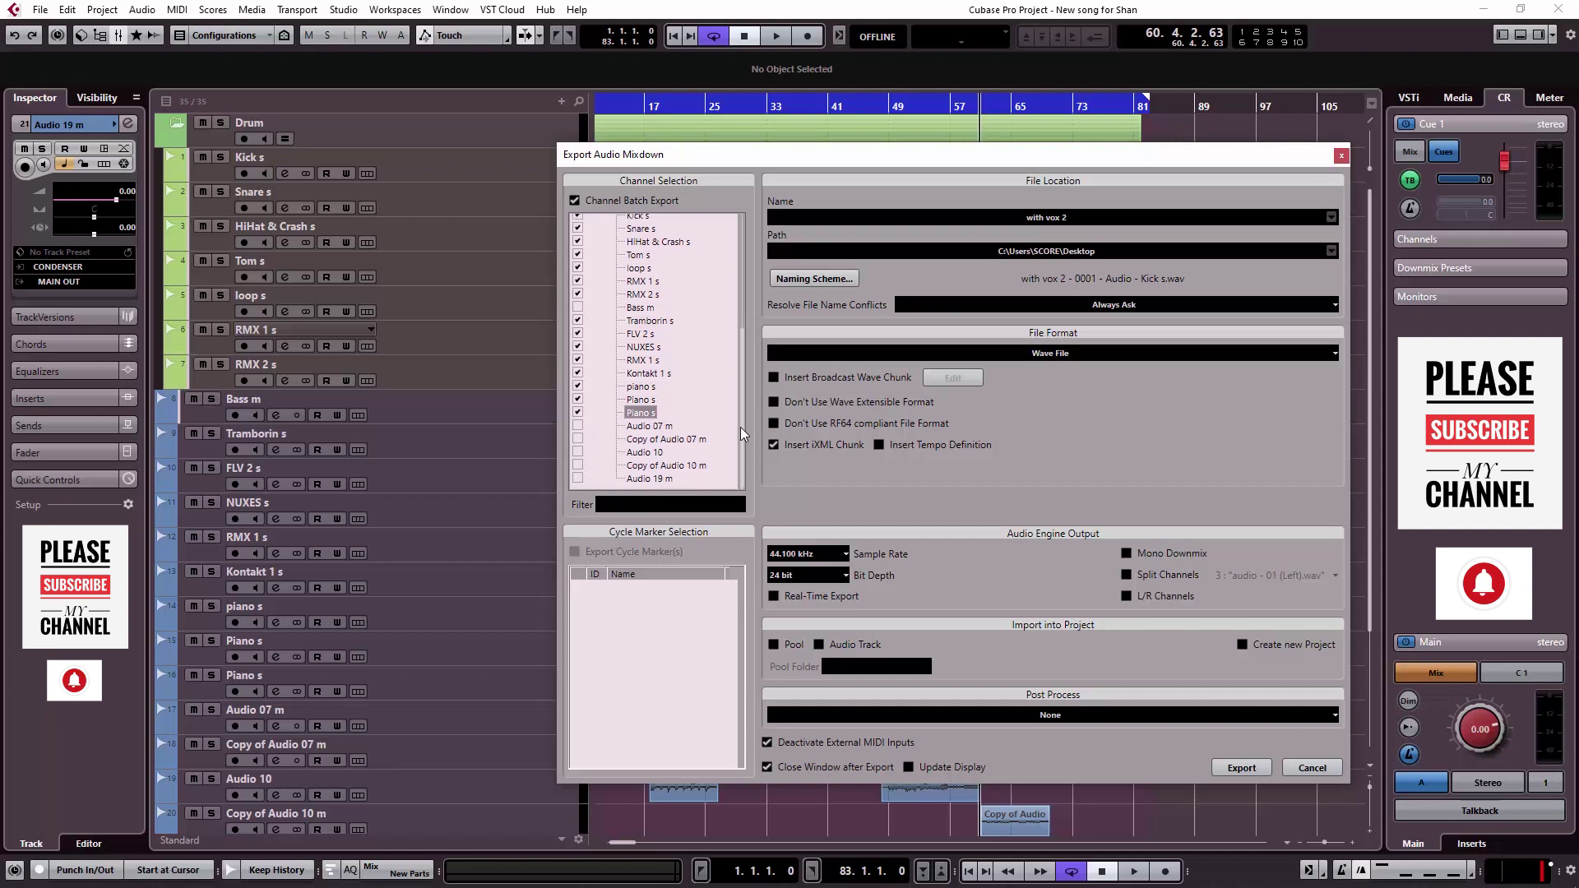
pyautogui.moveTo(743, 383); pyautogui.dragTo(750, 216)
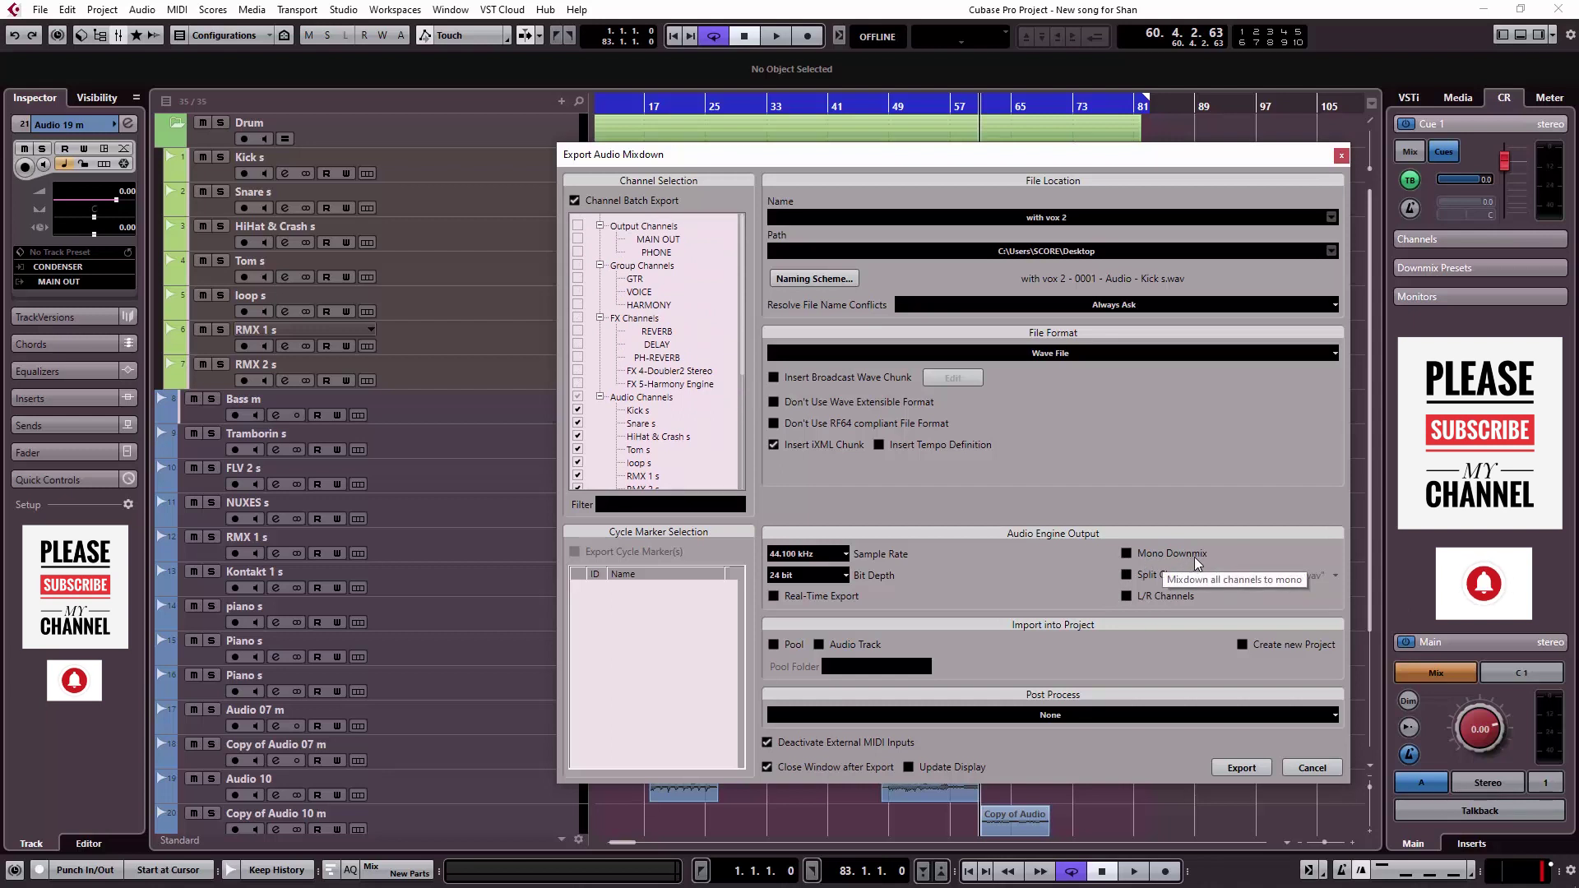
pyautogui.click(1137, 559)
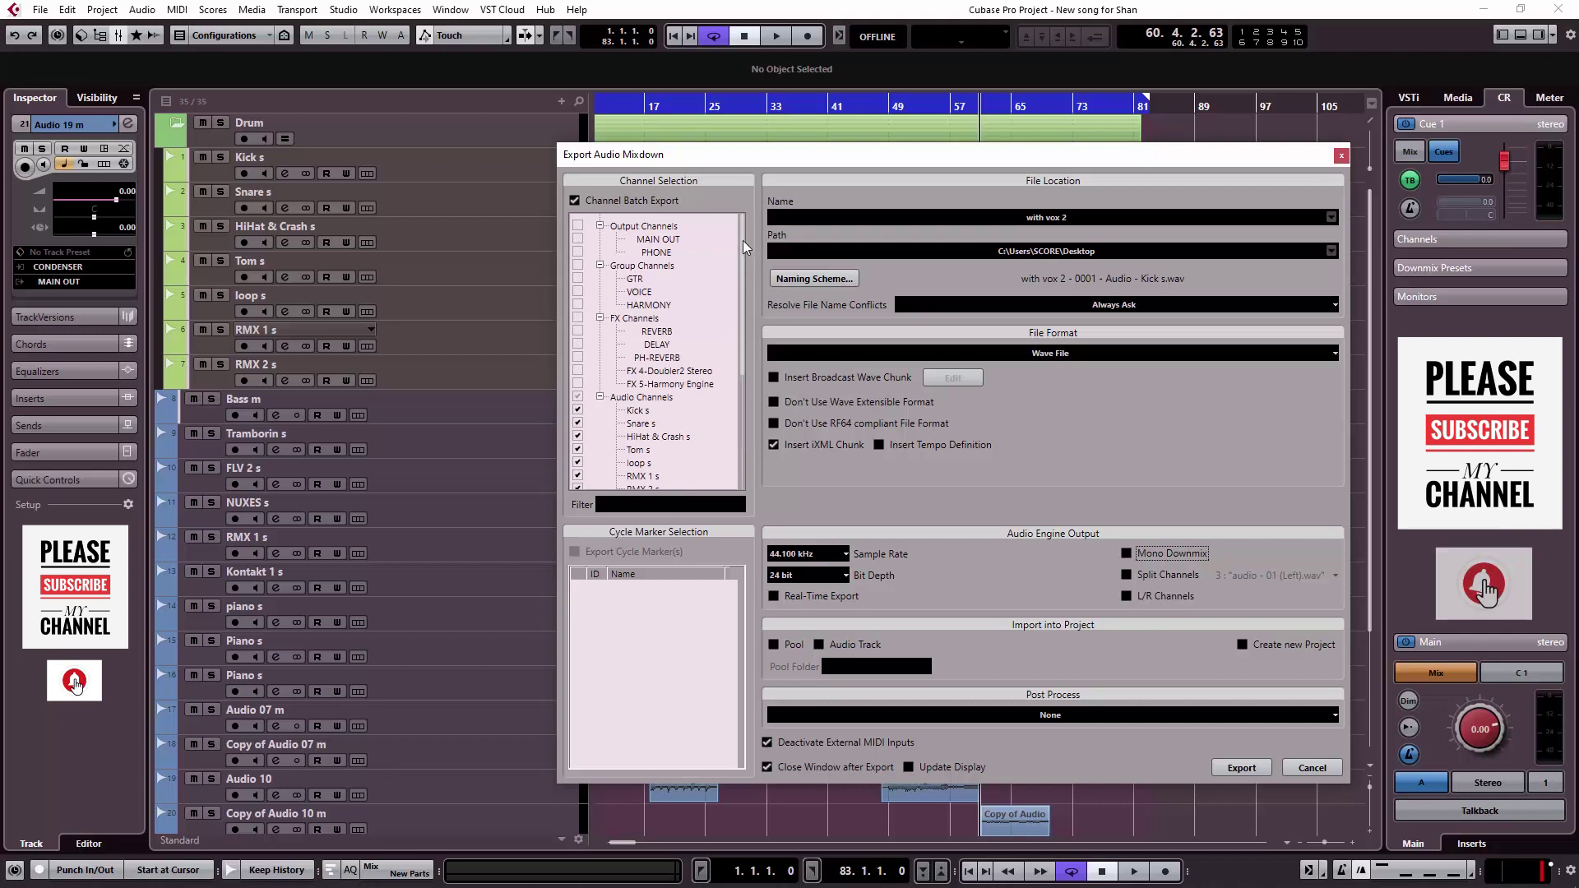
pyautogui.moveTo(742, 240); pyautogui.dragTo(738, 386)
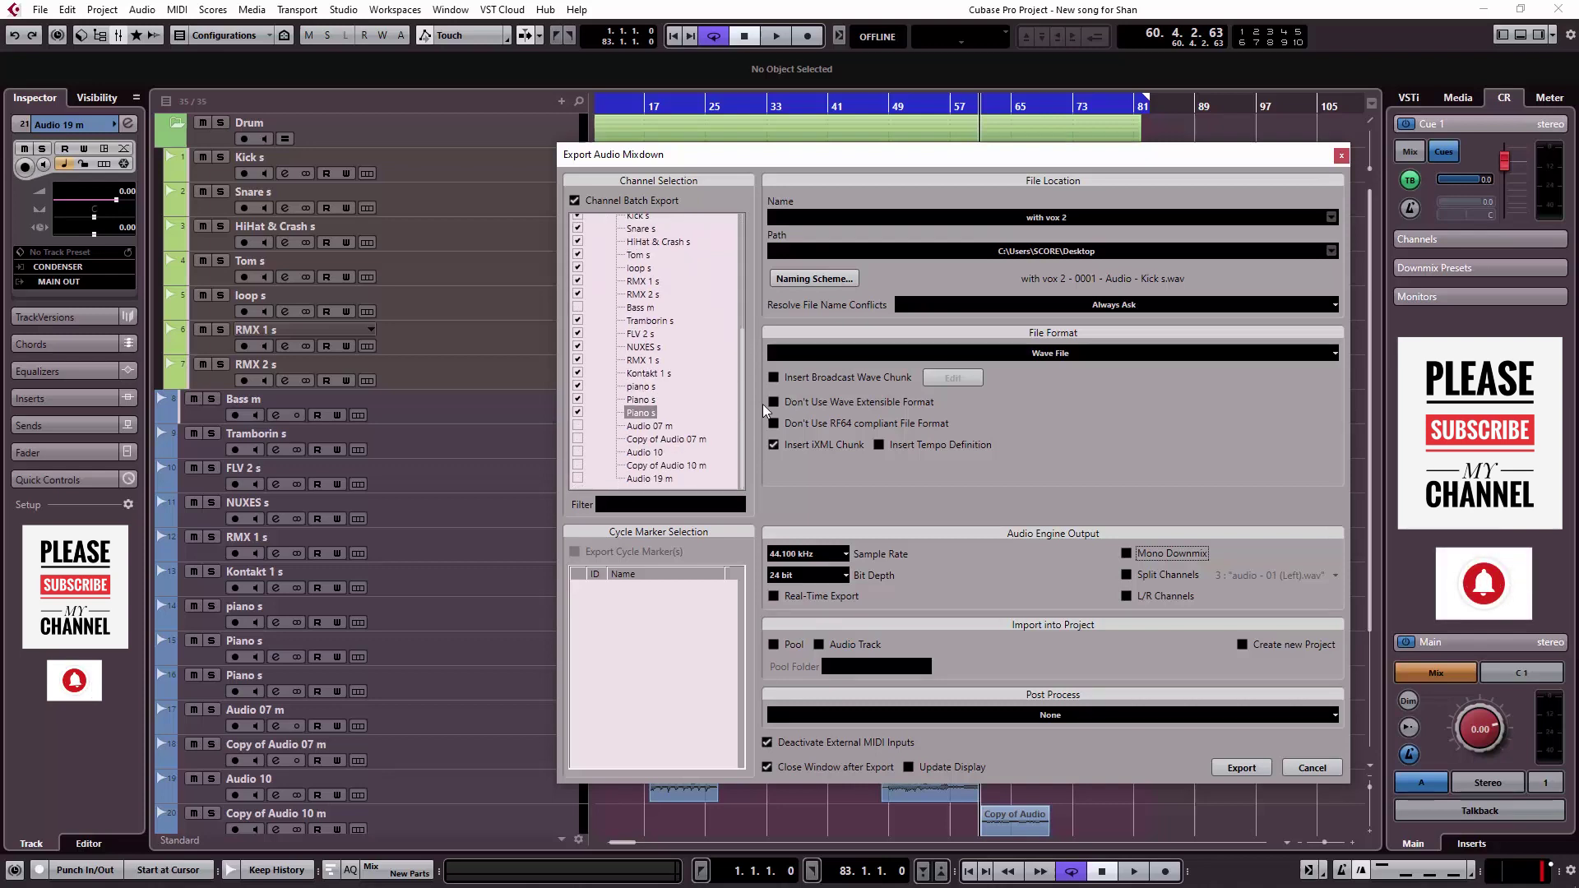
# - Browse the export path to the MY folder on the E: drive
pyautogui.click(1118, 252)
pyautogui.click(500, 273)
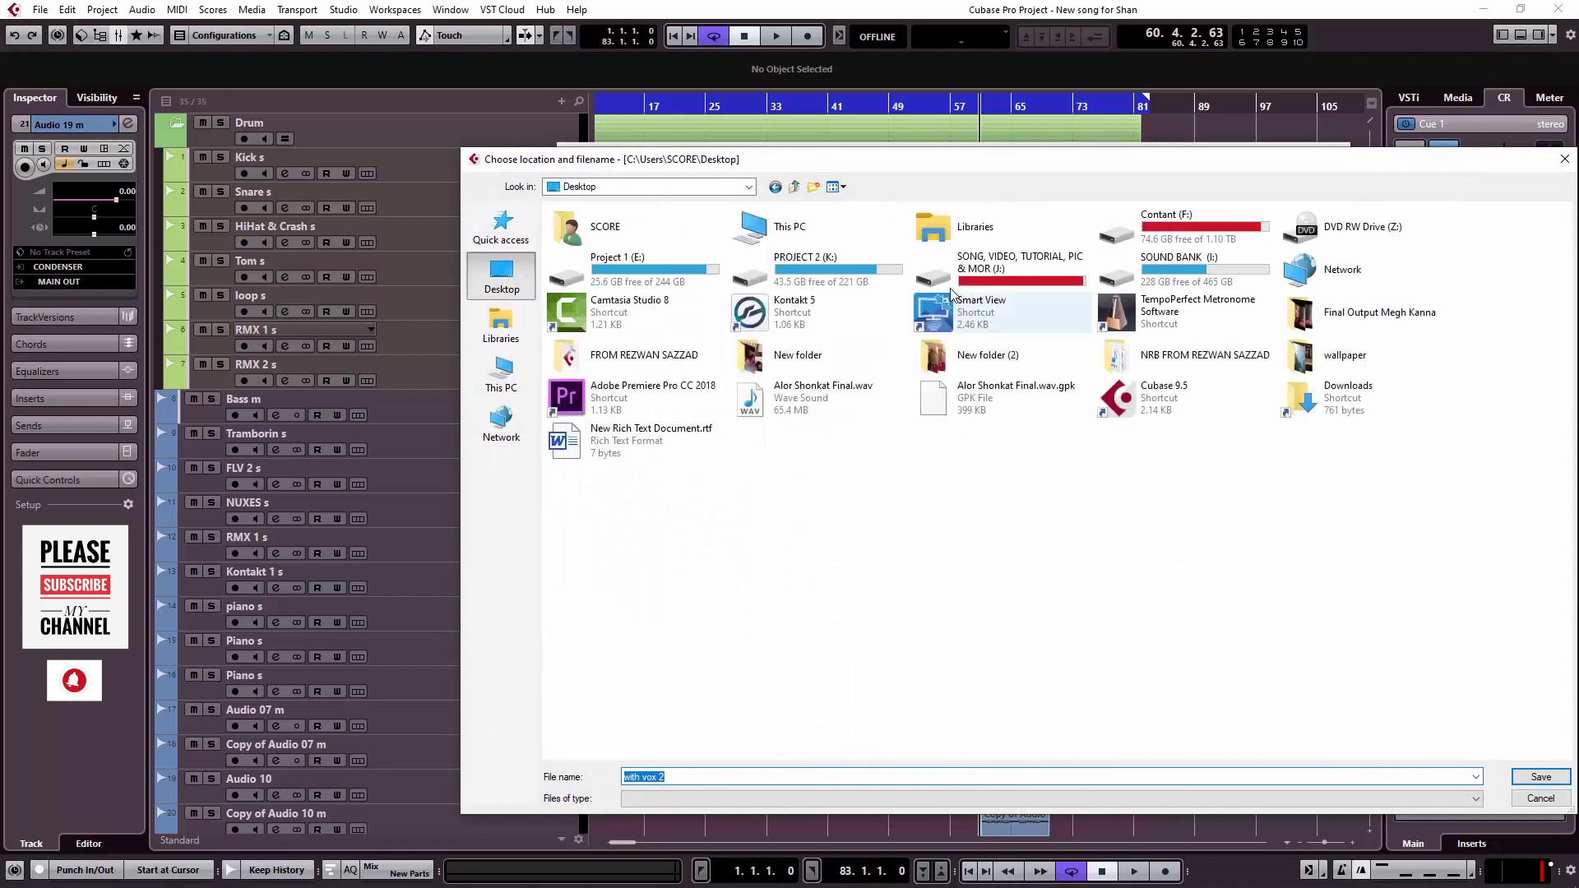
pyautogui.doubleClick(630, 268)
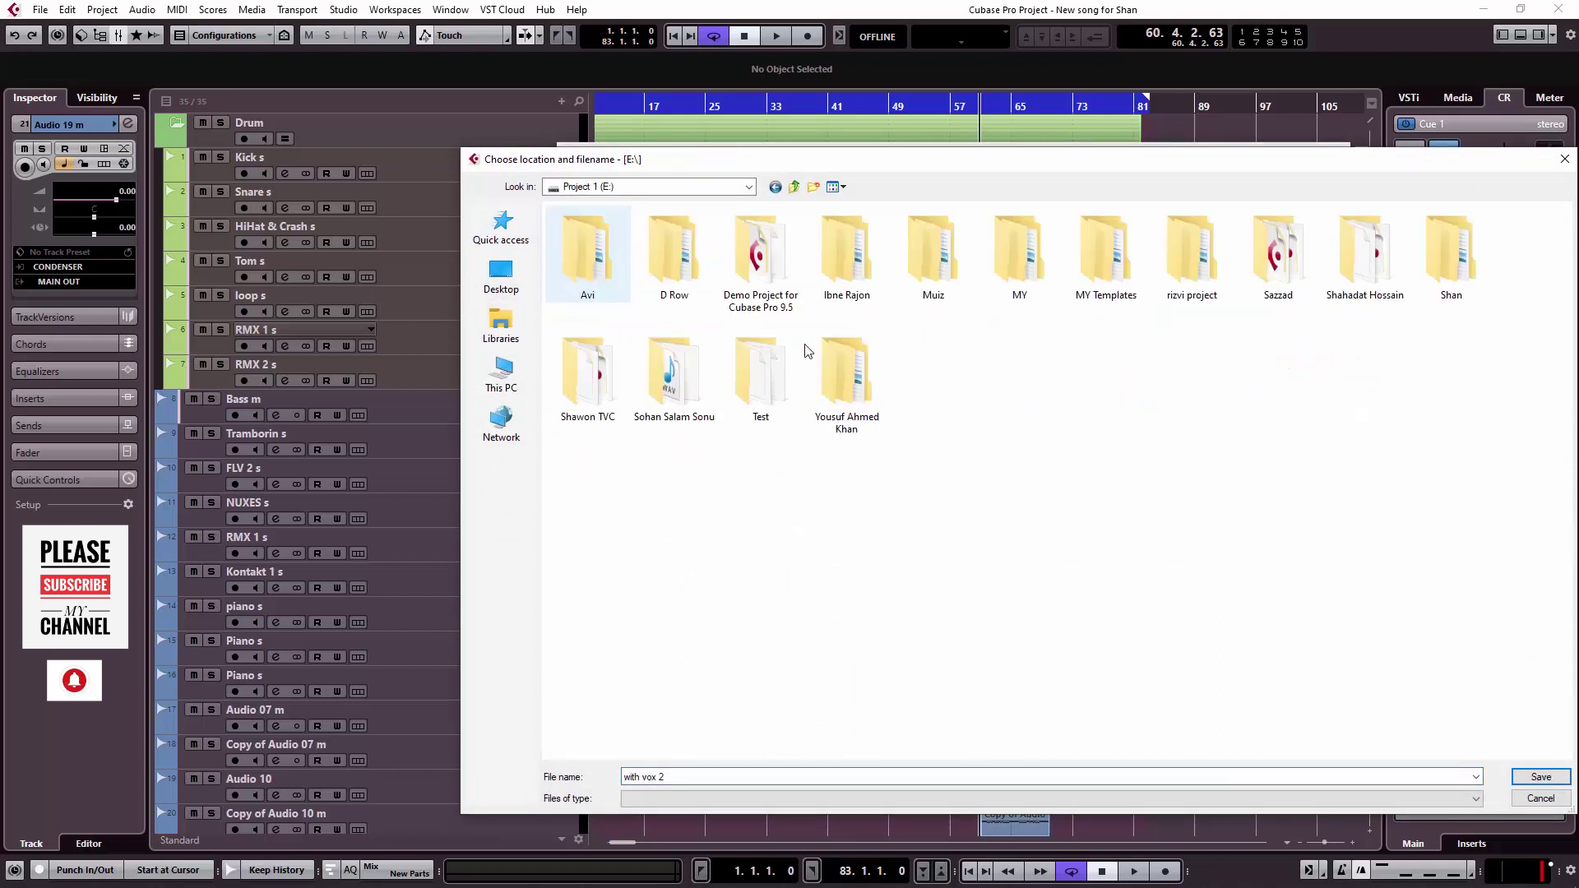
pyautogui.rightClick(864, 585)
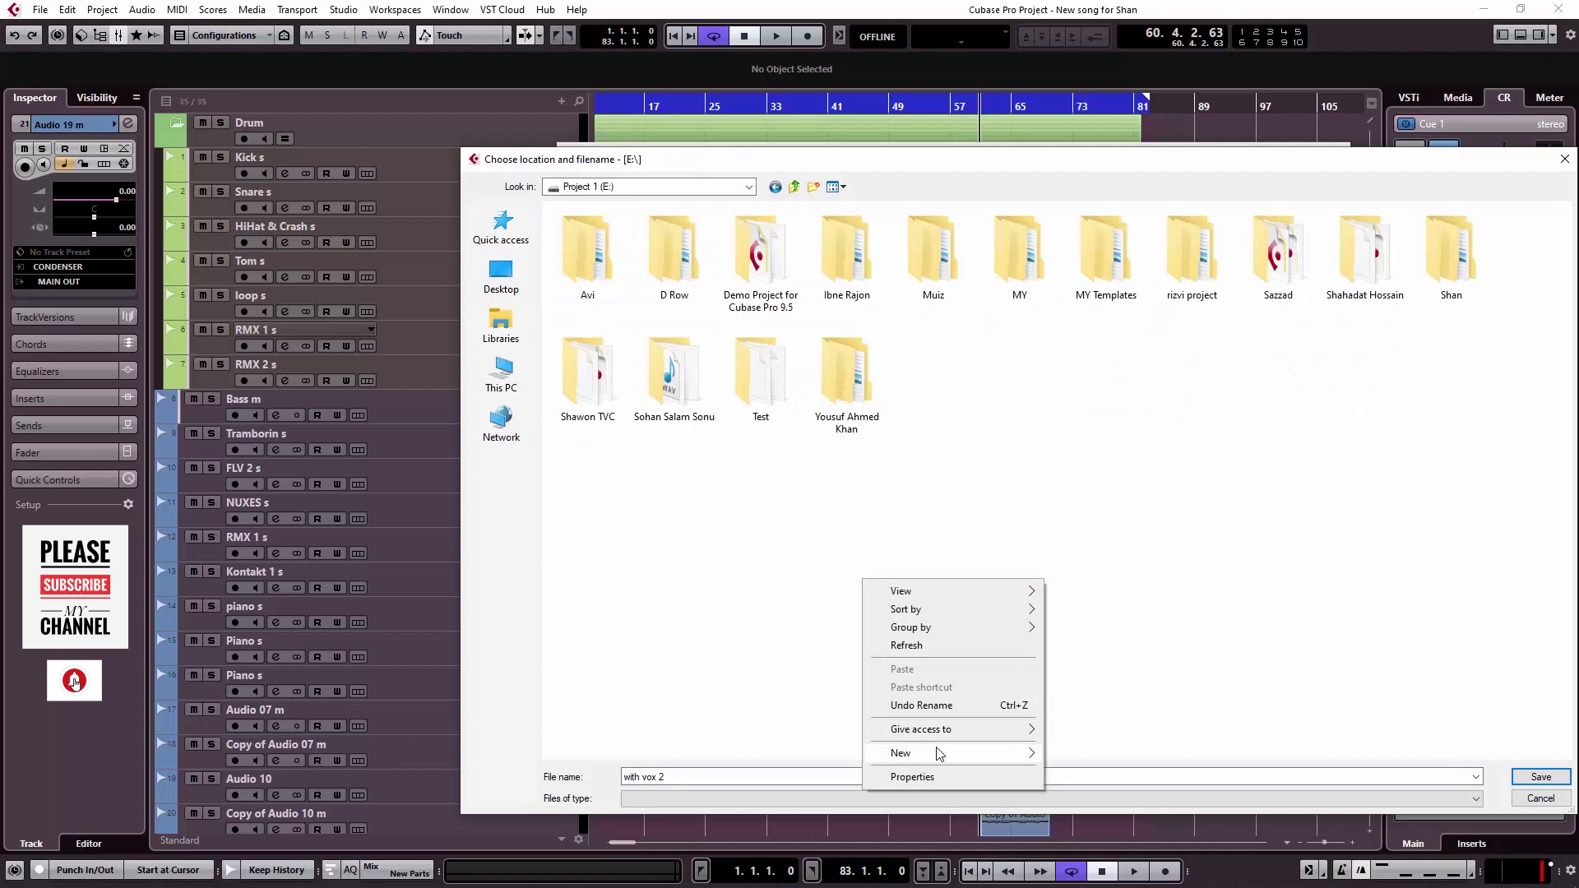
pyautogui.moveTo(938, 752)
pyautogui.doubleClick(1018, 275)
# - Create a 'new song' folder inside MY and open it
pyautogui.rightClick(615, 516)
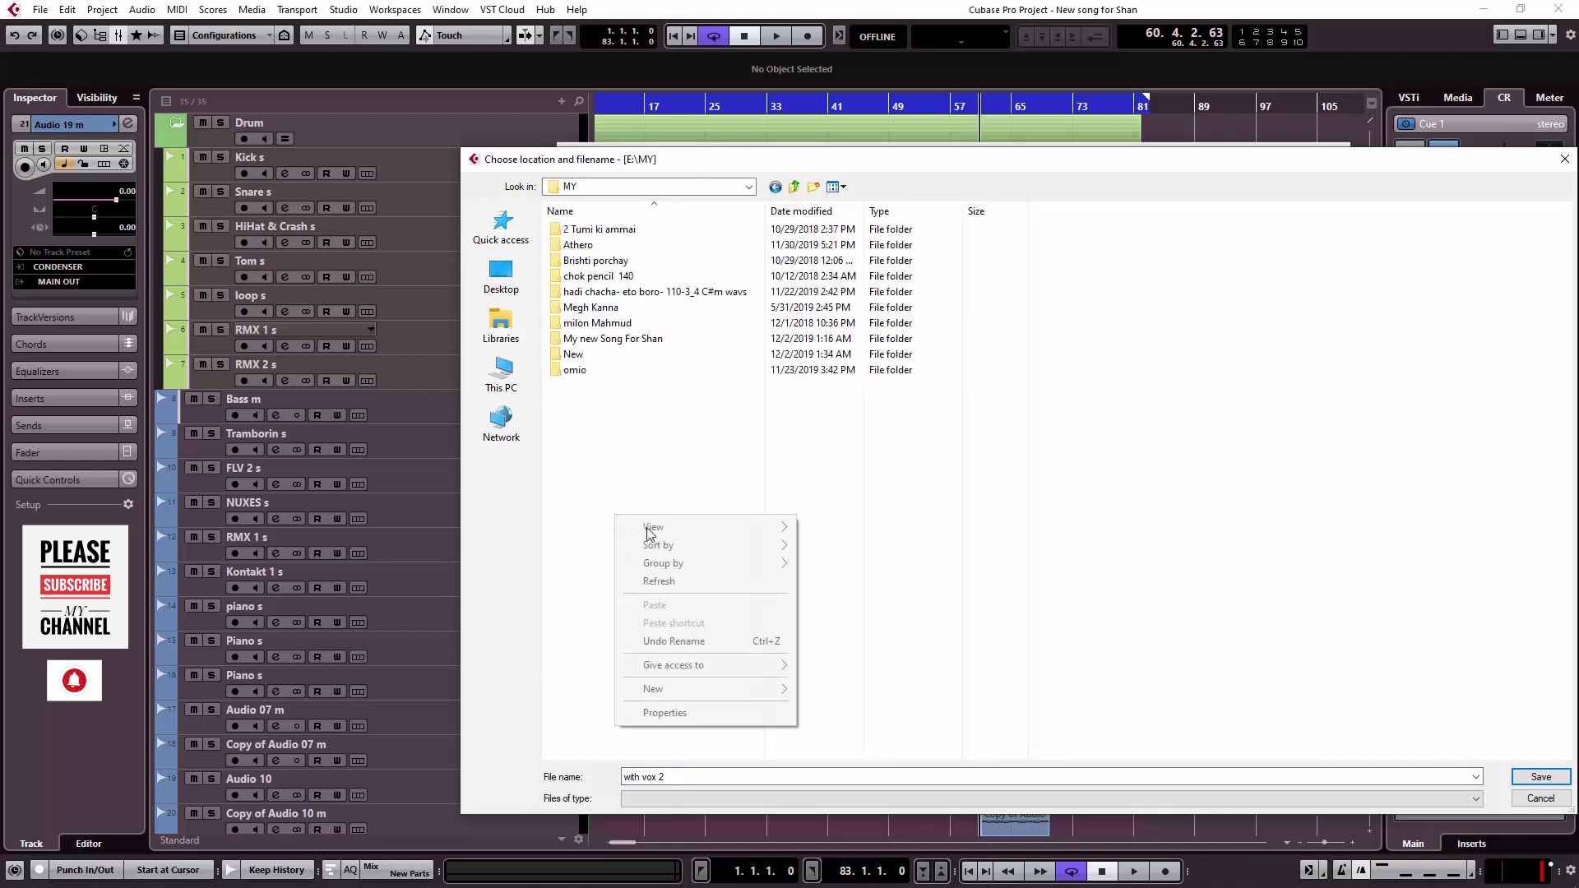
pyautogui.moveTo(703, 688)
pyautogui.click(877, 465)
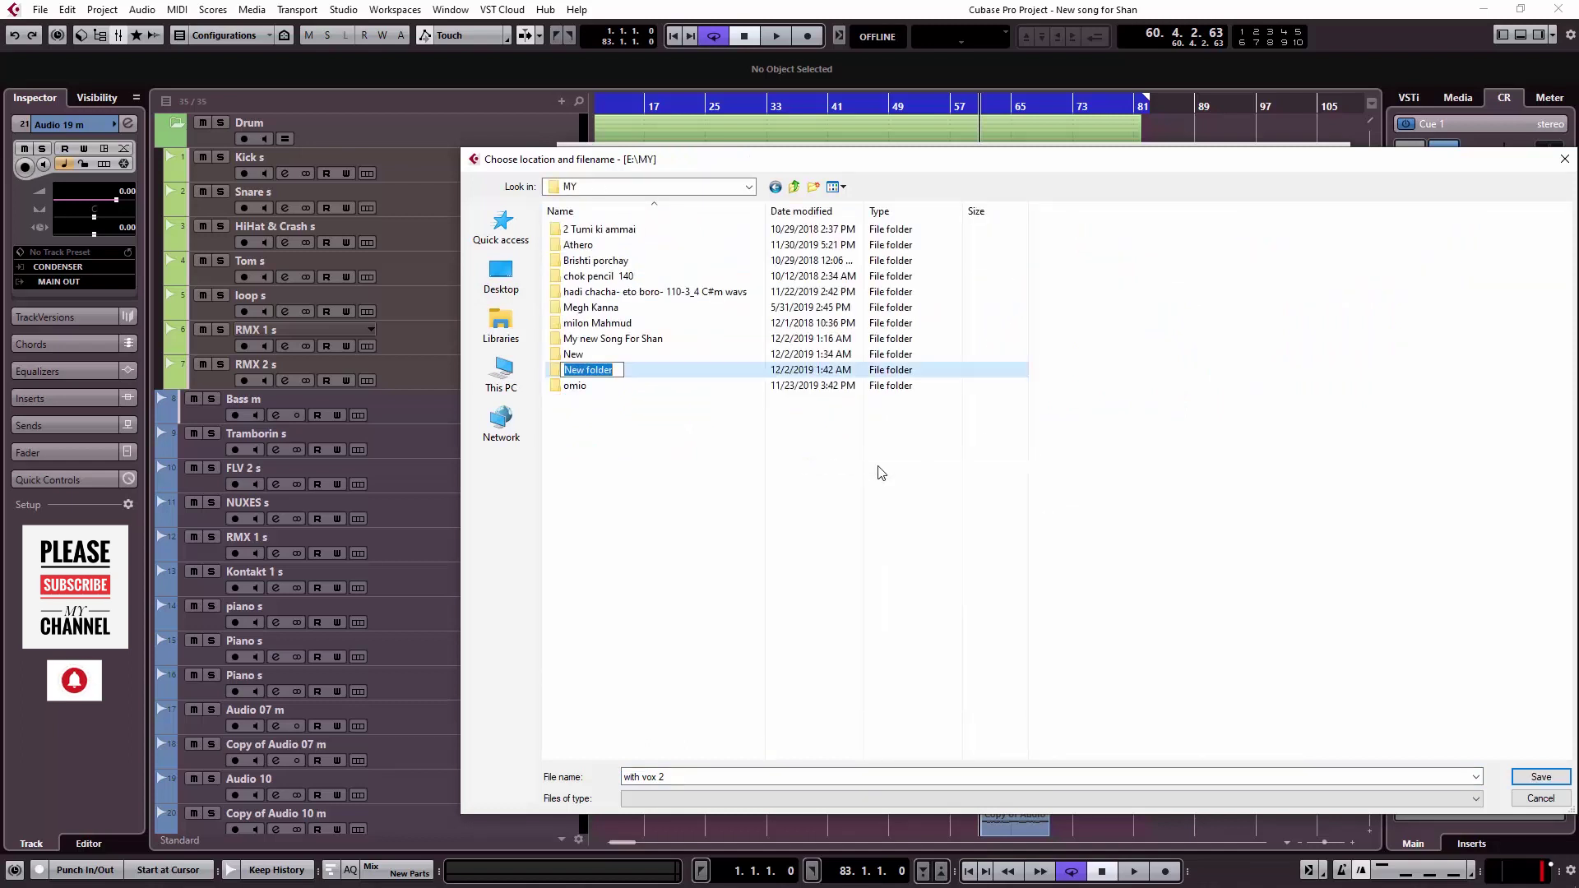
pyautogui.write('new')
pyautogui.press('Return')
pyautogui.doubleClick(597, 372)
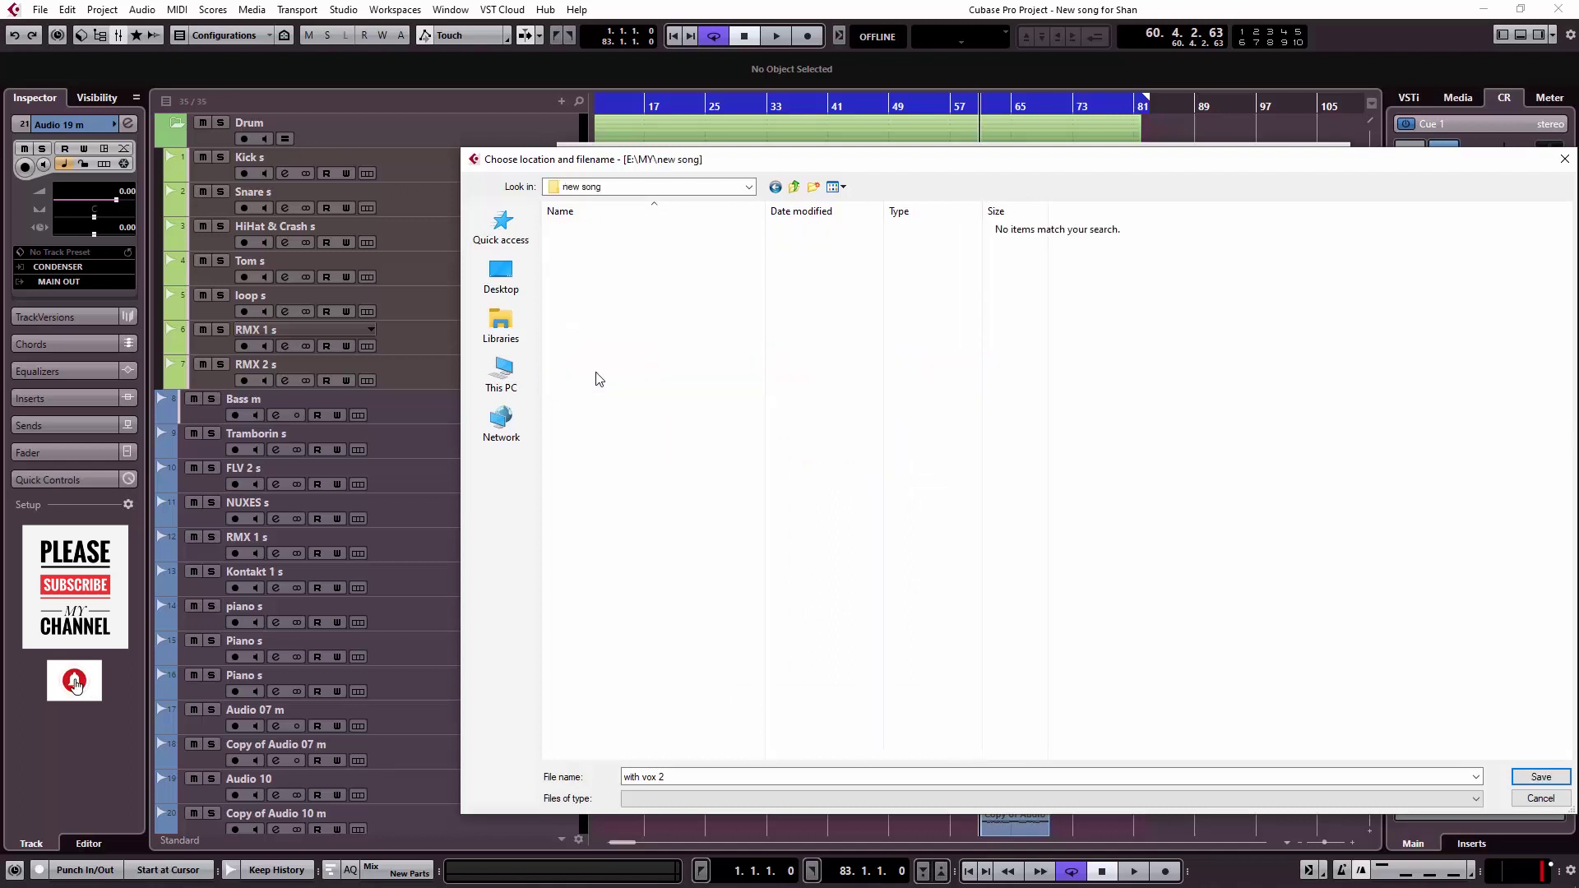
# - Create a 'w' subfolder inside new song and open it
pyautogui.rightClick(714, 514)
pyautogui.moveTo(855, 636)
pyautogui.click(937, 638)
pyautogui.write('w')
pyautogui.press('Return')
pyautogui.doubleClick(579, 232)
# - Accept w as the location for 'with vox 2' files and export the stereo stems
pyautogui.click(871, 776)
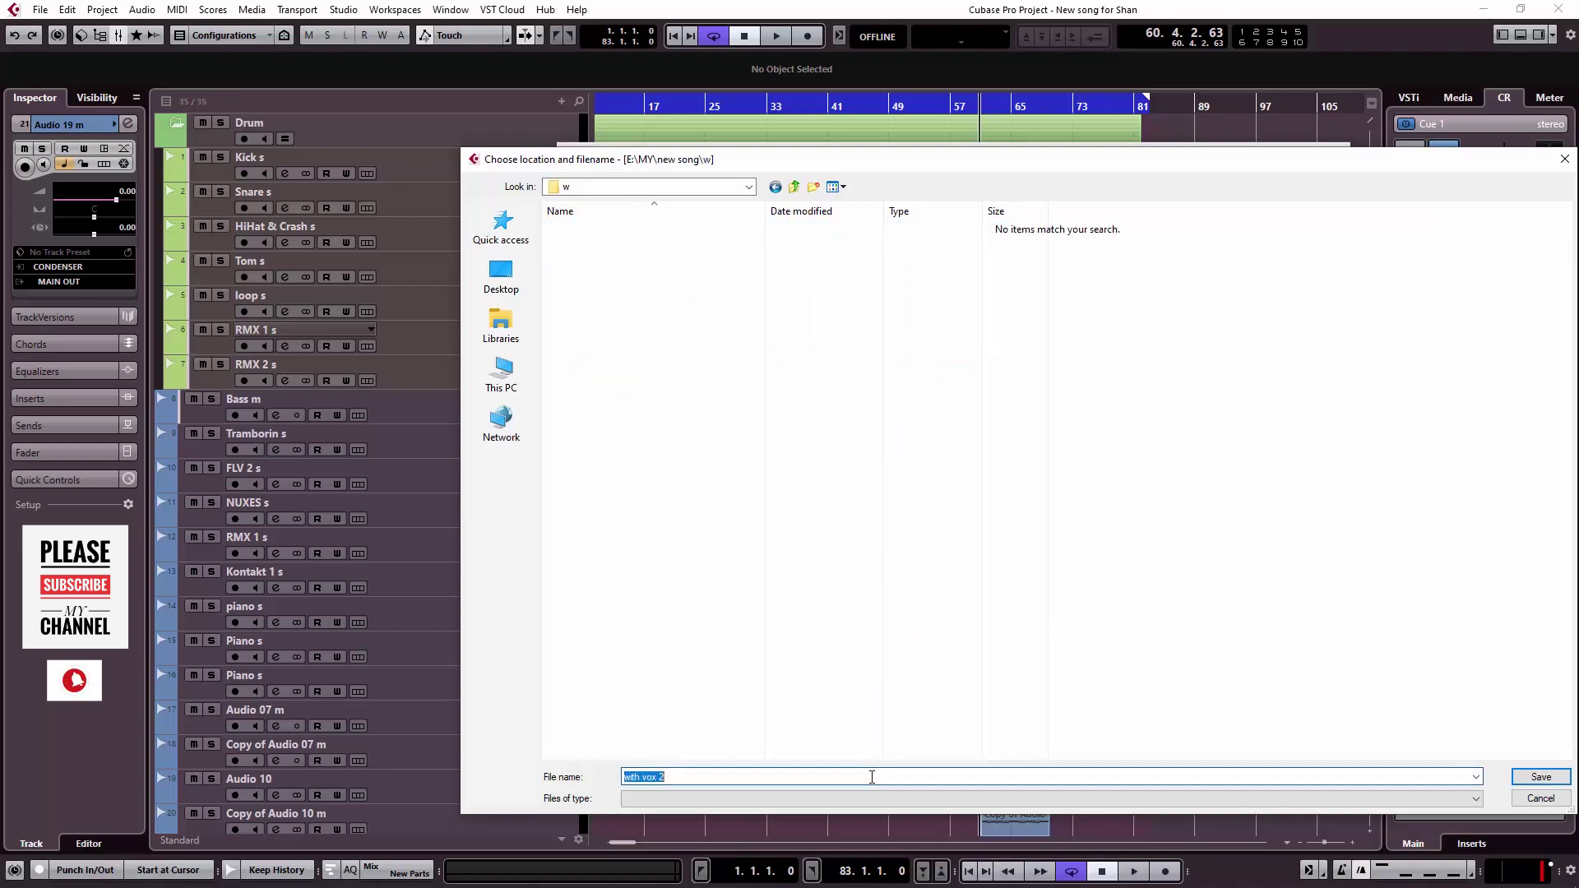
pyautogui.click(1529, 781)
pyautogui.click(1252, 773)
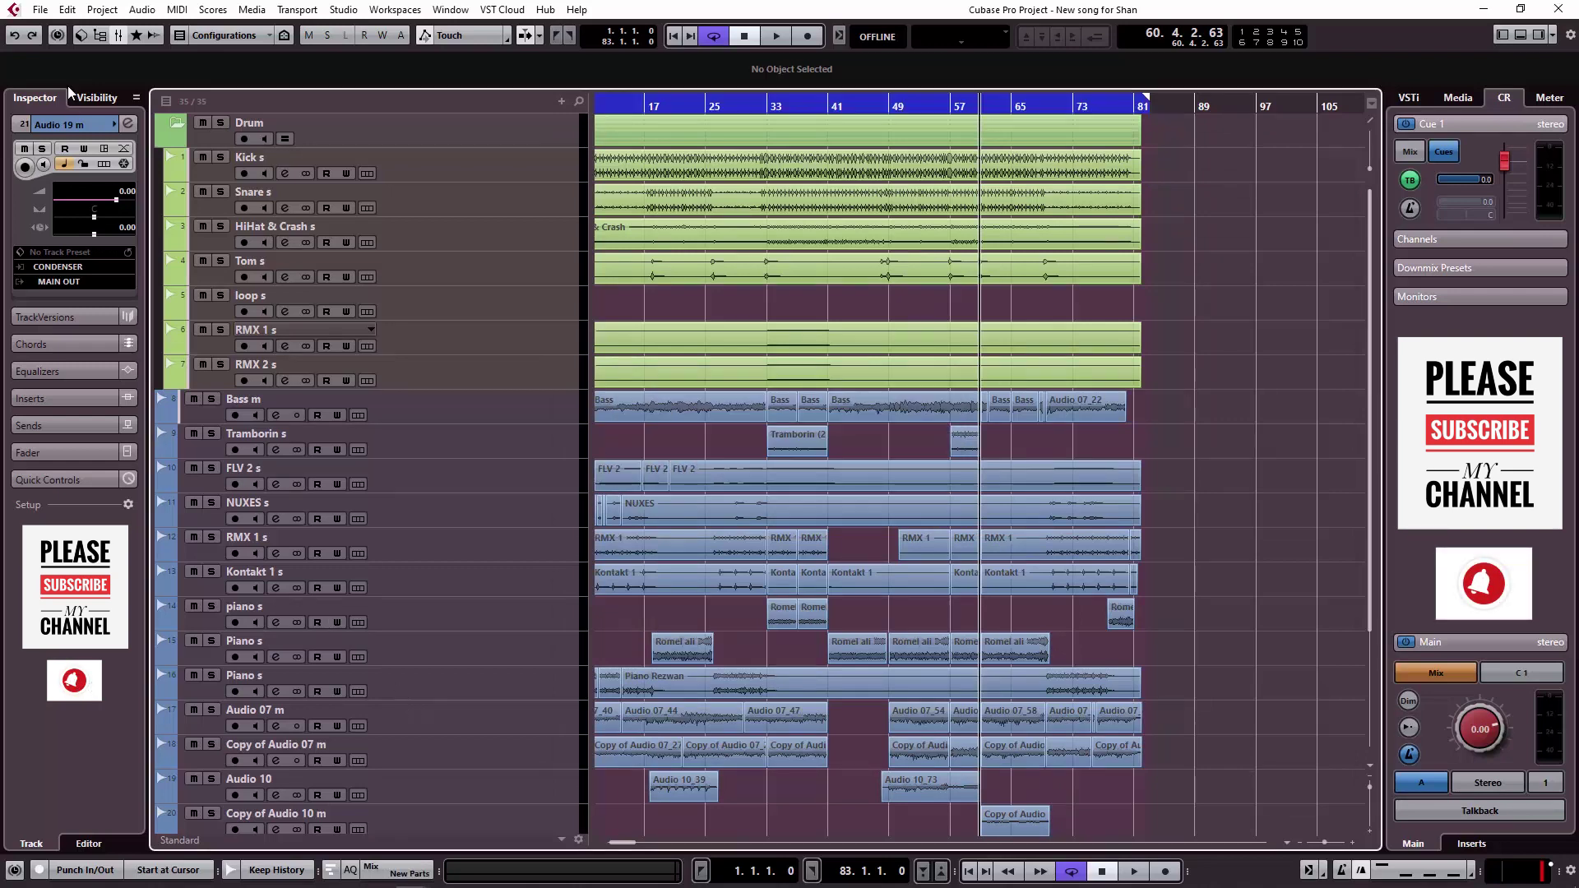
# - Reopen Audio Mixdown export and untick Kick s, Snare s, HiHat & Crash s, Tom s, loop s
pyautogui.click(41, 11)
pyautogui.moveTo(148, 261)
pyautogui.click(271, 265)
pyautogui.click(577, 410)
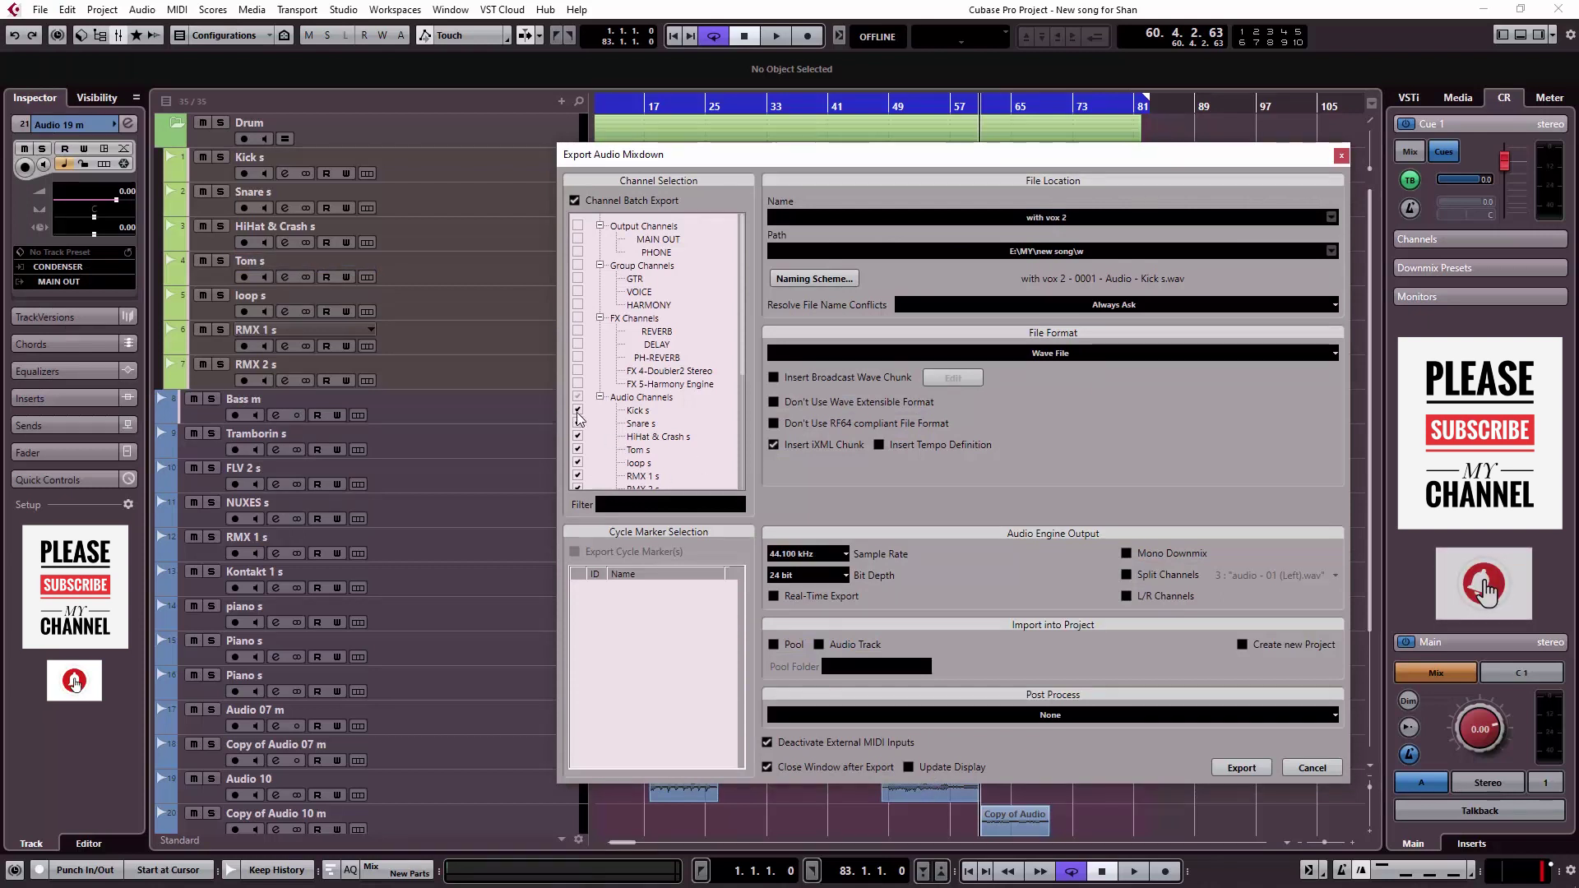
pyautogui.click(577, 423)
pyautogui.click(577, 435)
pyautogui.click(577, 449)
pyautogui.click(577, 462)
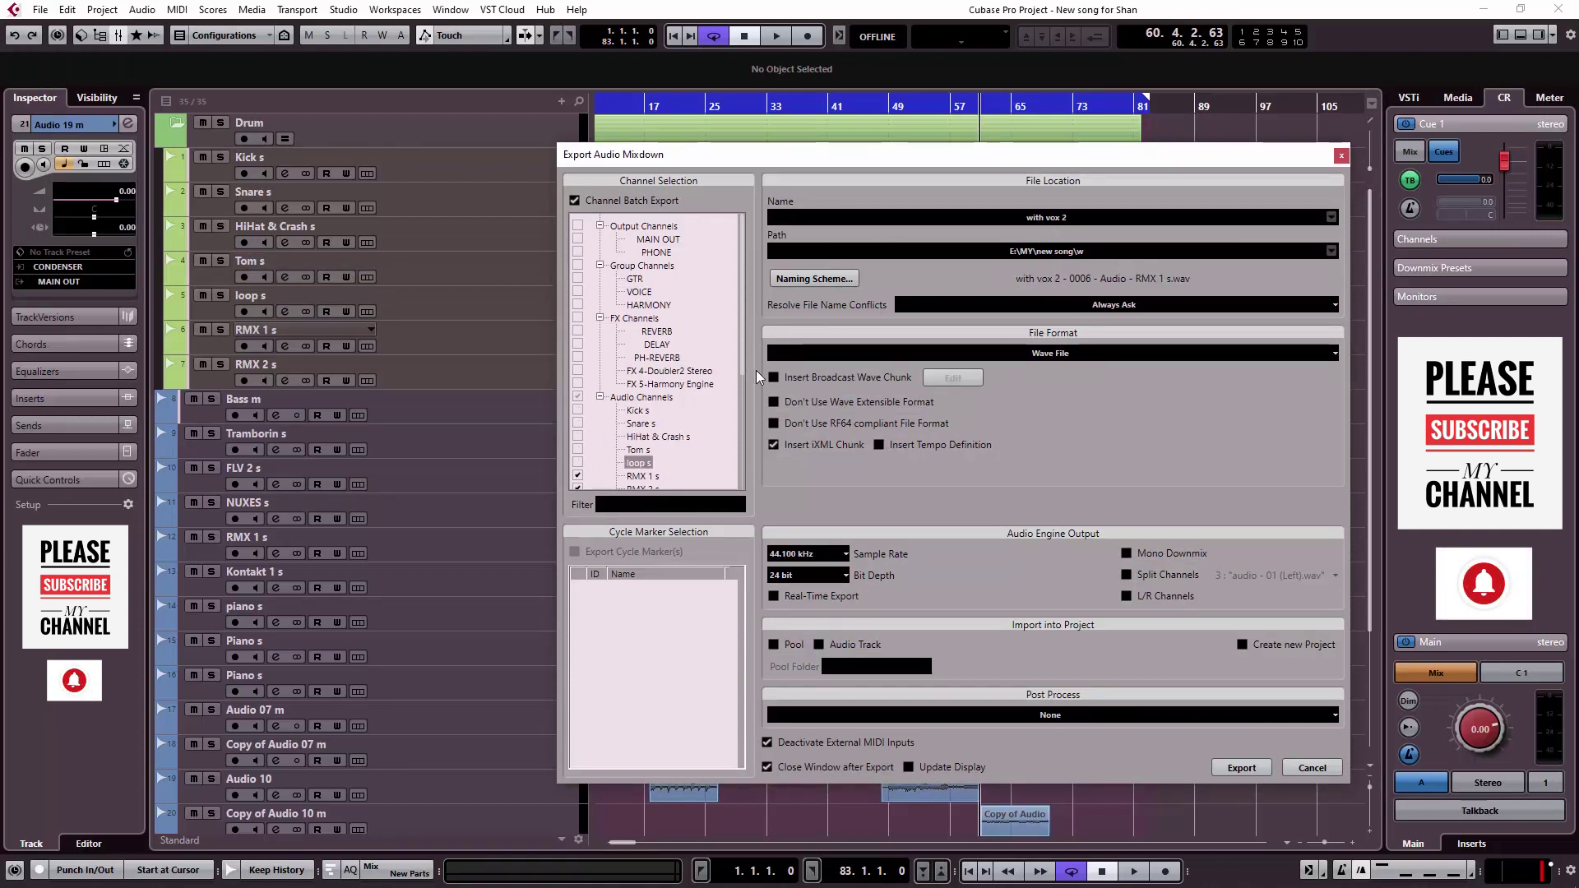
# - Untick the remaining stereo channels, RMX 1 s through the second Piano s
pyautogui.scroll(-3, 738, 368)
pyautogui.click(577, 415)
pyautogui.click(577, 429)
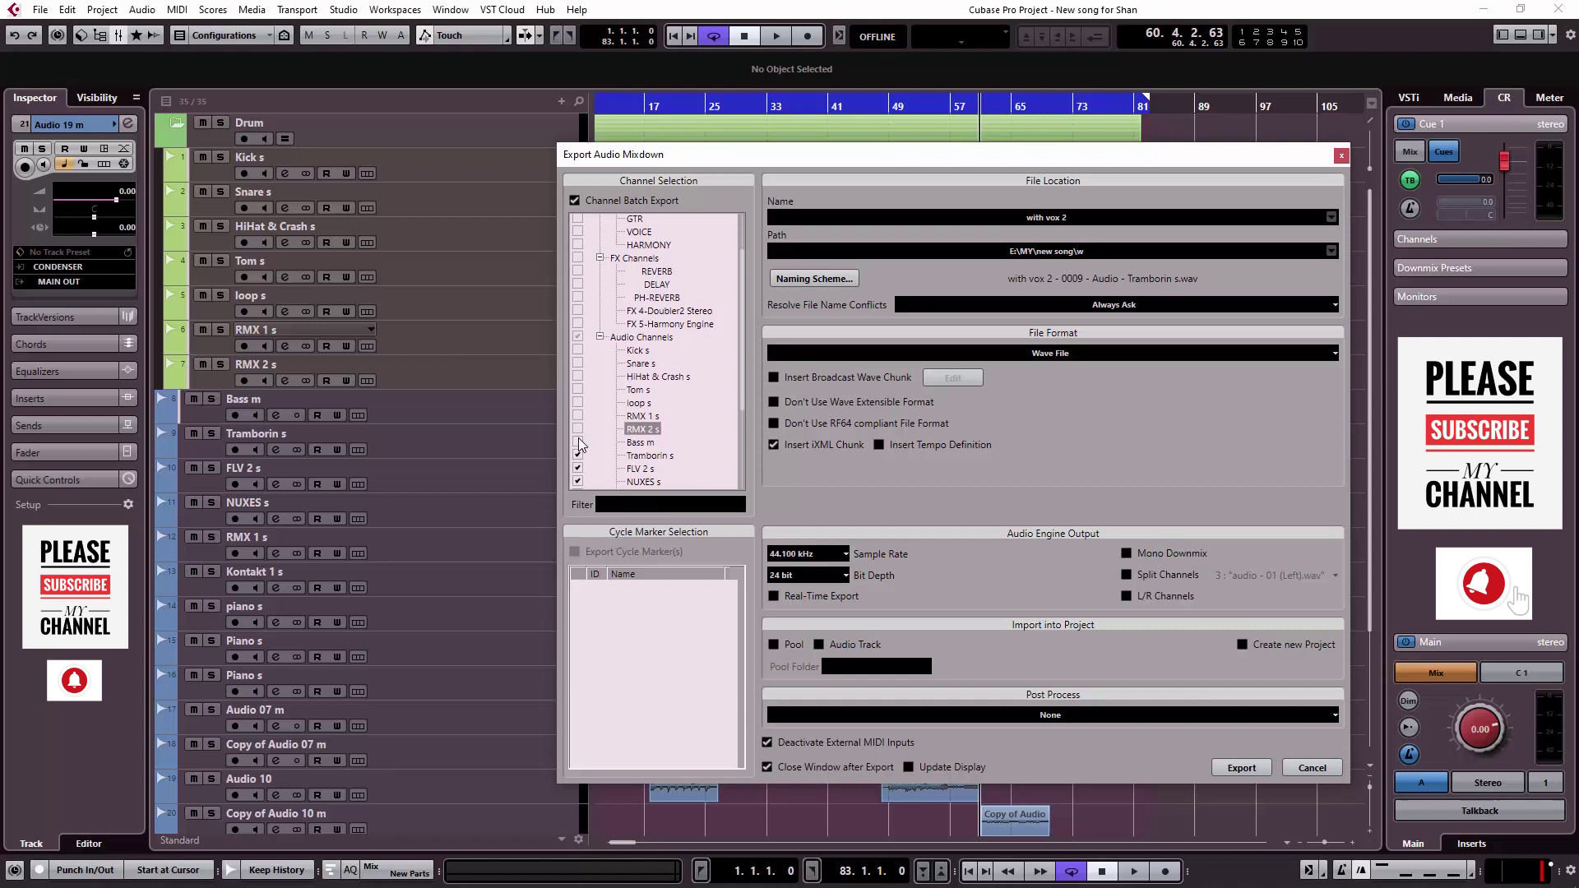
pyautogui.click(577, 455)
pyautogui.click(577, 481)
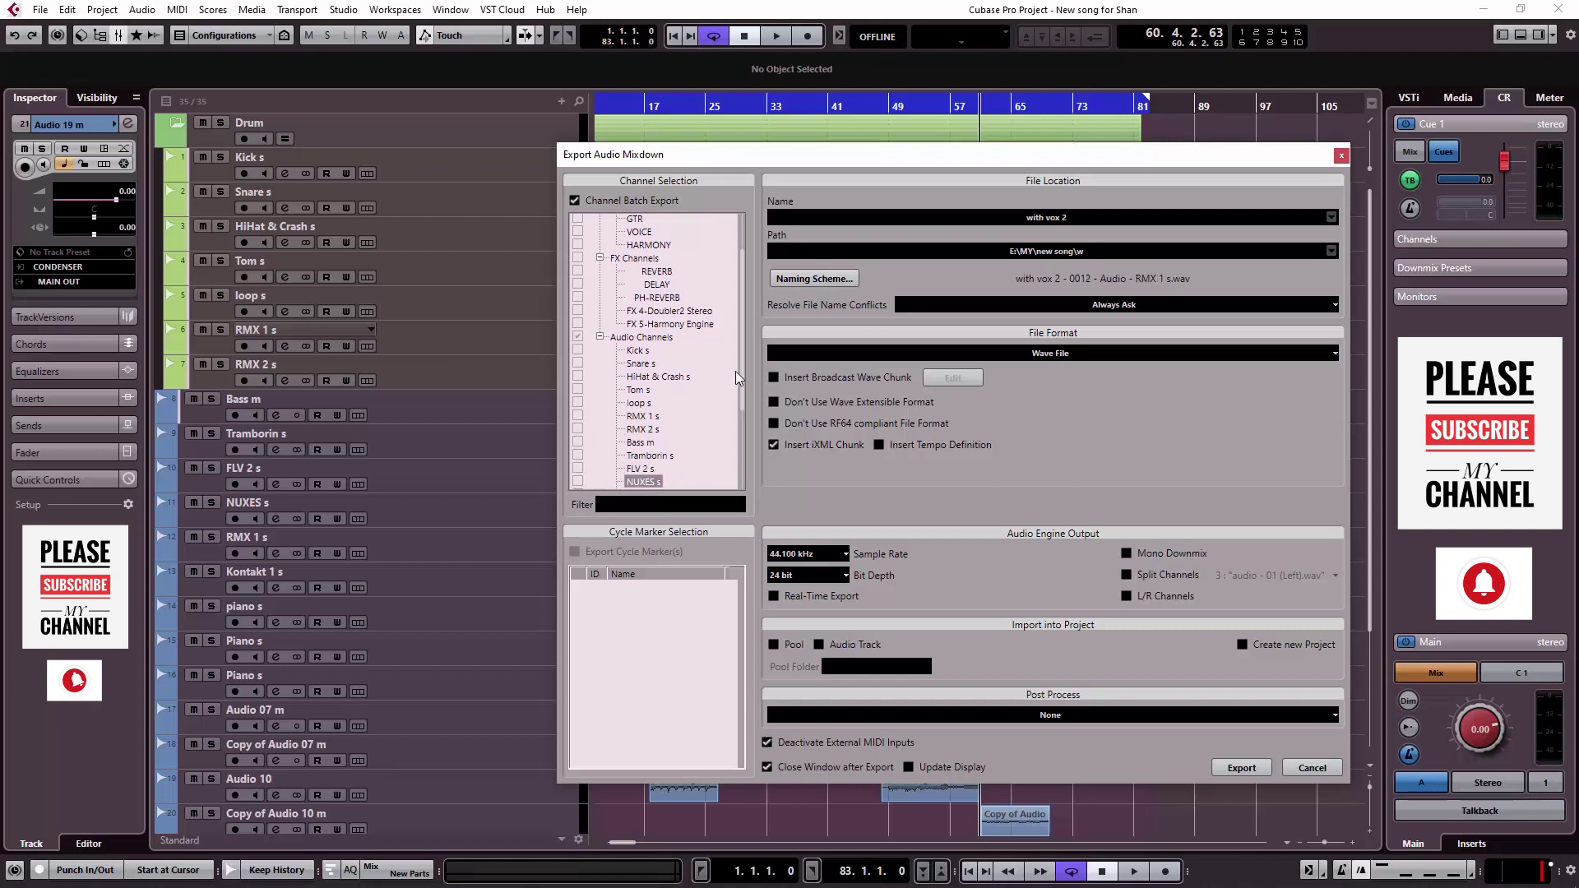
pyautogui.scroll(-6, 742, 392)
pyautogui.click(577, 361)
pyautogui.click(577, 374)
pyautogui.click(578, 387)
pyautogui.click(577, 400)
pyautogui.click(577, 413)
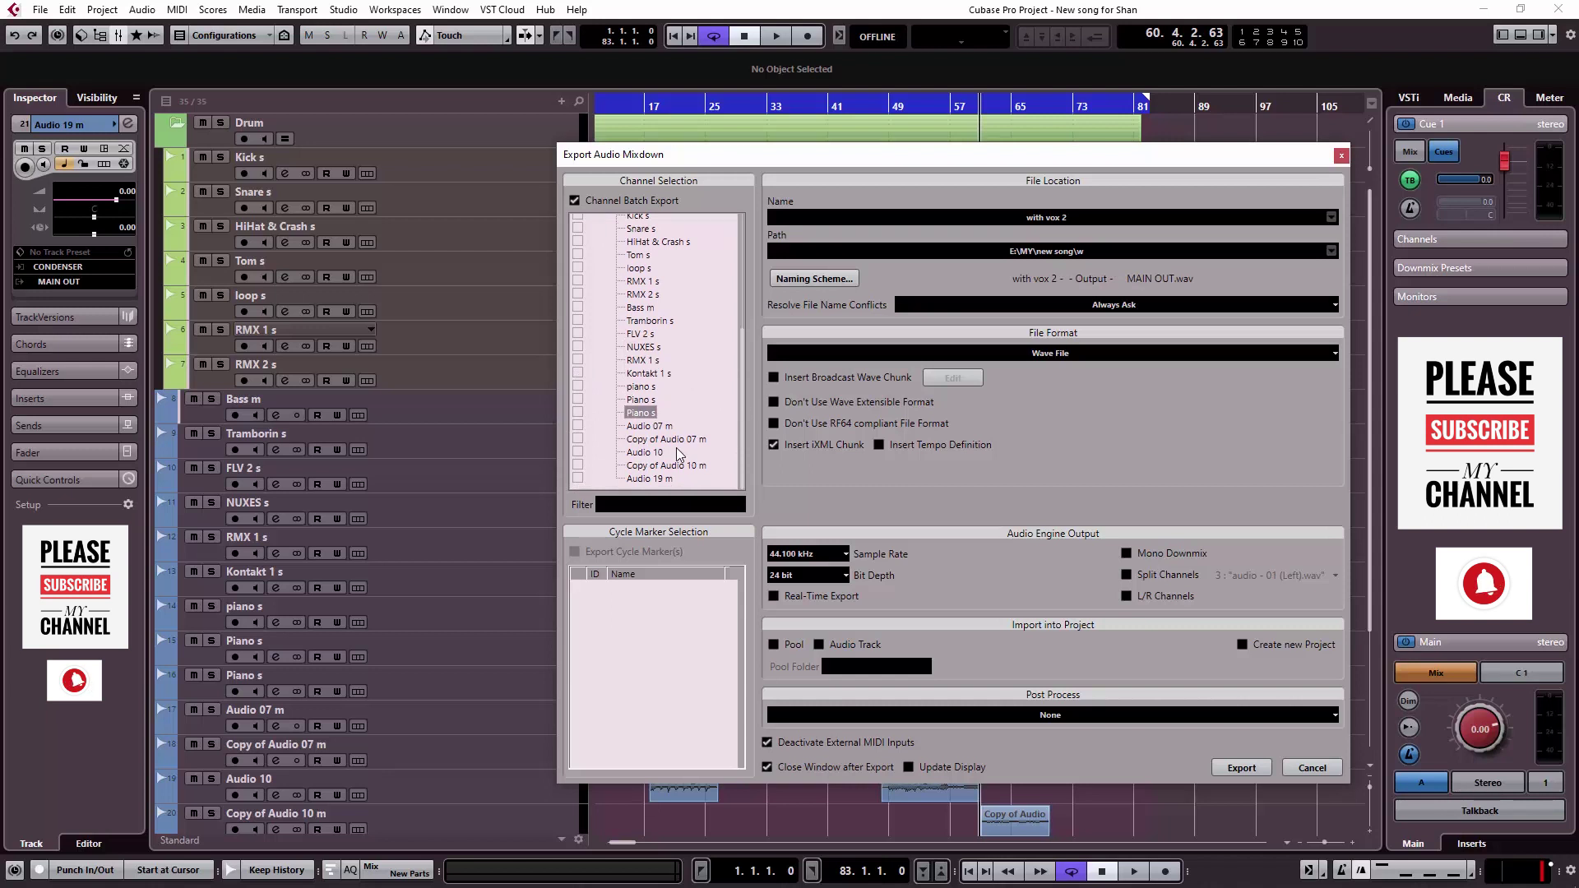
# - Tick Audio 19 m, Copy of Audio 10 m, Audio 10, Copy of Audio 07 m, Audio 07 m and Bass m
pyautogui.click(577, 479)
pyautogui.click(577, 465)
pyautogui.click(577, 452)
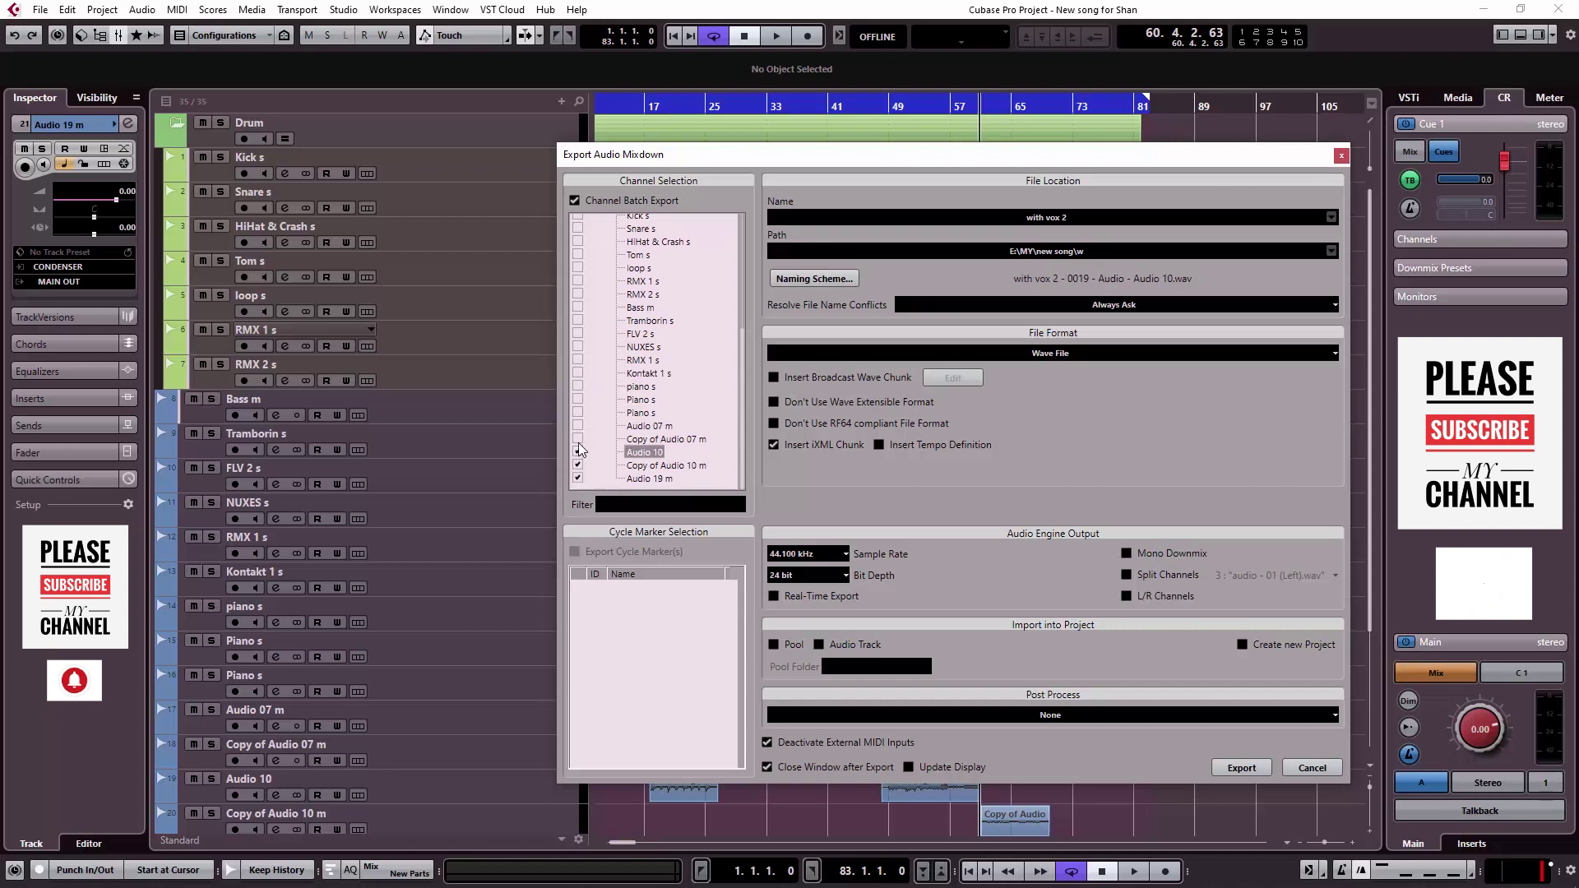
pyautogui.click(577, 439)
pyautogui.click(578, 426)
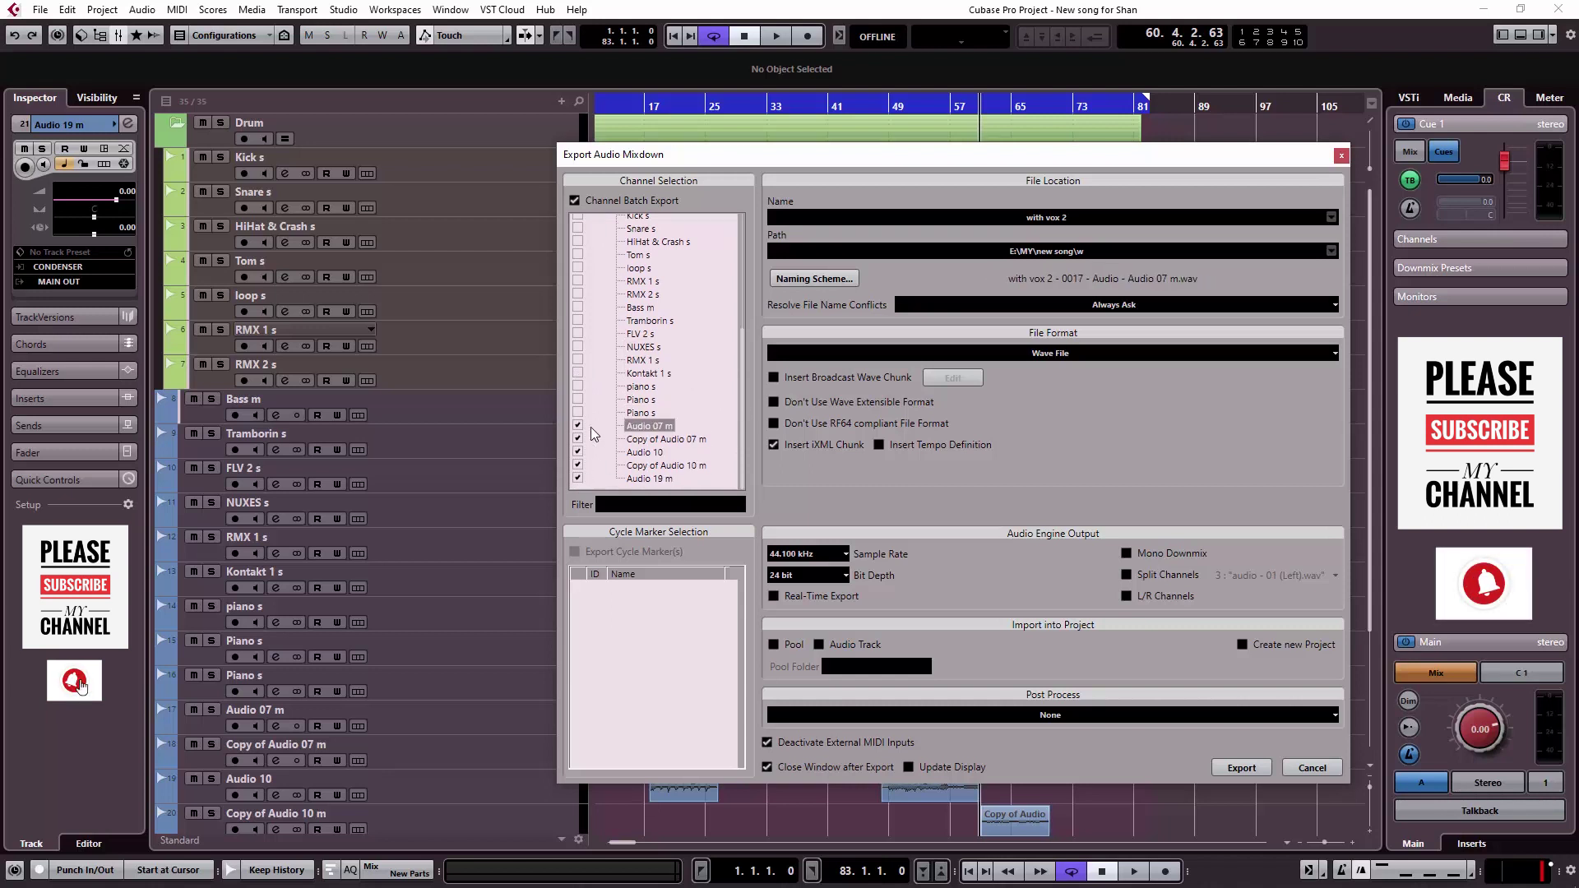
pyautogui.scroll(2, 743, 432)
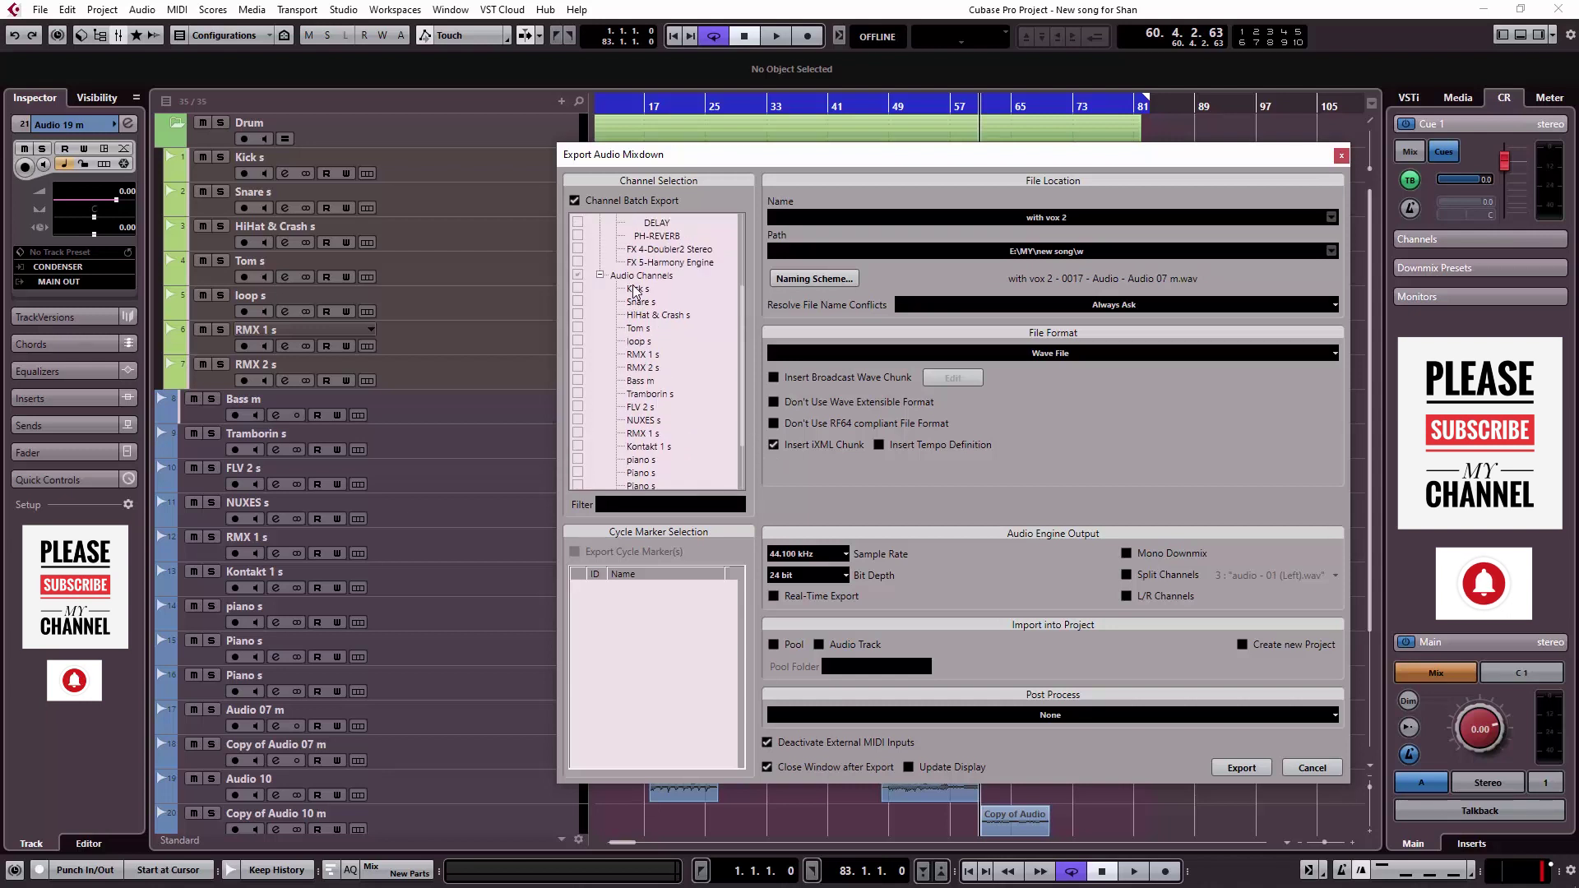
pyautogui.click(577, 380)
pyautogui.moveTo(742, 330); pyautogui.dragTo(717, 402)
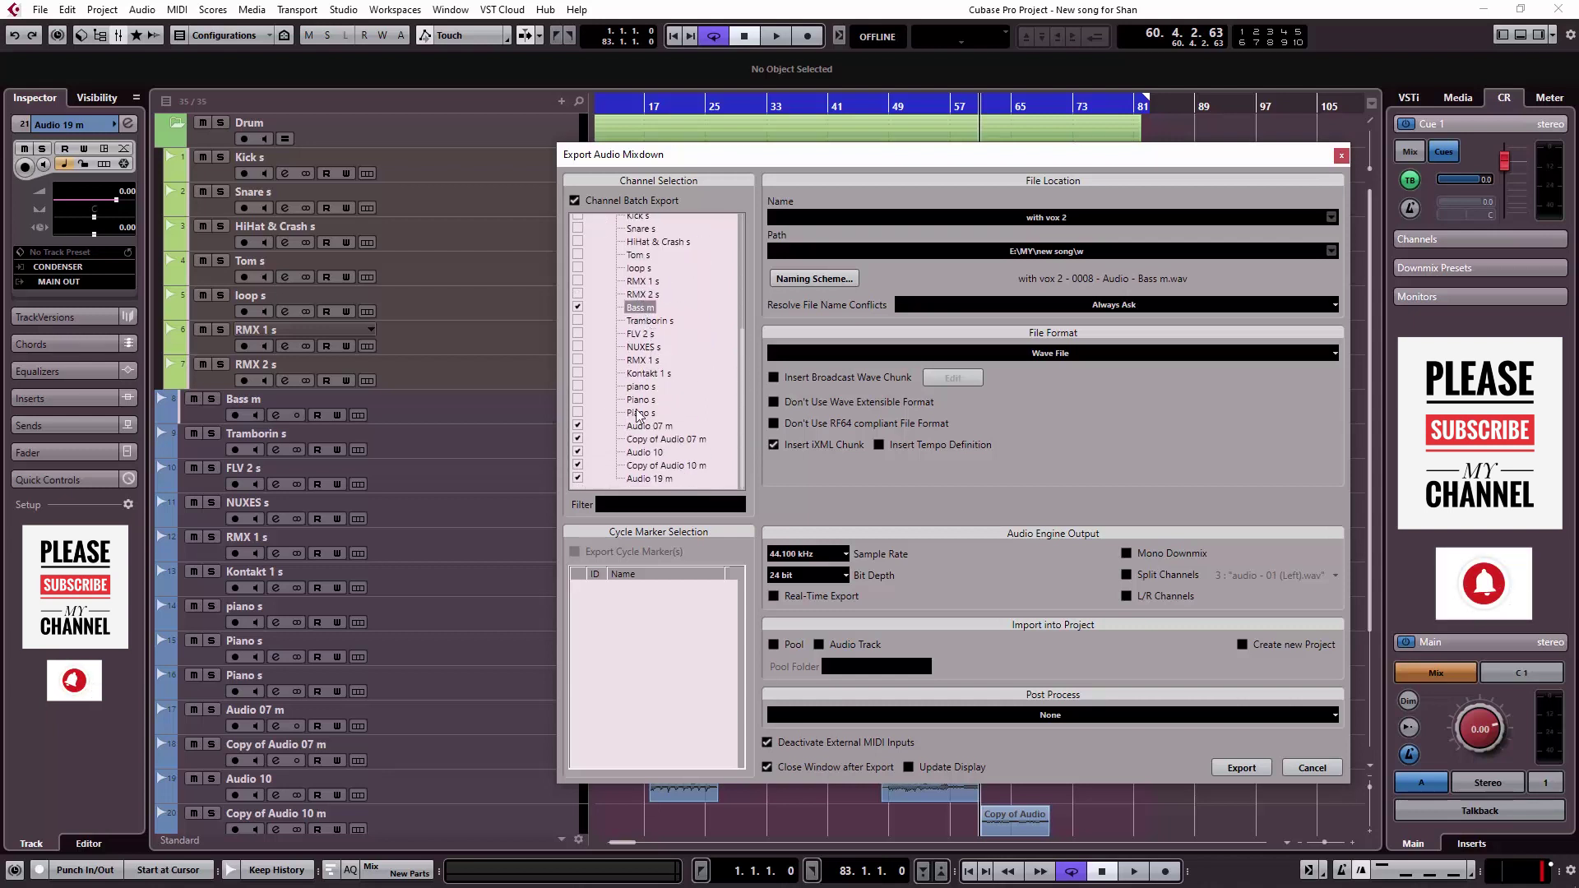
pyautogui.moveTo(743, 416); pyautogui.dragTo(744, 263)
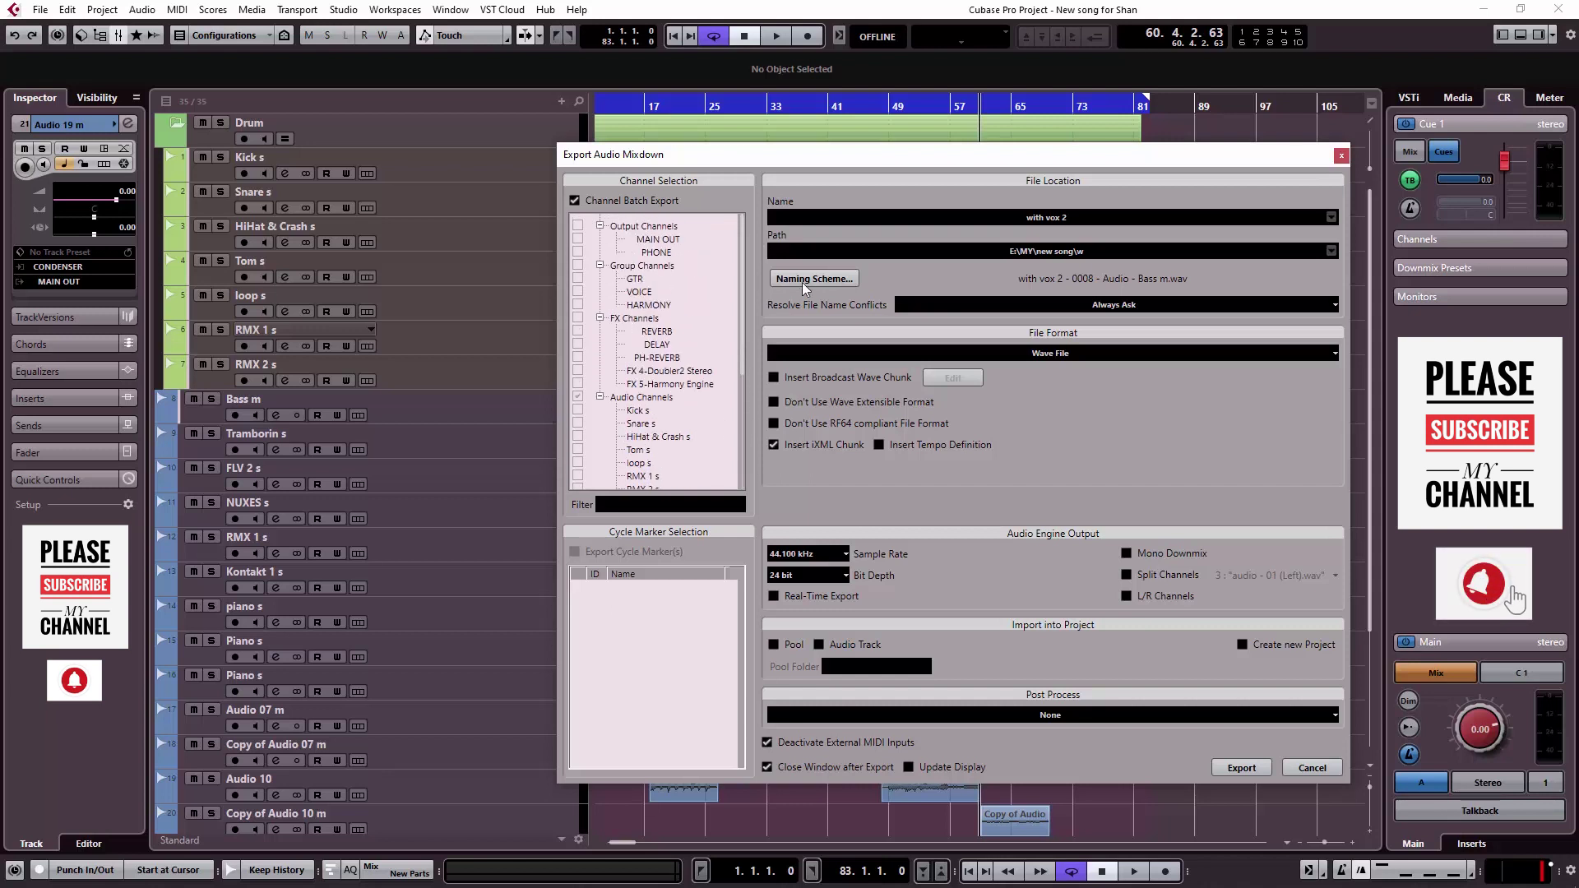
# - Export the mono tracks with Mono Downmix enabled, then close Cubase
pyautogui.click(1127, 553)
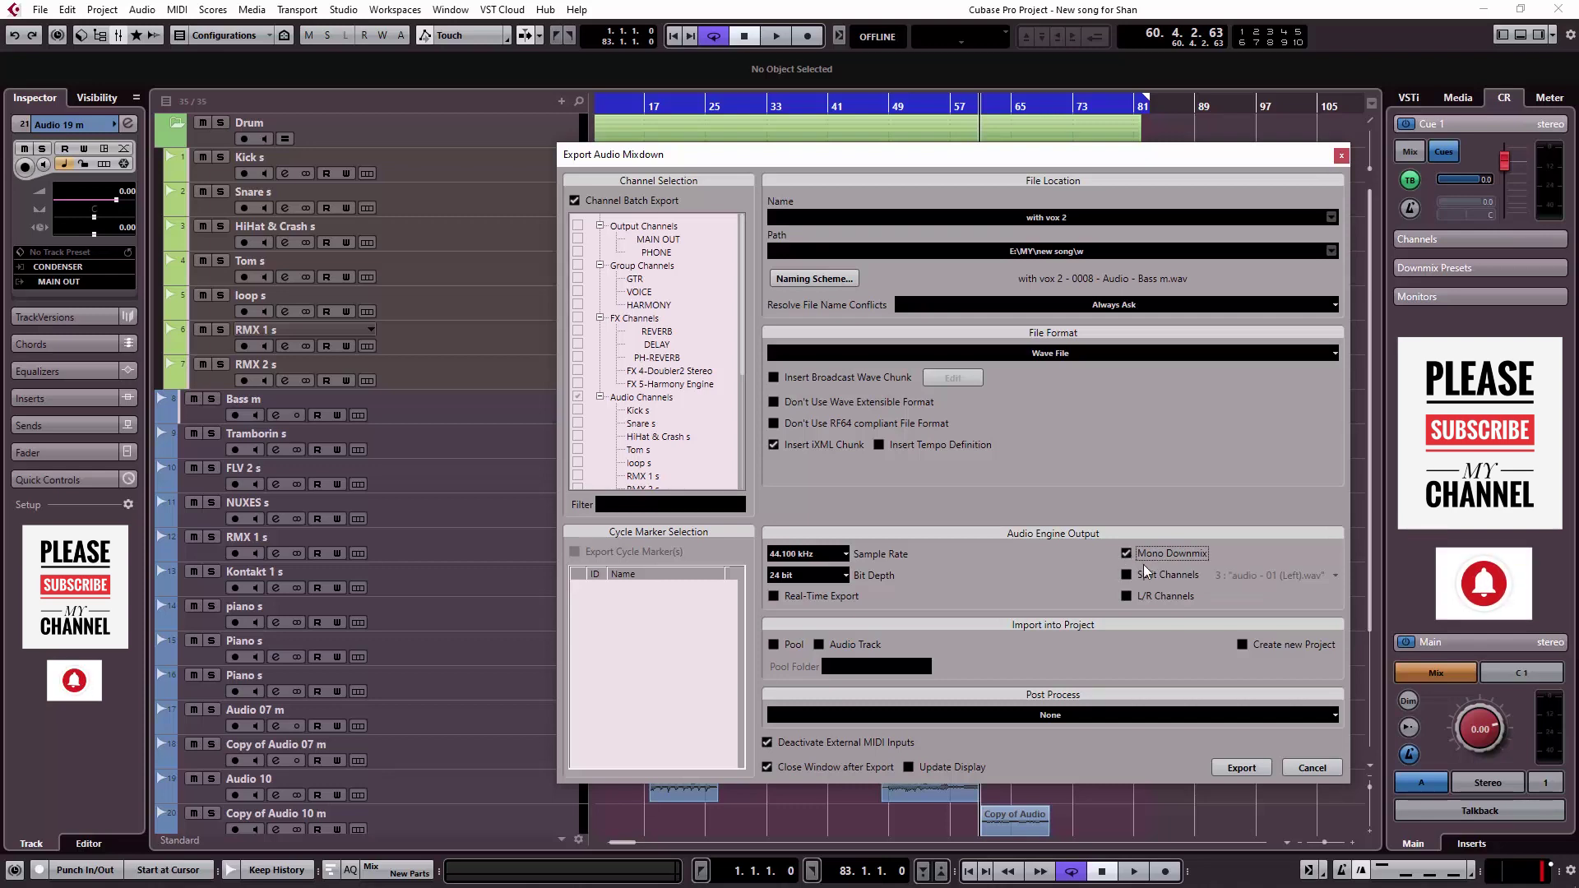
pyautogui.click(1222, 766)
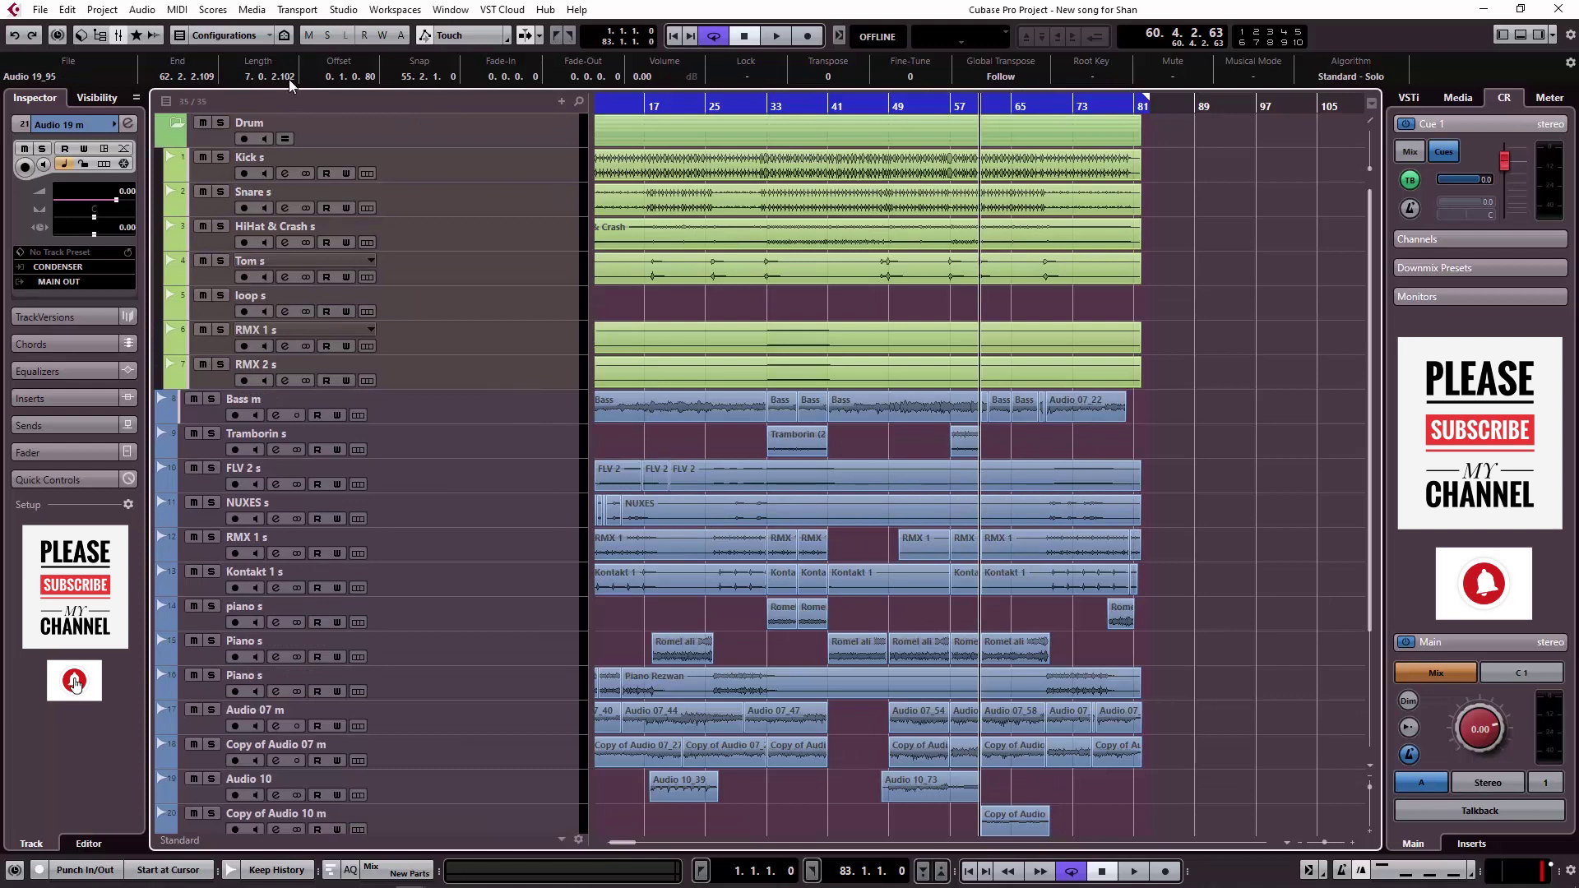
pyautogui.click(1558, 9)
# - Close without saving, open new song\w in Explorer, and widen the Name column
pyautogui.click(818, 483)
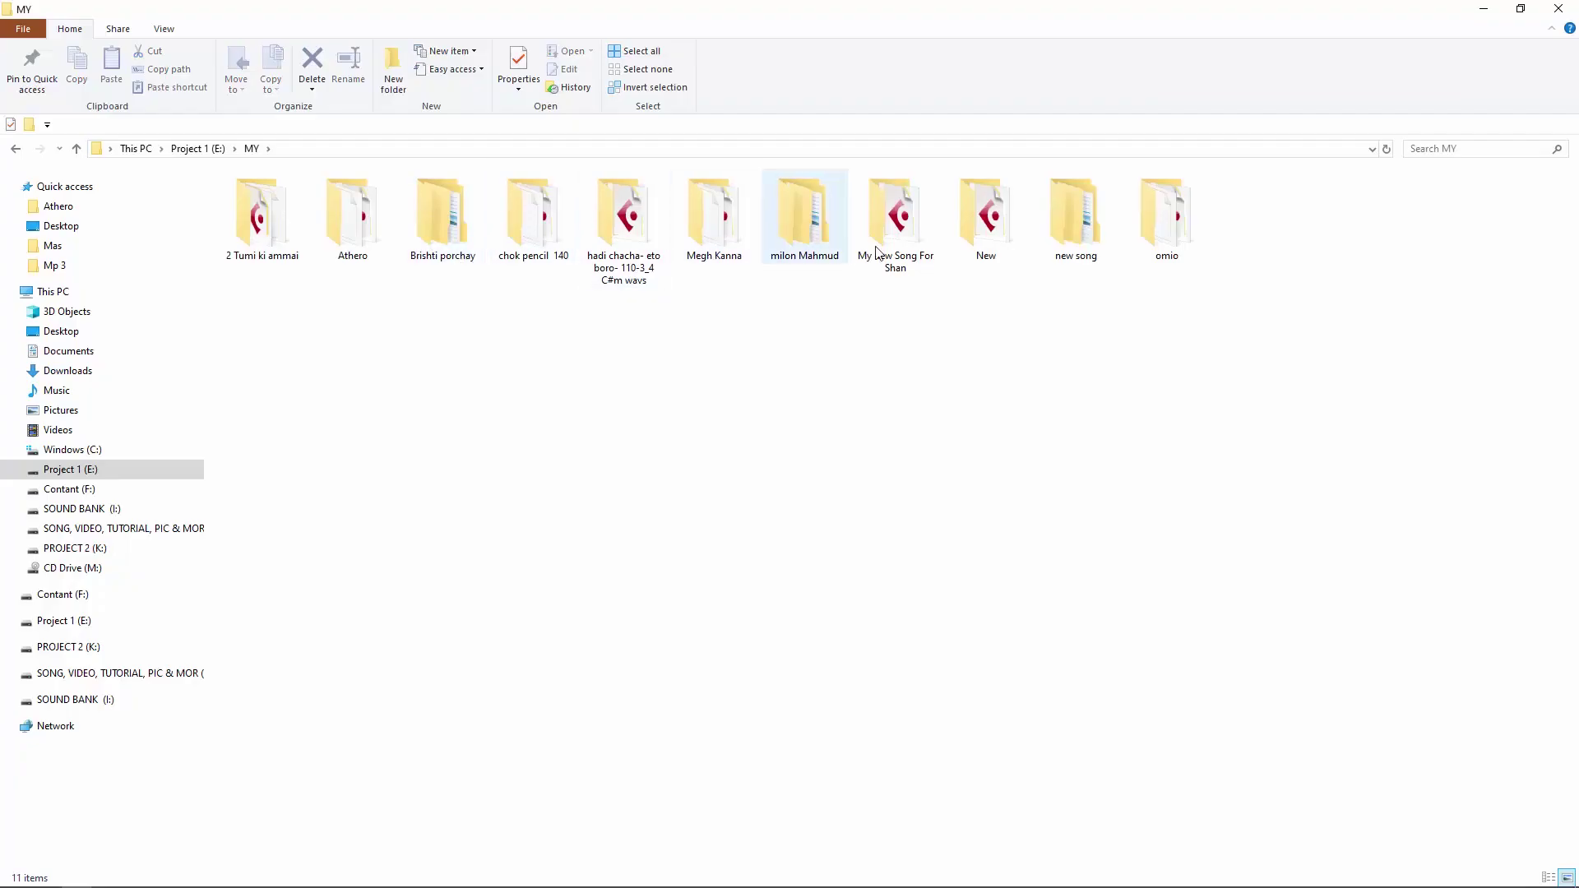
pyautogui.doubleClick(1069, 235)
pyautogui.doubleClick(260, 201)
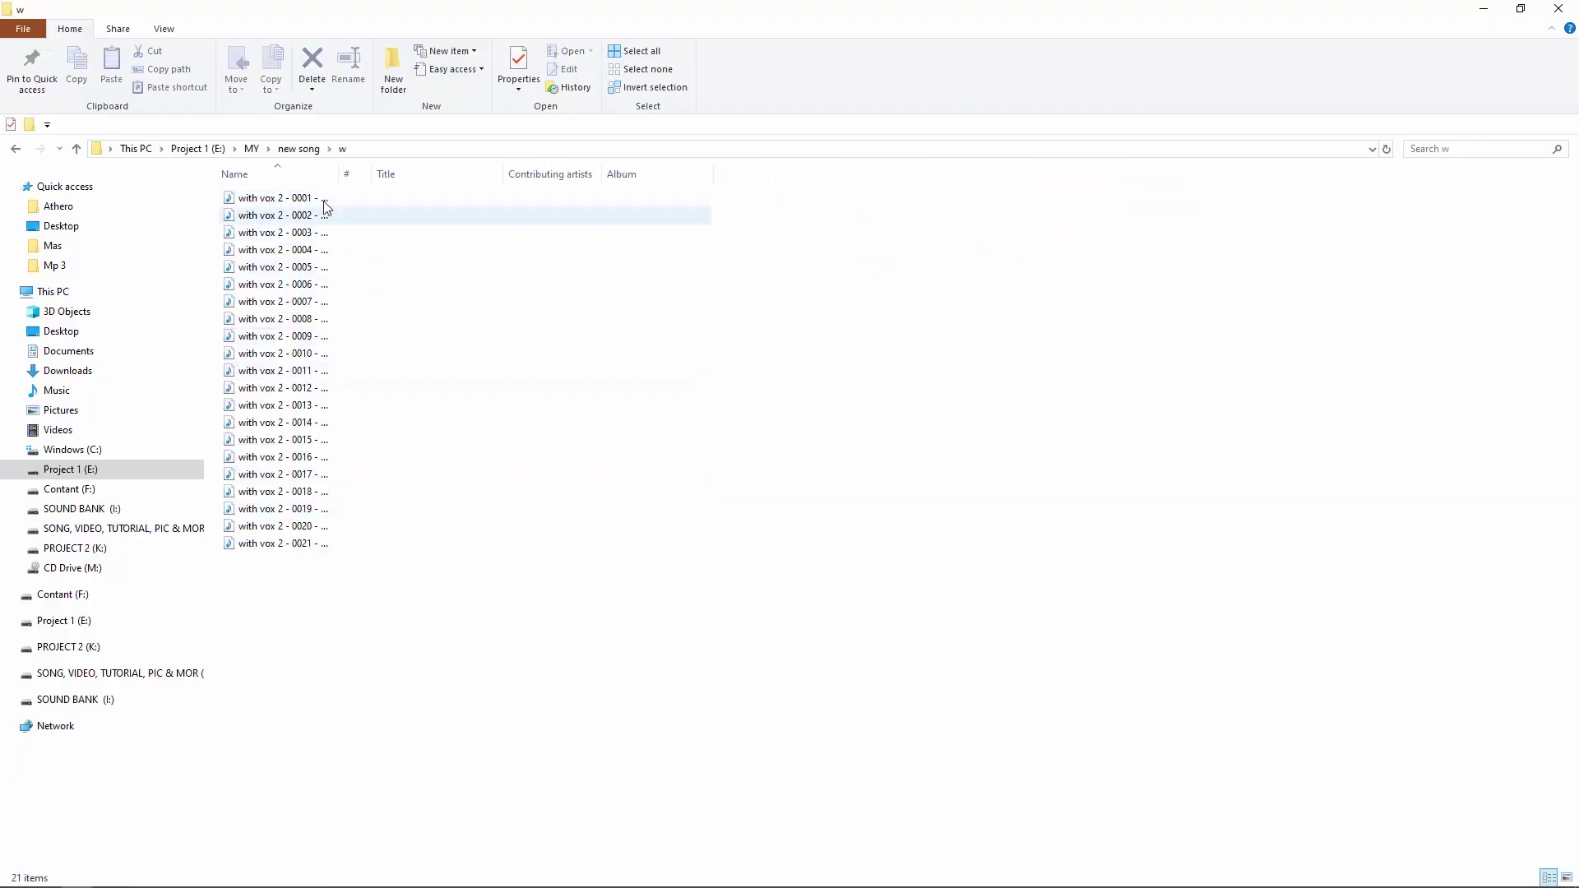
pyautogui.moveTo(338, 174); pyautogui.dragTo(581, 169)
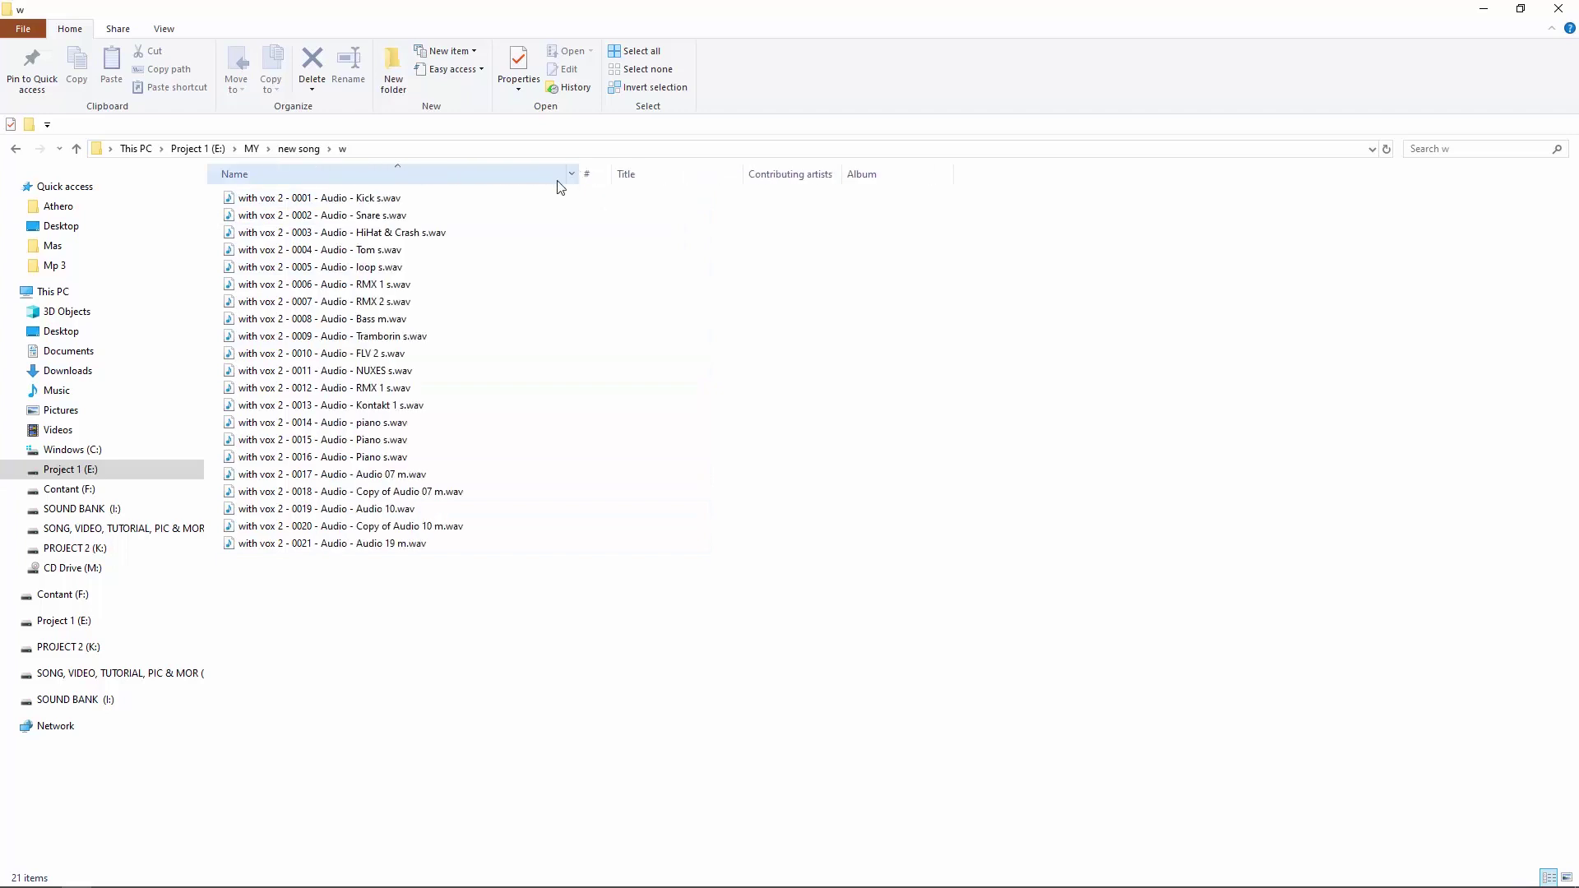